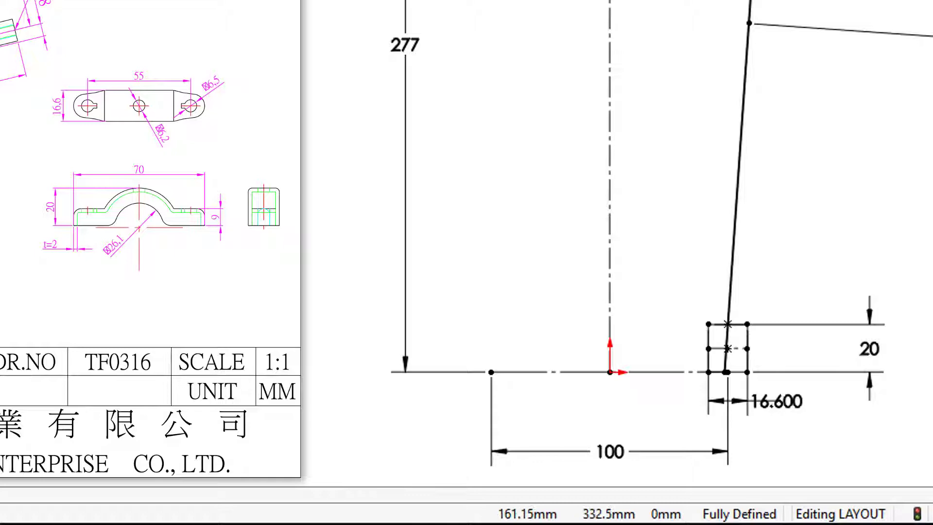
Step: Exit the LAYOUT sketch and create a reference plane perpendicular to the upper straight leg line, through its lower endpoint
{"action": "key", "text": "ctrl+b"}
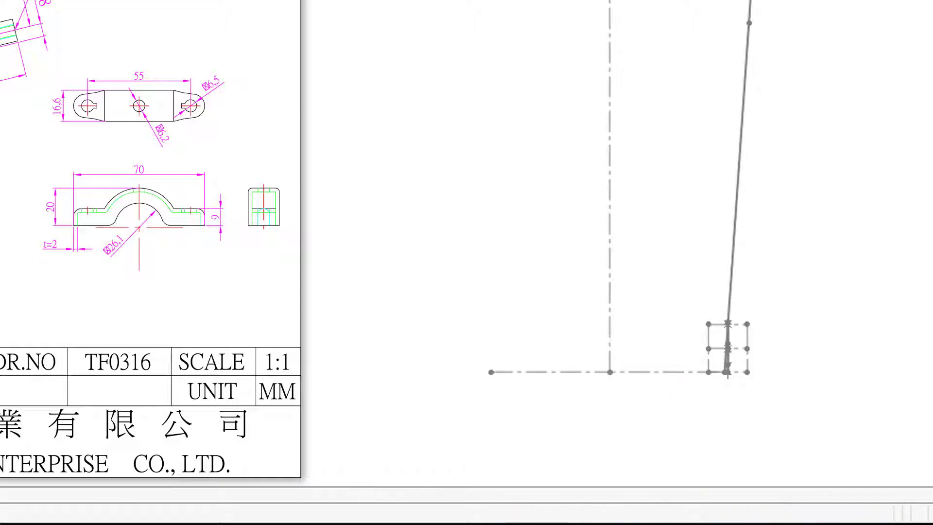
{"action": "scroll", "coordinate": [680, 194], "scroll_direction": "down", "scroll_amount": 2}
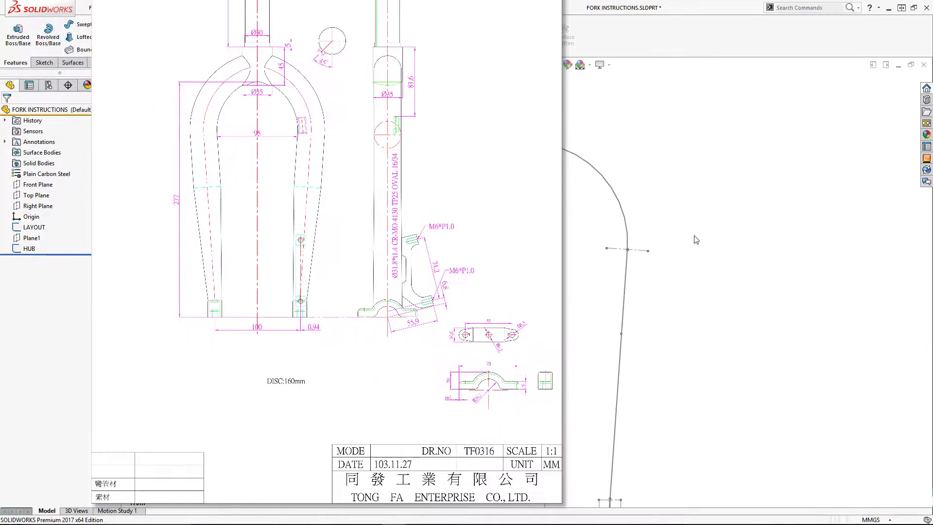
{"action": "left_click", "coordinate": [622, 331]}
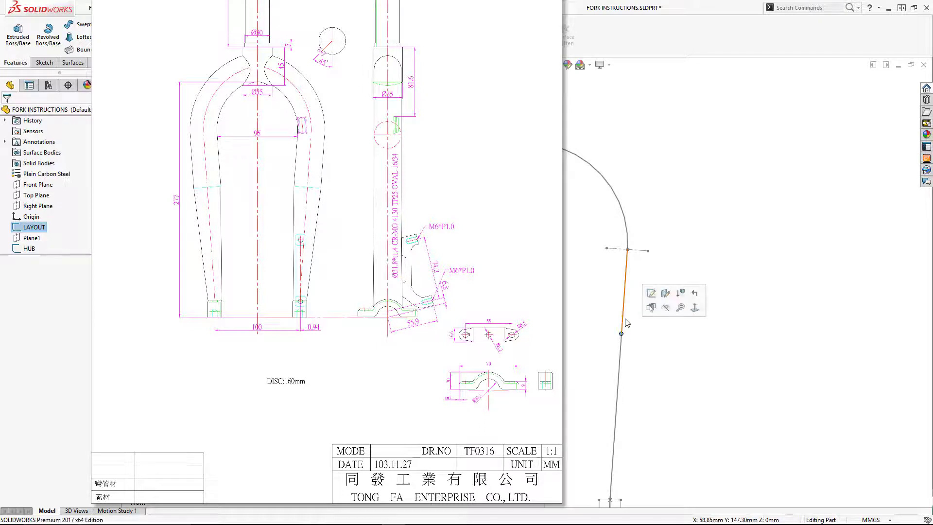
{"action": "left_click", "coordinate": [392, 49]}
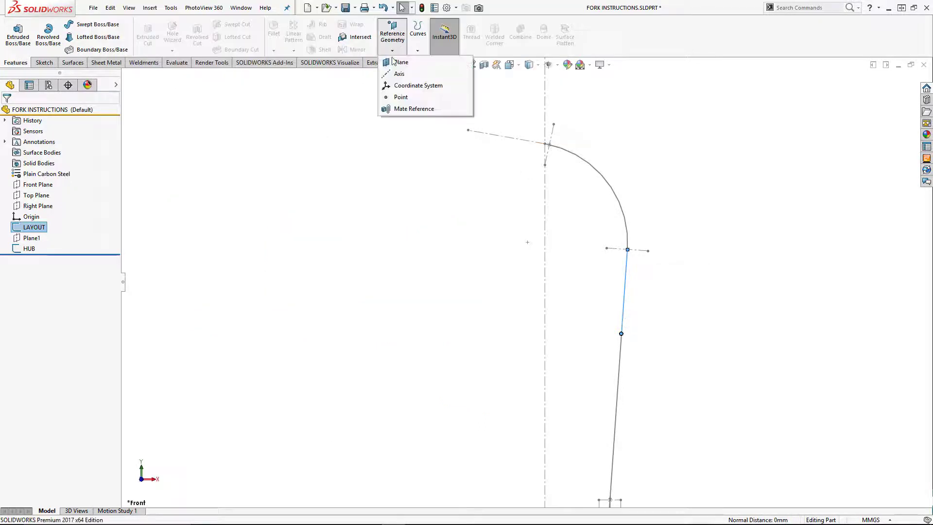
{"action": "left_click", "coordinate": [399, 62]}
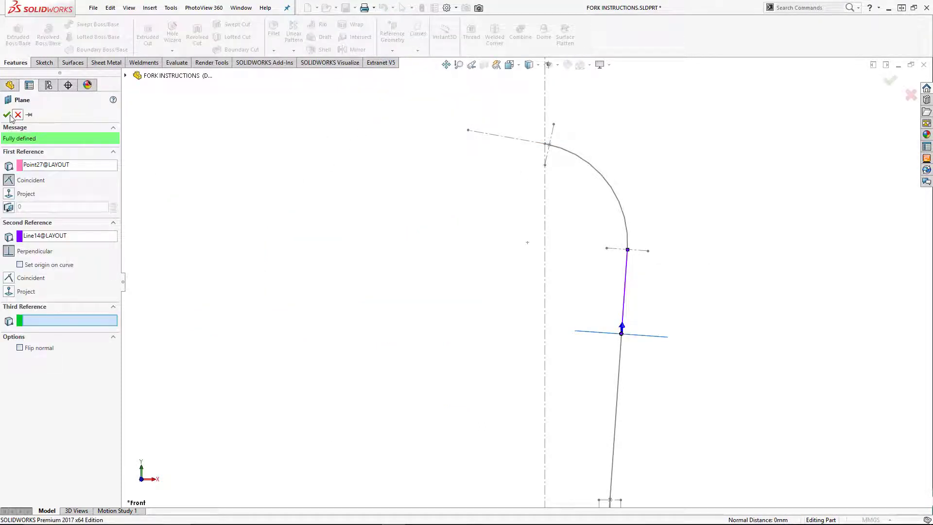
{"action": "left_click", "coordinate": [8, 115]}
Step: Start a sketch on the new plane and draw a circle about 9.6 mm in diameter near the origin
{"action": "middle_click_drag", "start_coordinate": [412, 233], "coordinate": [394, 282]}
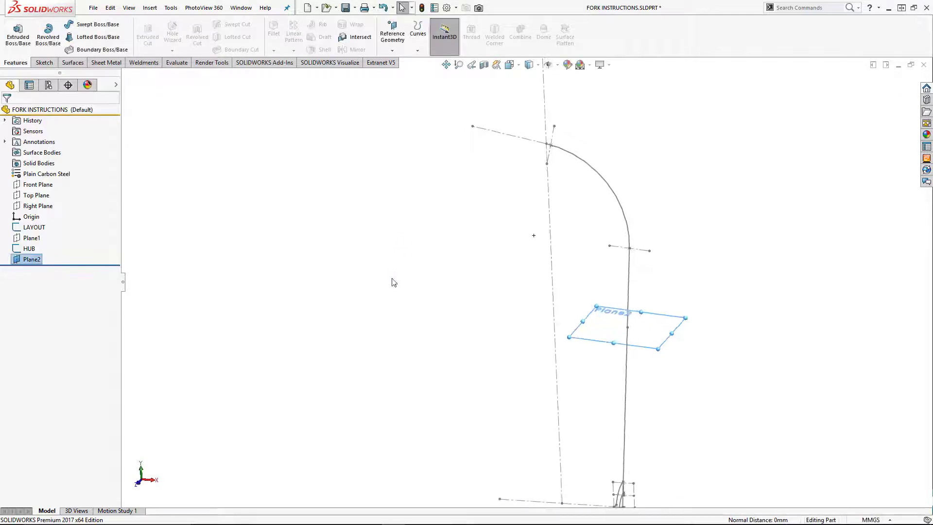
{"action": "left_click", "coordinate": [650, 347]}
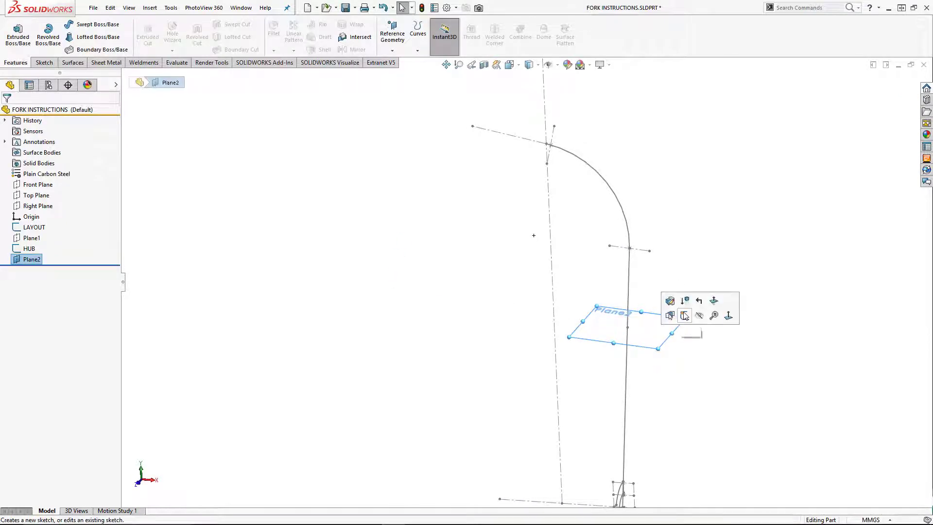
{"action": "left_click", "coordinate": [685, 316]}
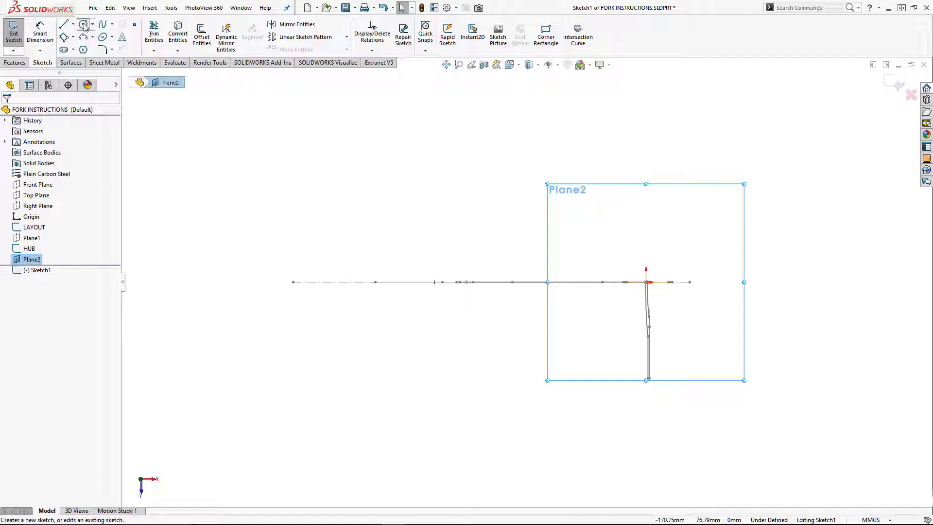
{"action": "left_click", "coordinate": [84, 25]}
{"action": "scroll", "coordinate": [683, 317], "scroll_direction": "down", "scroll_amount": 2}
{"action": "middle_click_drag", "start_coordinate": [635, 289], "coordinate": [625, 288]}
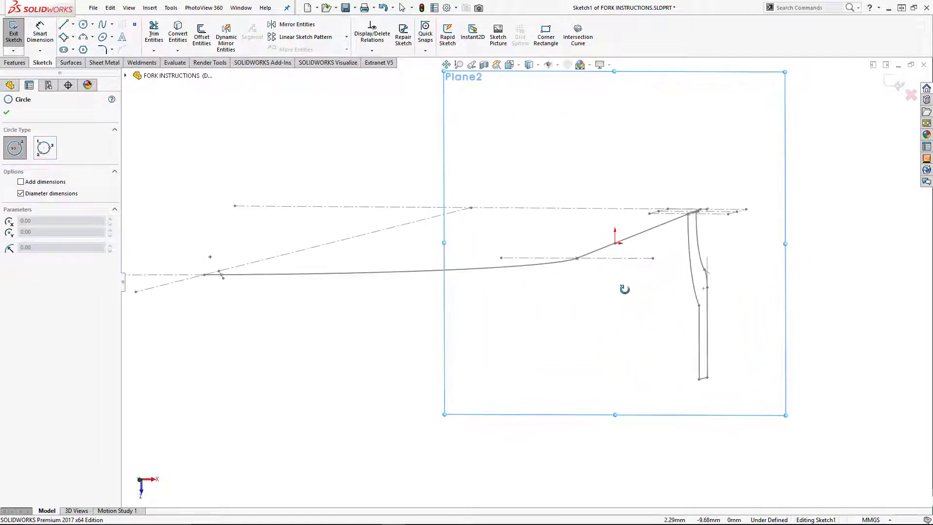
{"action": "scroll", "coordinate": [613, 243], "scroll_direction": "down", "scroll_amount": 2}
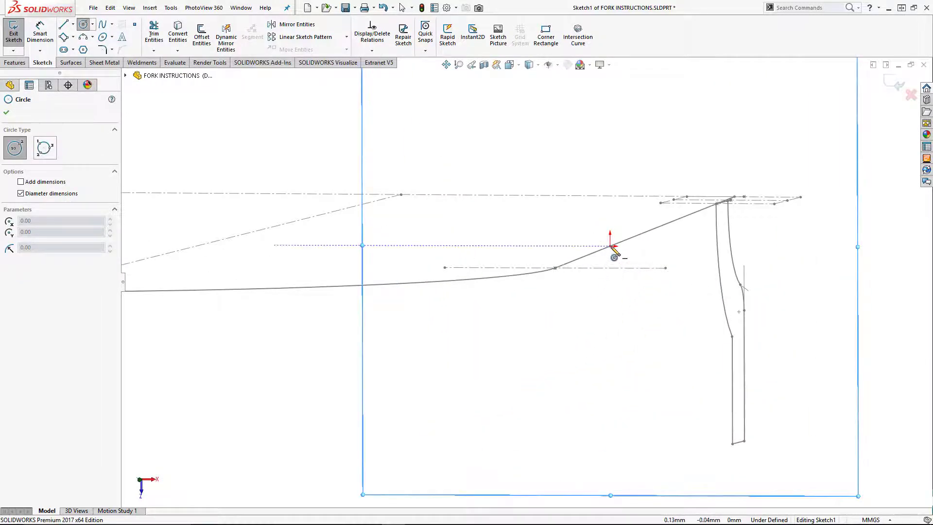
{"action": "left_click", "coordinate": [586, 240]}
{"action": "left_click", "coordinate": [606, 214]}
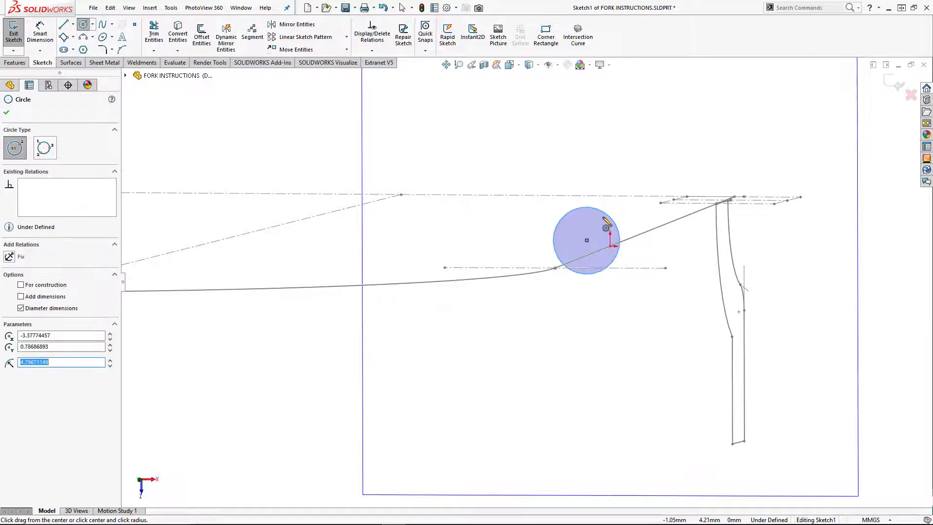
{"action": "key", "text": "Escape"}
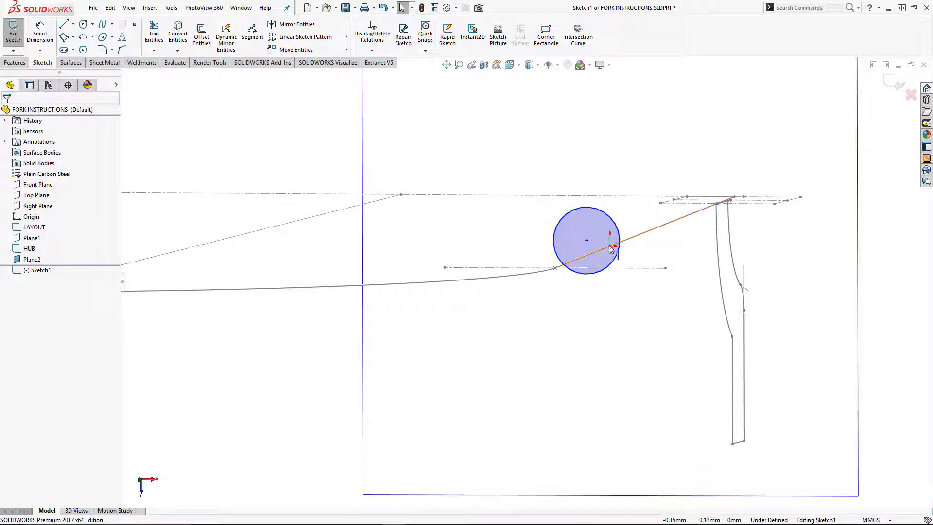
Step: Add a Pierce relation between the circle's centre point and the LAYOUT leg line
{"action": "left_click", "coordinate": [586, 241]}
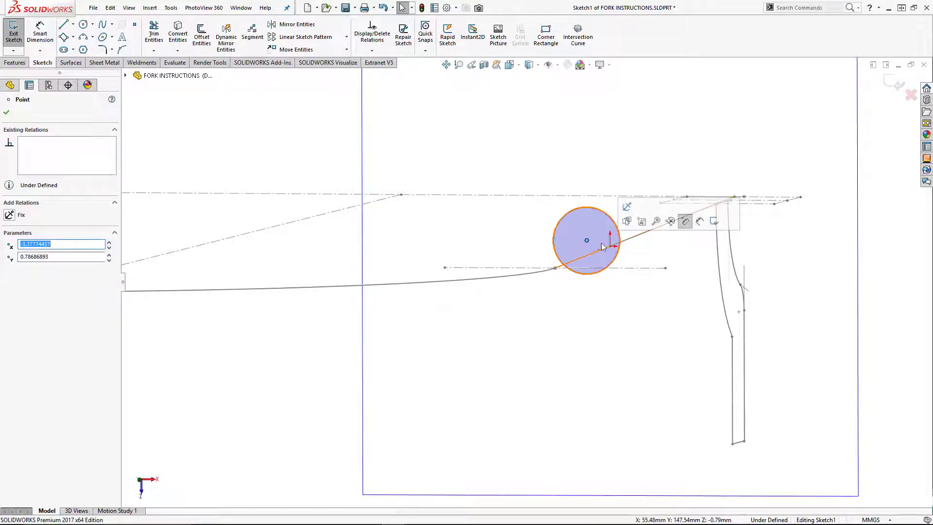
{"action": "left_click_drag", "start_coordinate": [587, 242], "coordinate": [610, 246]}
{"action": "left_click", "coordinate": [646, 231], "text": "ctrl"}
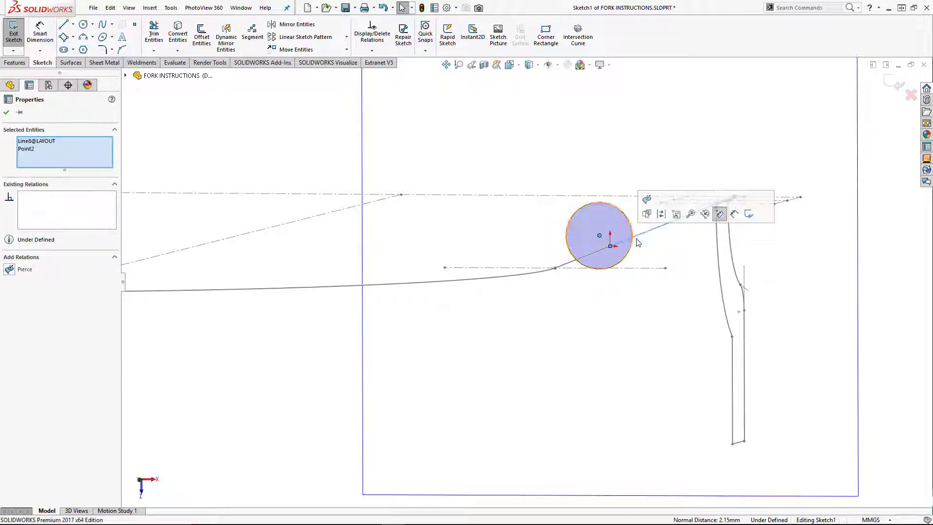
{"action": "left_click", "coordinate": [646, 200]}
{"action": "left_click", "coordinate": [607, 127]}
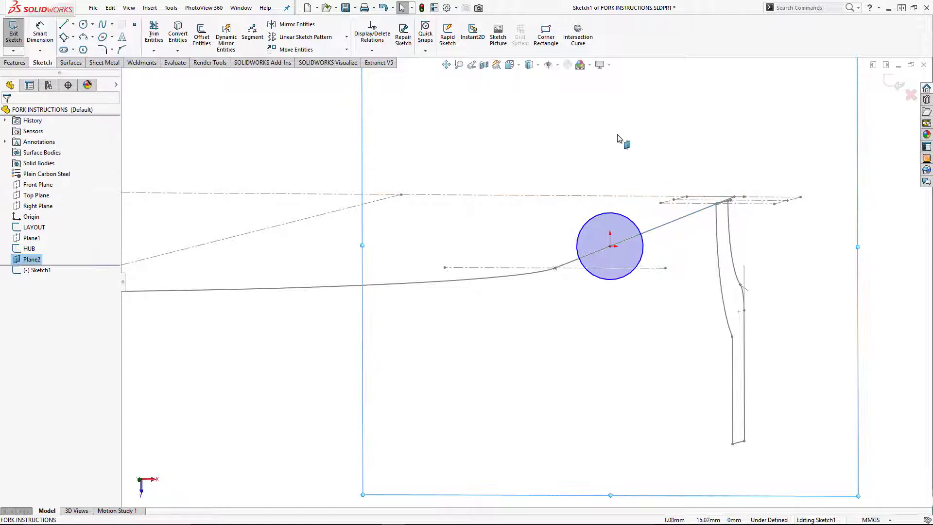
Step: Dimension the circle's diameter as 31.8 mm and exit the sketch
{"action": "left_click", "coordinate": [610, 213]}
{"action": "right_click_drag", "start_coordinate": [651, 176], "coordinate": [677, 150]}
{"action": "left_click", "coordinate": [686, 150]}
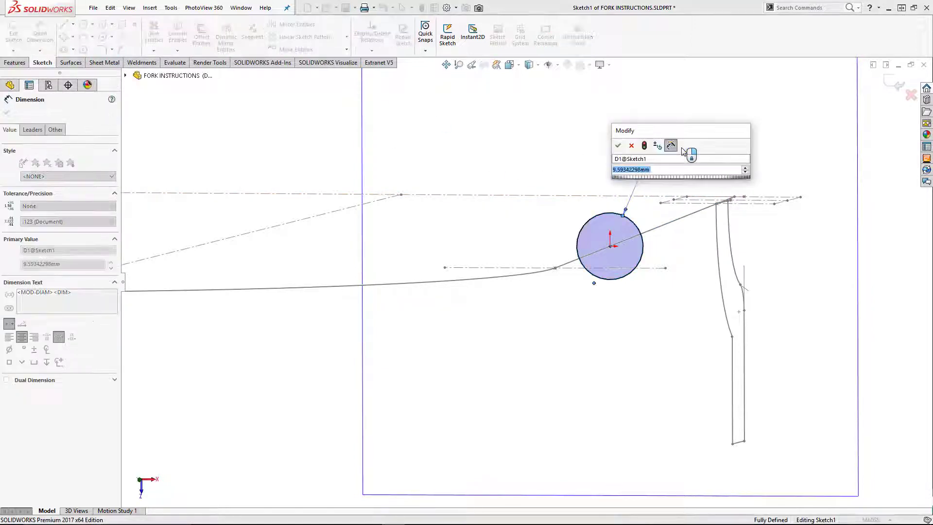
{"action": "type", "text": "31.8"}
{"action": "key", "text": "Return"}
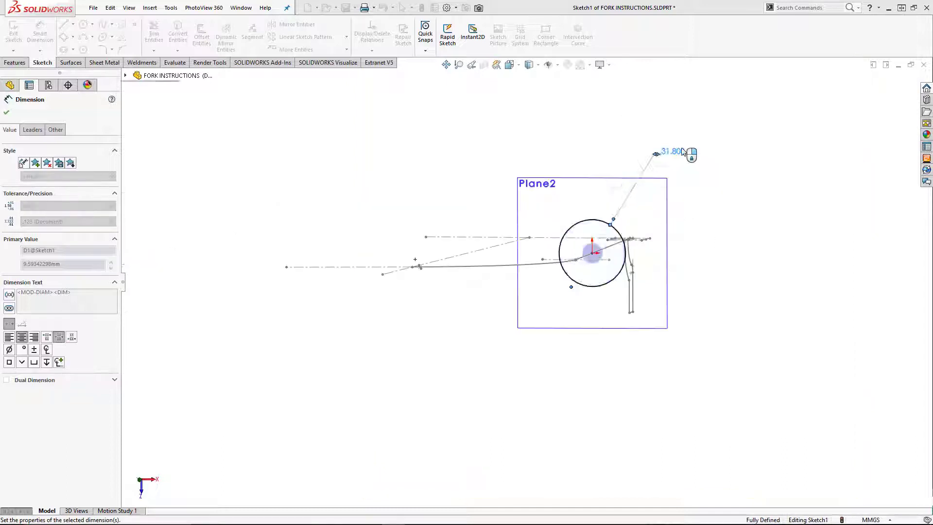
{"action": "key", "text": "Escape"}
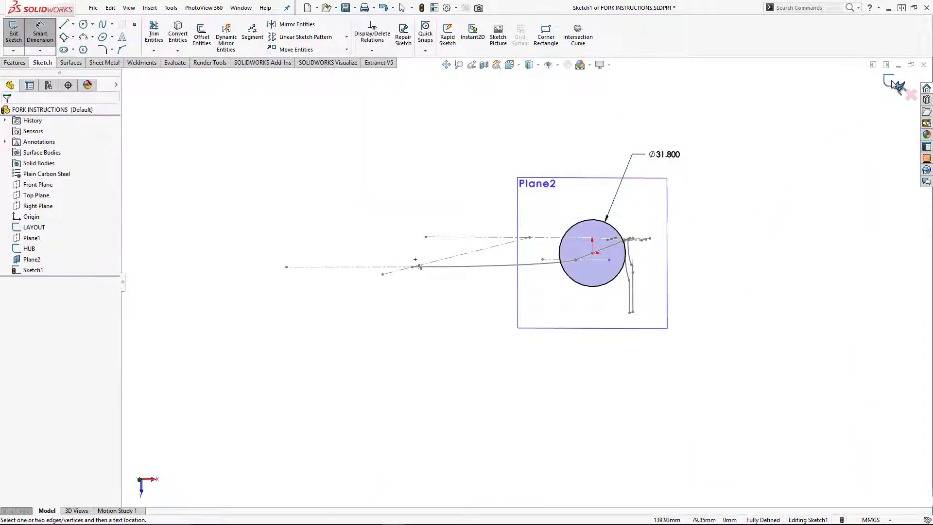
{"action": "left_click", "coordinate": [897, 86]}
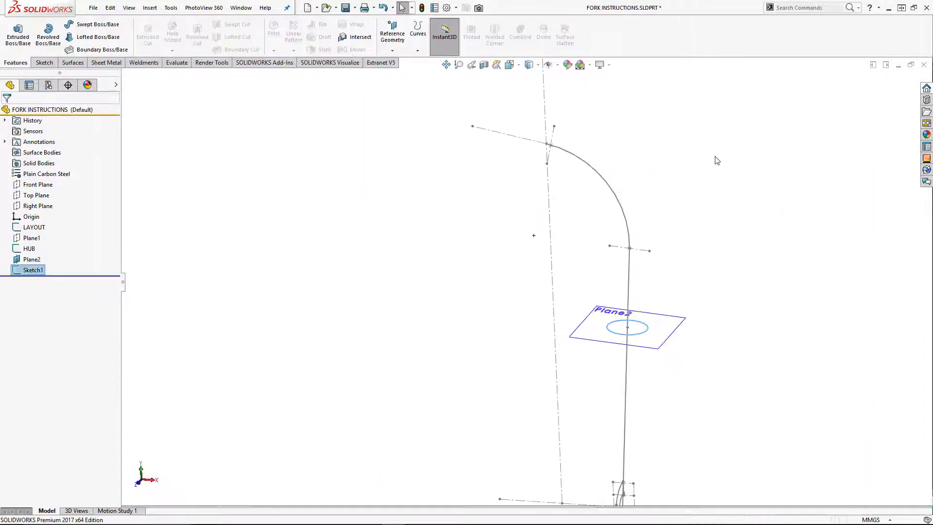
Step: Sweep the circle profile along an open path made of the straight leg line and the adjoining curved crown arc
{"action": "left_click", "coordinate": [85, 26]}
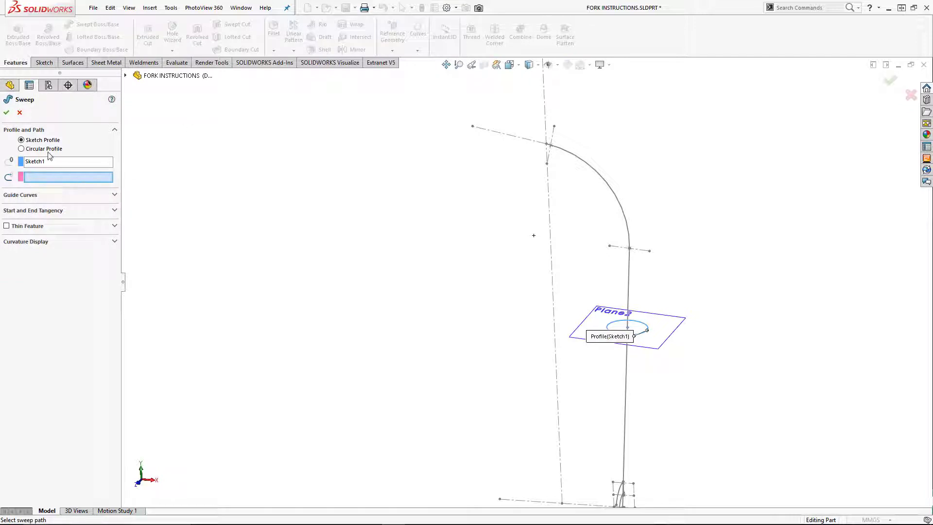
{"action": "left_click", "coordinate": [45, 177]}
{"action": "right_click", "coordinate": [683, 232]}
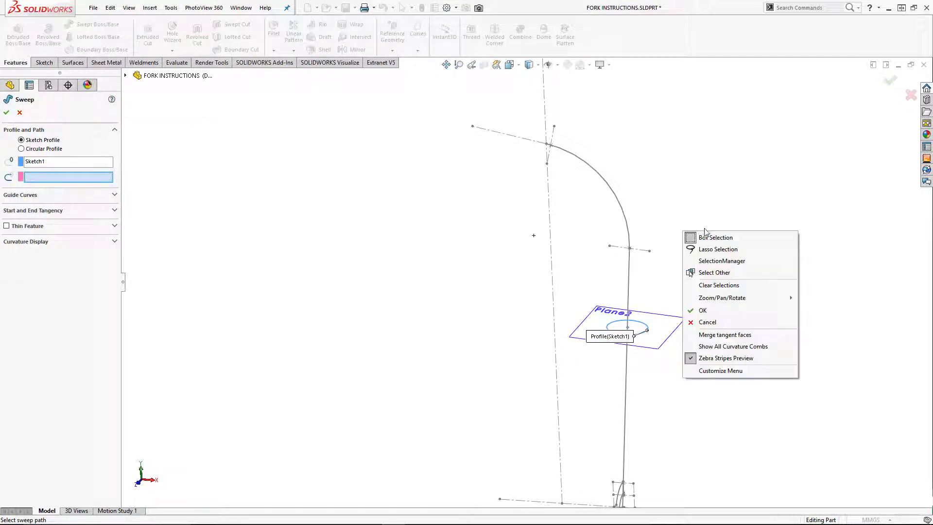
{"action": "left_click", "coordinate": [737, 262]}
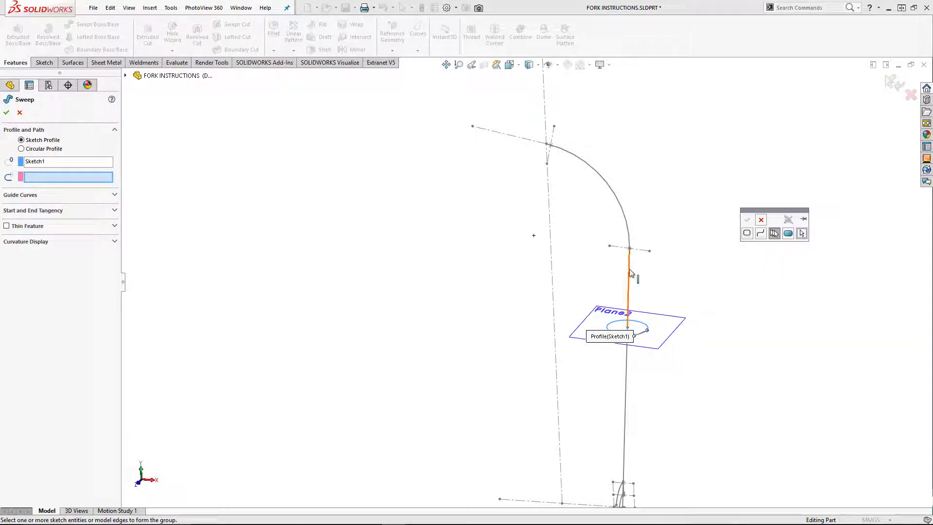
{"action": "left_click", "coordinate": [629, 269]}
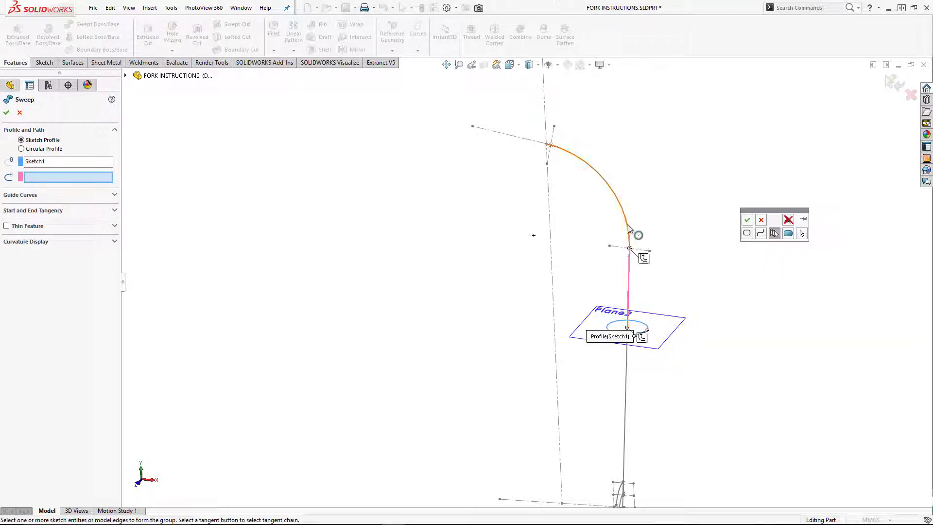
{"action": "left_click", "coordinate": [629, 232]}
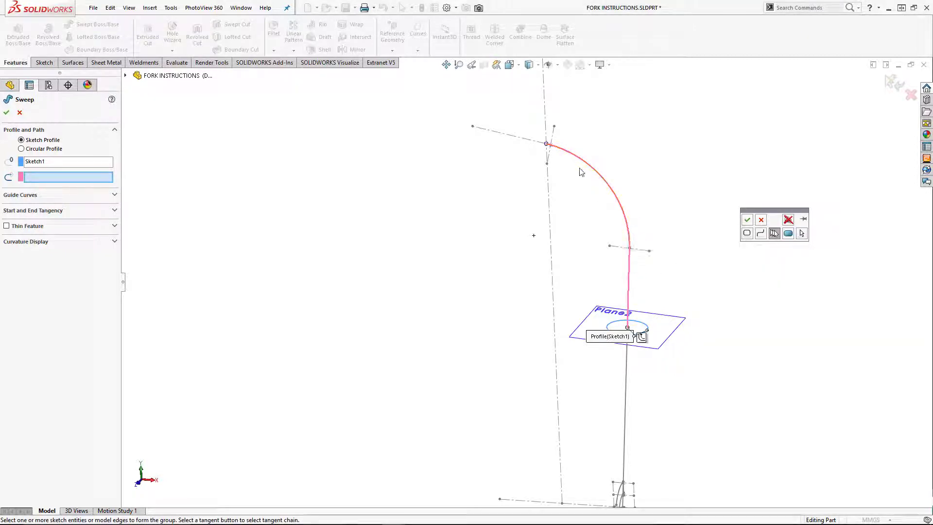
{"action": "left_click", "coordinate": [747, 220]}
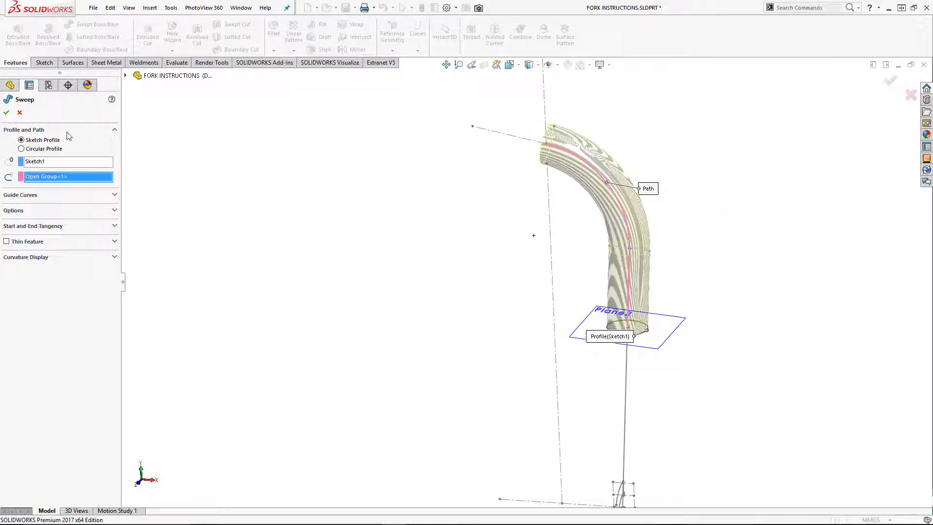
{"action": "left_click", "coordinate": [5, 113]}
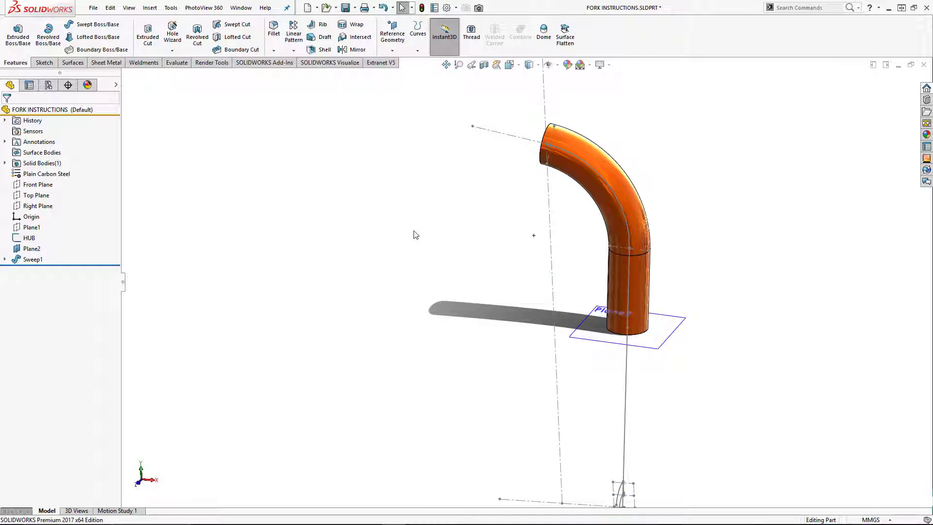
Step: Create a reference plane through the midline point of the fork-end rectangle, perpendicular to the short vertical HUB line
{"action": "key", "text": "f"}
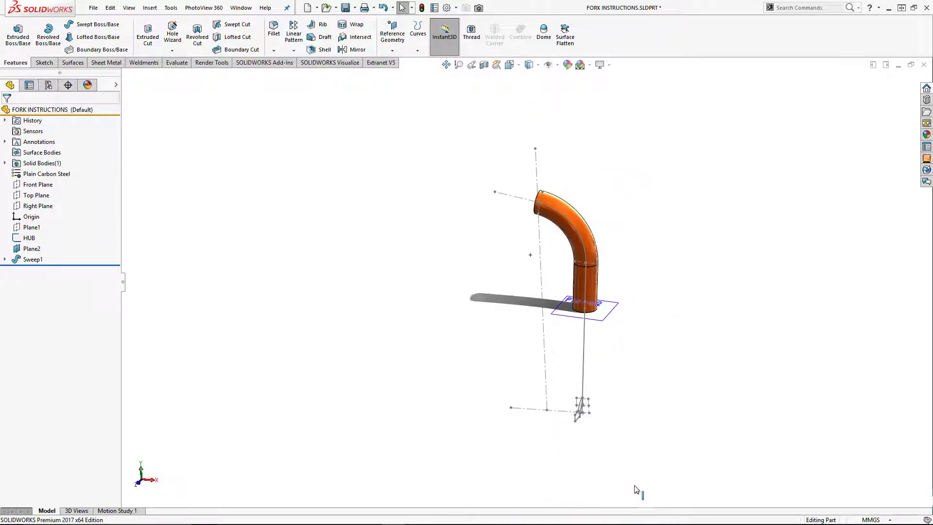
{"action": "scroll", "coordinate": [593, 425], "scroll_direction": "down", "scroll_amount": 5}
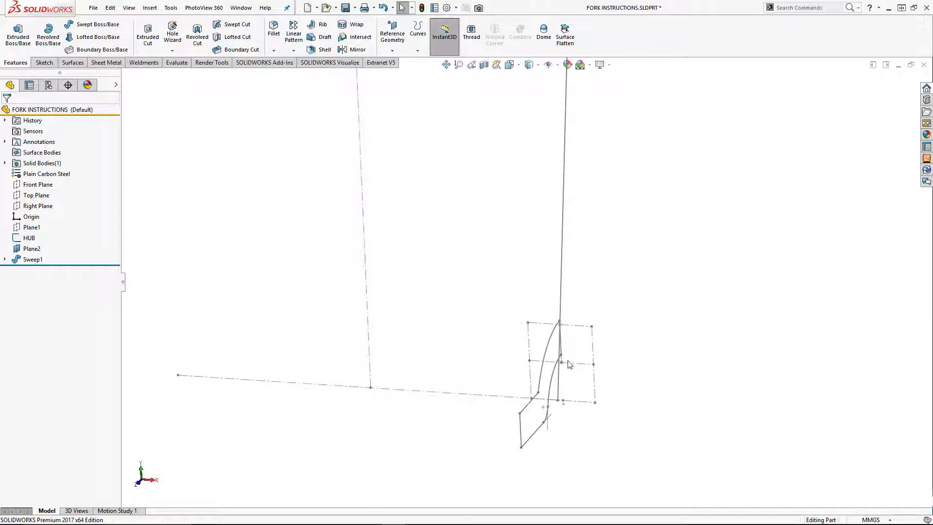
{"action": "scroll", "coordinate": [565, 359], "scroll_direction": "down", "scroll_amount": 3}
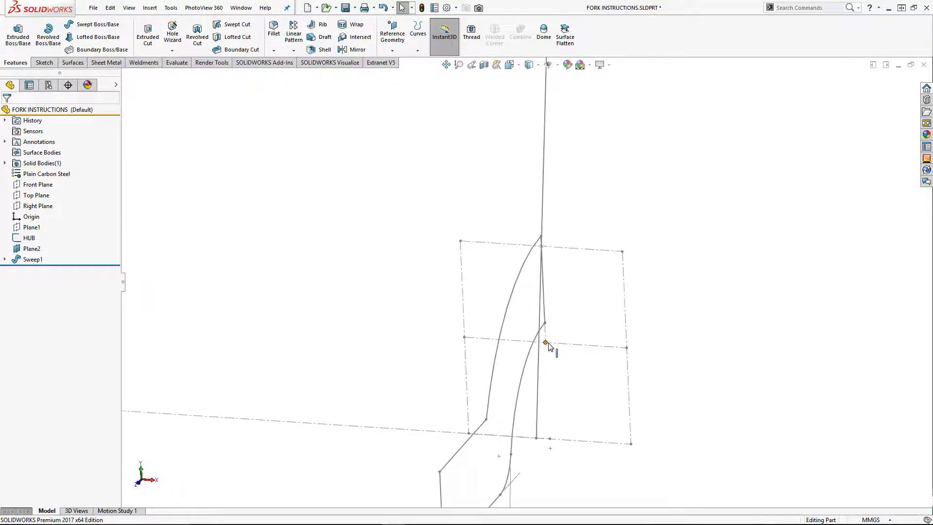
{"action": "left_click", "coordinate": [546, 342]}
{"action": "left_click", "coordinate": [392, 34]}
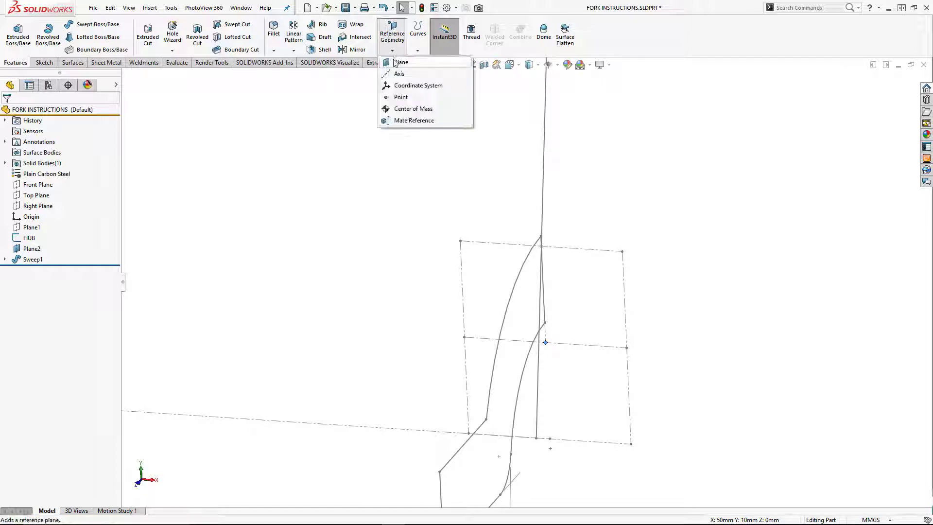
{"action": "left_click", "coordinate": [439, 44]}
{"action": "left_click", "coordinate": [392, 35]}
{"action": "left_click", "coordinate": [392, 67]}
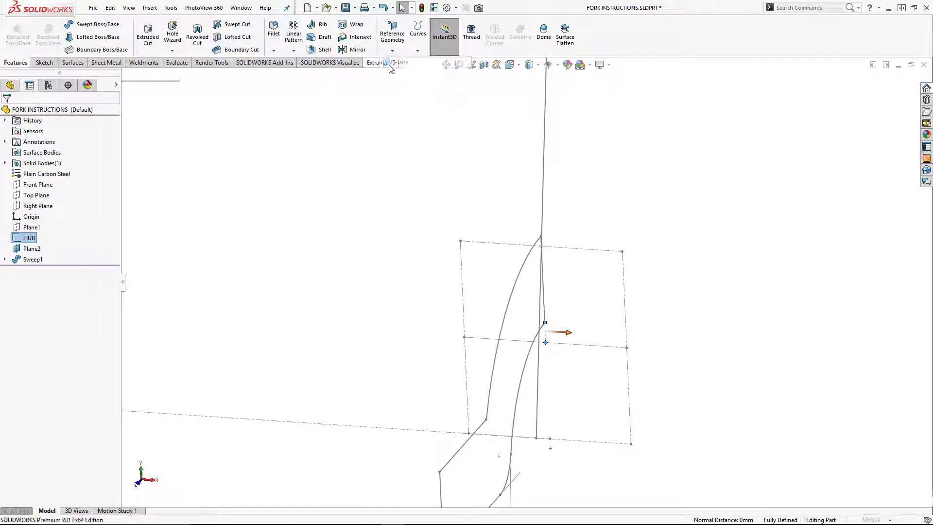
{"action": "left_click", "coordinate": [7, 114]}
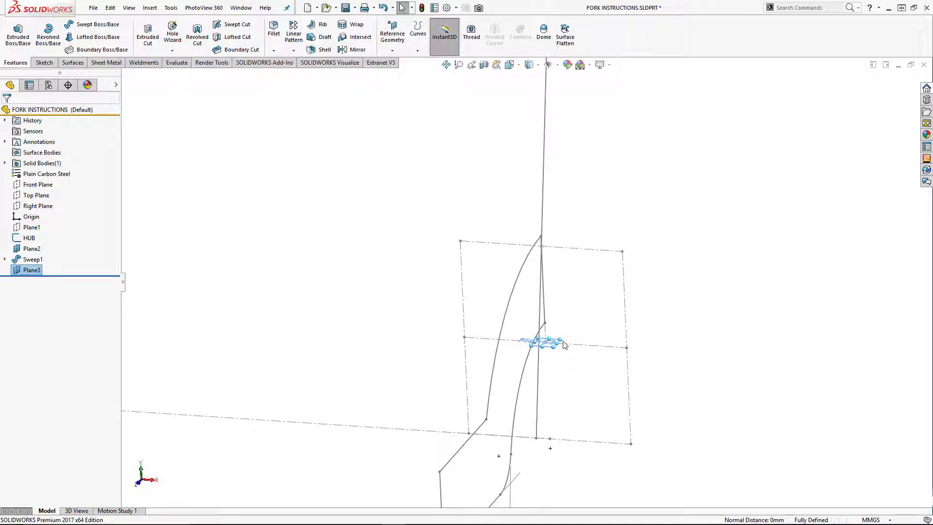
Step: Enlarge Plane3's displayed outline around the fork-end rectangle's midline and open a sketch on it
{"action": "left_click_drag", "start_coordinate": [562, 337], "coordinate": [608, 300]}
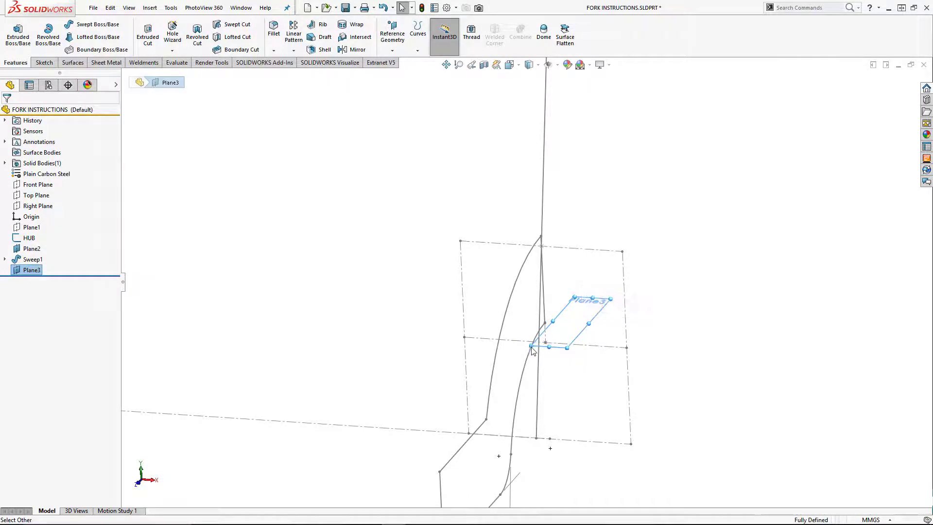
{"action": "left_click_drag", "start_coordinate": [531, 347], "coordinate": [473, 367]}
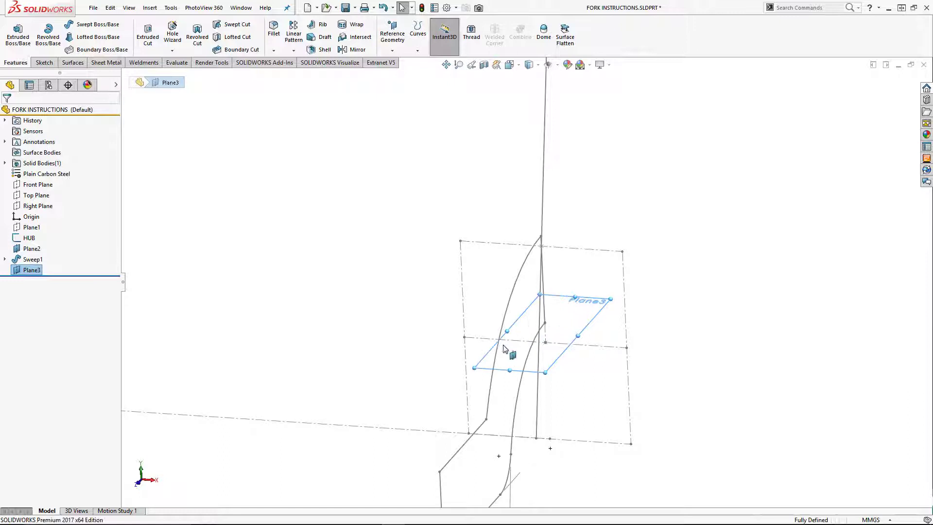
{"action": "left_click", "coordinate": [44, 63]}
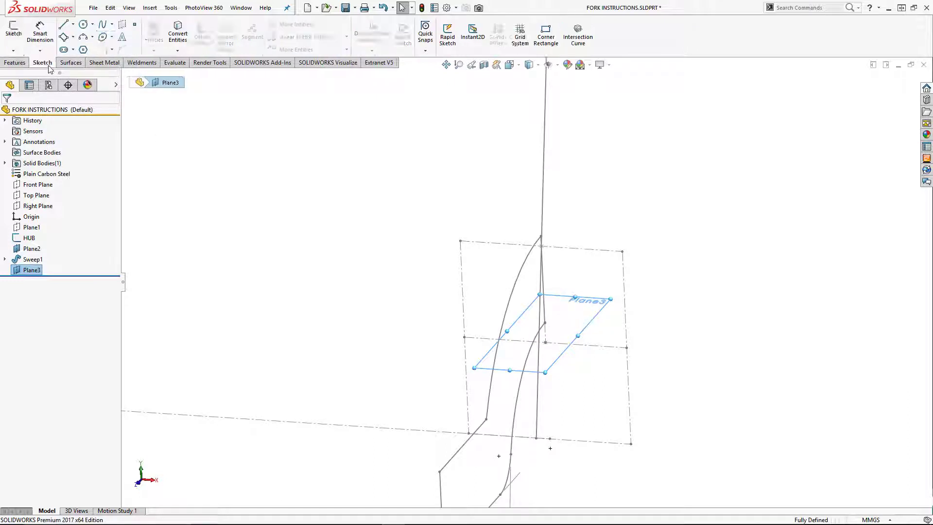
{"action": "left_click", "coordinate": [13, 34]}
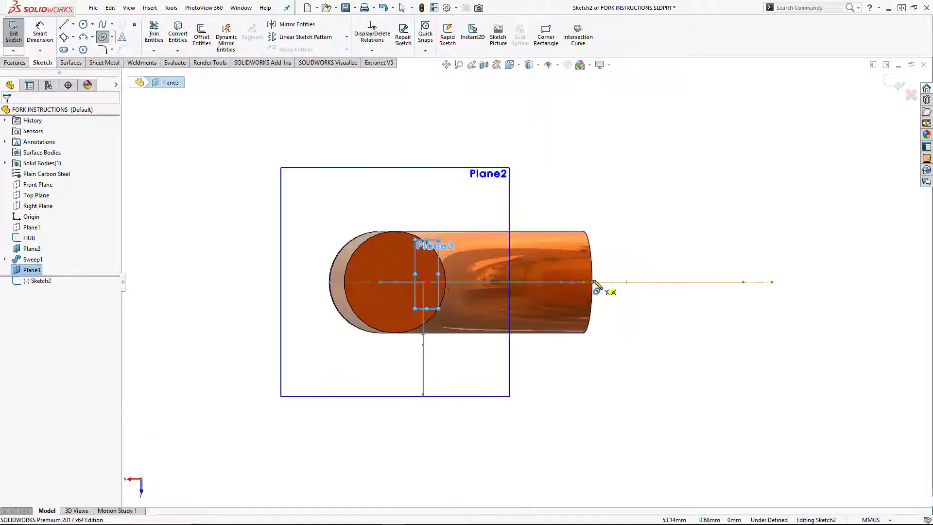
Step: Sketch an ellipse about 19 mm by 10 mm centred on the sketch origin, with its long axis vertical
{"action": "left_click", "coordinate": [423, 281]}
{"action": "left_click", "coordinate": [423, 251]}
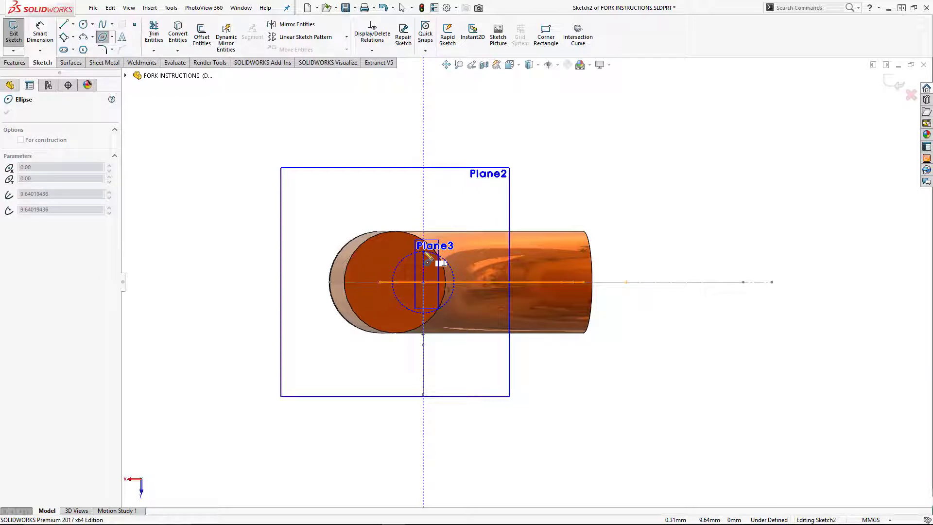
{"action": "left_click", "coordinate": [439, 282]}
{"action": "key", "text": "Escape"}
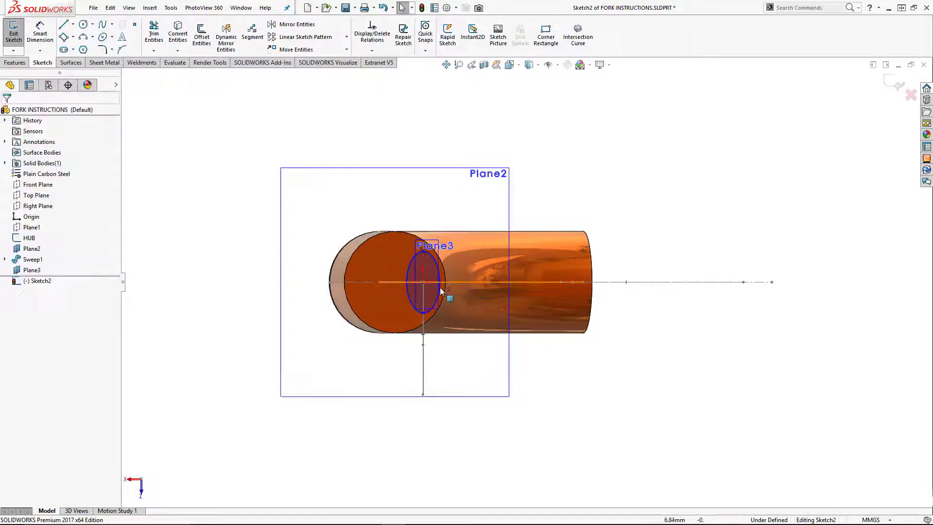
Step: Add a Horizontal relation between the ellipse's two side quadrant points
{"action": "scroll", "coordinate": [437, 284], "scroll_direction": "down", "scroll_amount": 4}
{"action": "middle_click_drag", "start_coordinate": [466, 281], "coordinate": [622, 403]}
{"action": "scroll", "coordinate": [621, 402], "scroll_direction": "up", "scroll_amount": 5}
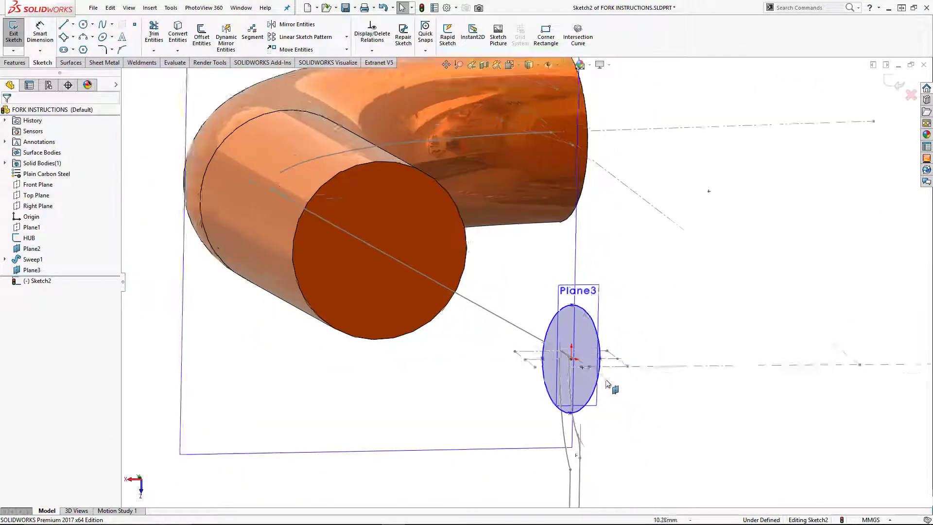
{"action": "scroll", "coordinate": [607, 389], "scroll_direction": "down", "scroll_amount": 4}
{"action": "left_click", "coordinate": [559, 347]}
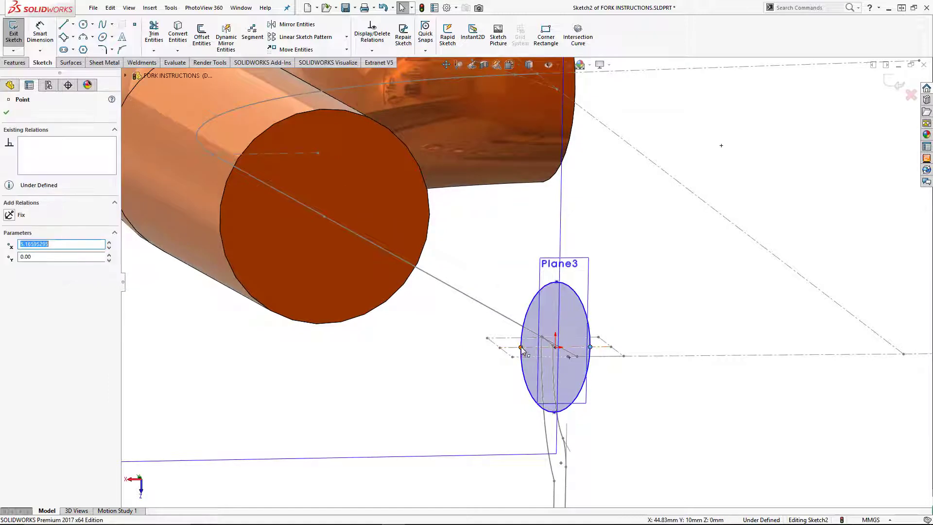
{"action": "left_click", "coordinate": [590, 346], "text": "ctrl"}
{"action": "left_click", "coordinate": [549, 304]}
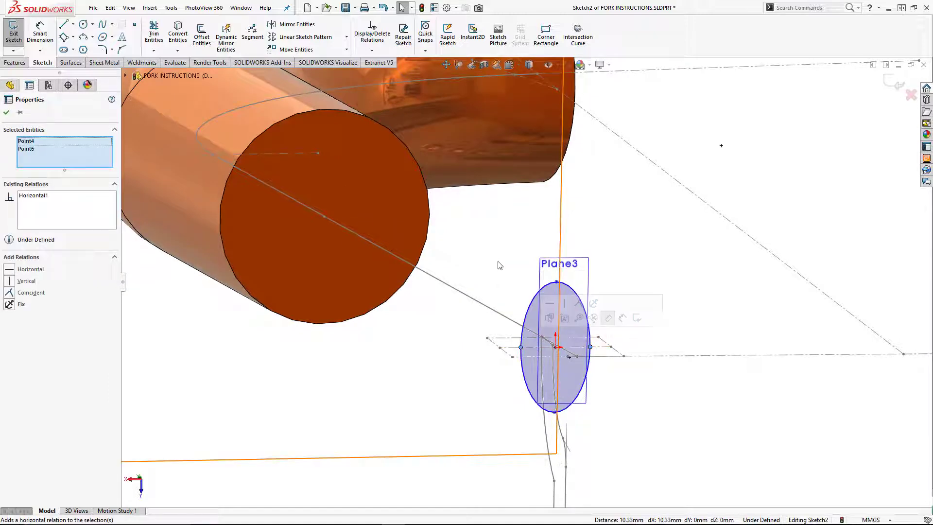
Step: Dimension the ellipse's long axis between its end points as 34 mm
{"action": "left_click", "coordinate": [40, 28]}
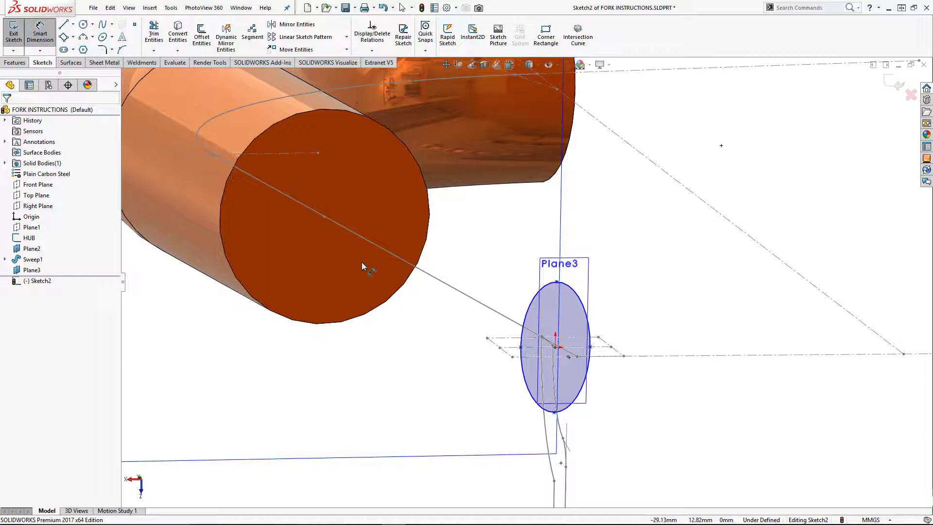
{"action": "left_click", "coordinate": [556, 282]}
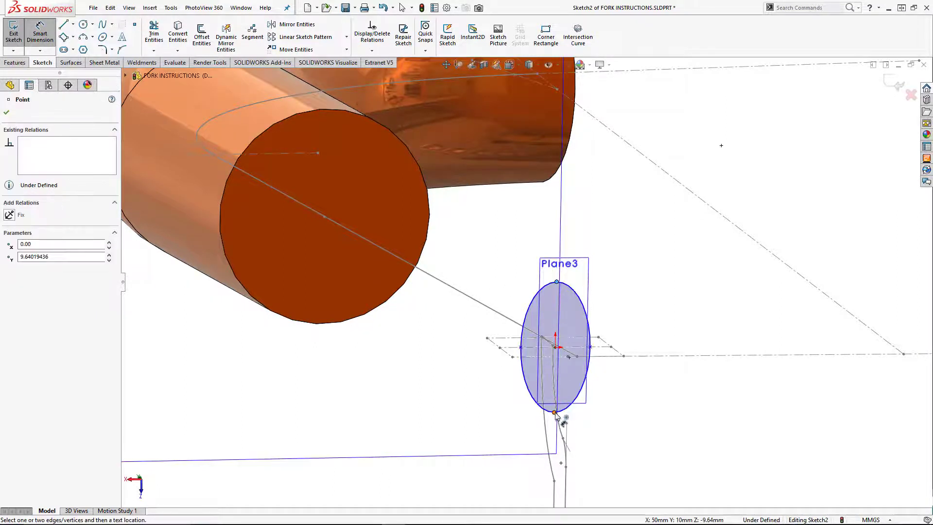
{"action": "left_click", "coordinate": [554, 412]}
{"action": "left_click", "coordinate": [665, 378]}
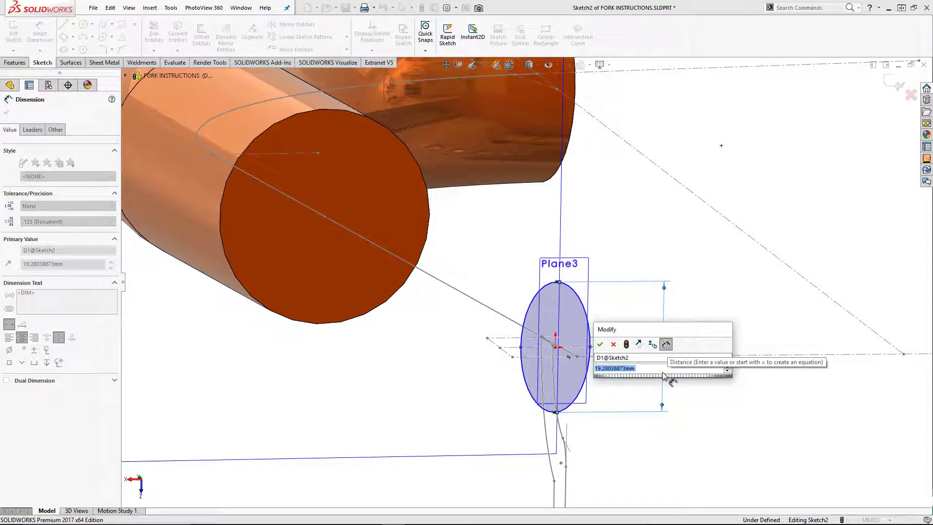
{"action": "type", "text": "34"}
{"action": "key", "text": "Return"}
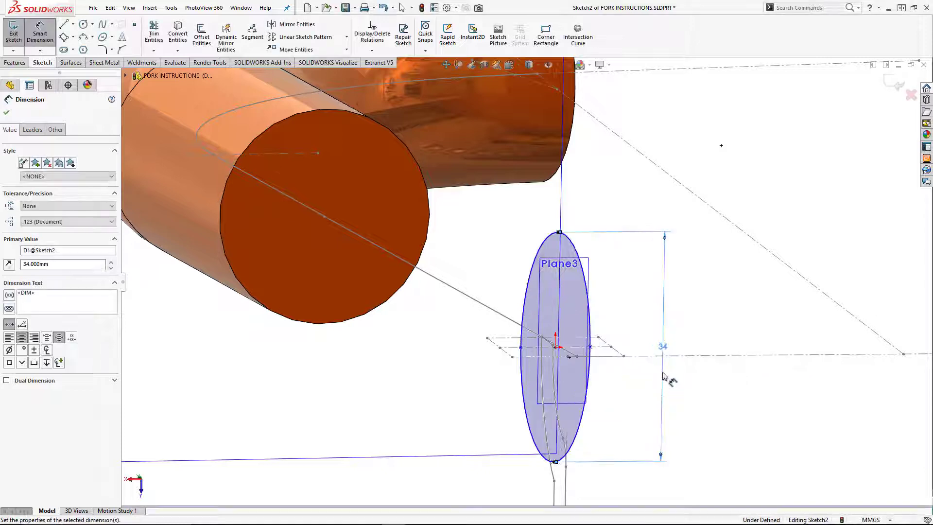
Step: Dimension the ellipse's short axis as 16 mm and exit the sketch
{"action": "left_click", "coordinate": [589, 346]}
{"action": "left_click", "coordinate": [520, 347]}
{"action": "left_click", "coordinate": [537, 204]}
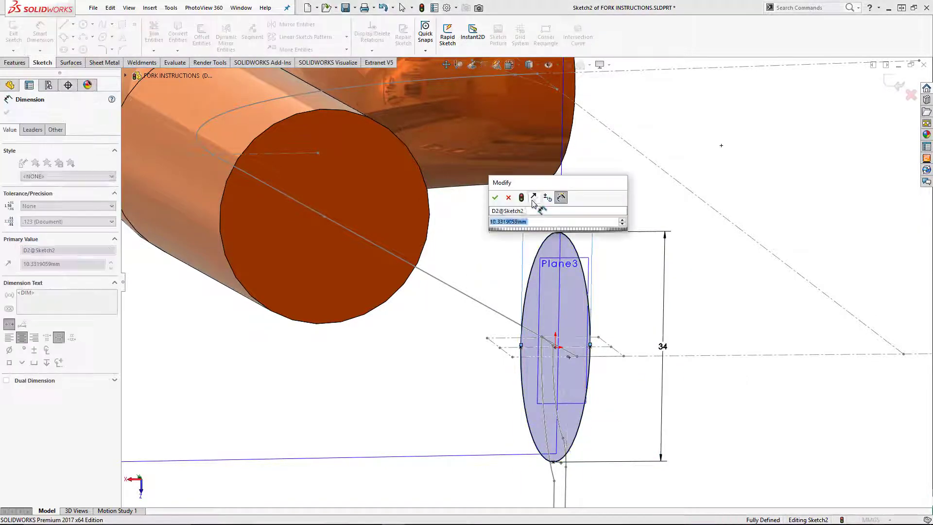
{"action": "type", "text": "16"}
{"action": "key", "text": "Return"}
{"action": "key", "text": "Escape"}
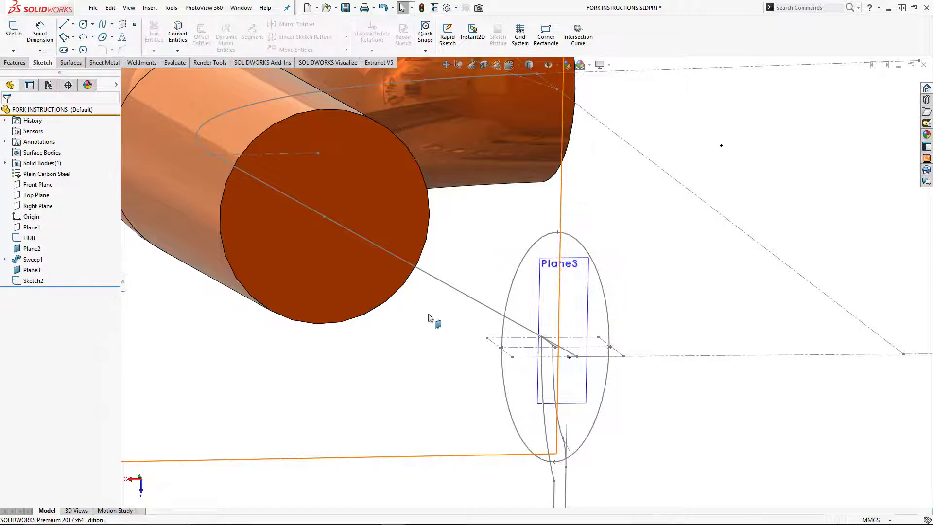
{"action": "left_click", "coordinate": [22, 63]}
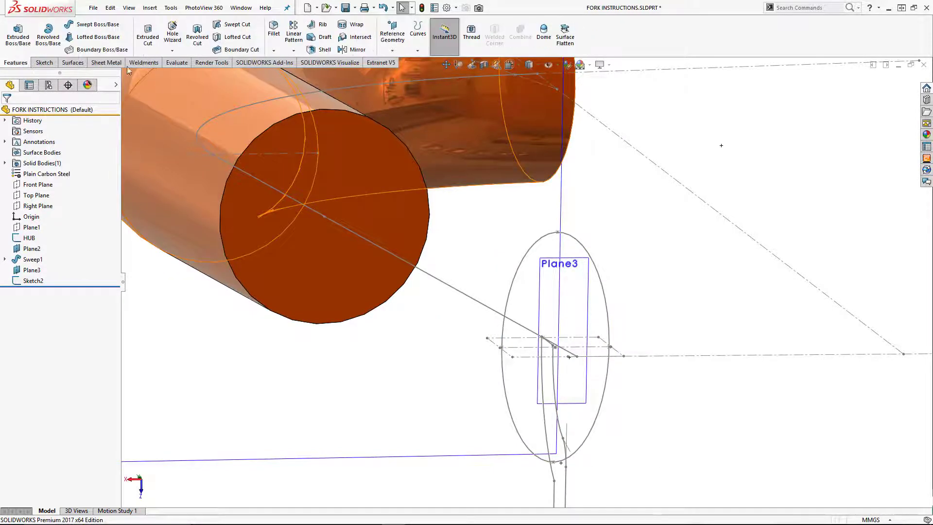
{"action": "left_click", "coordinate": [97, 26]}
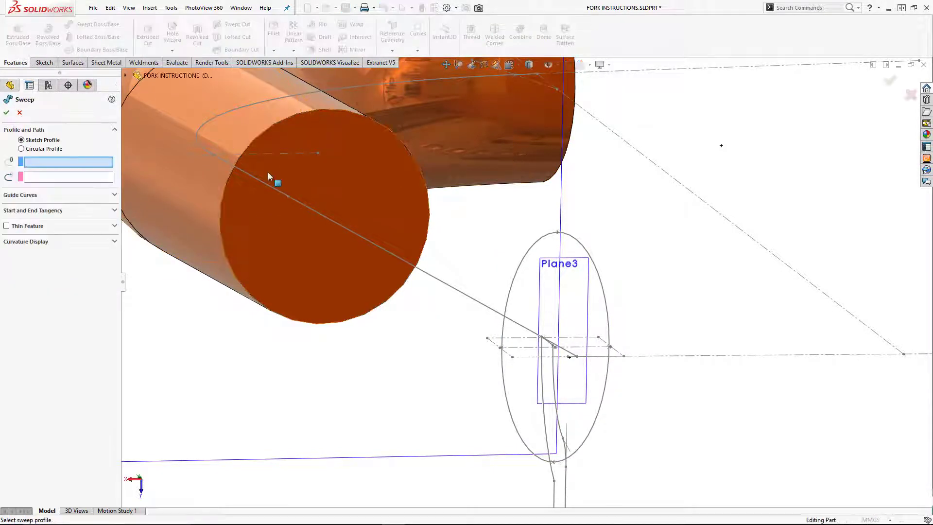
{"action": "left_click", "coordinate": [236, 205]}
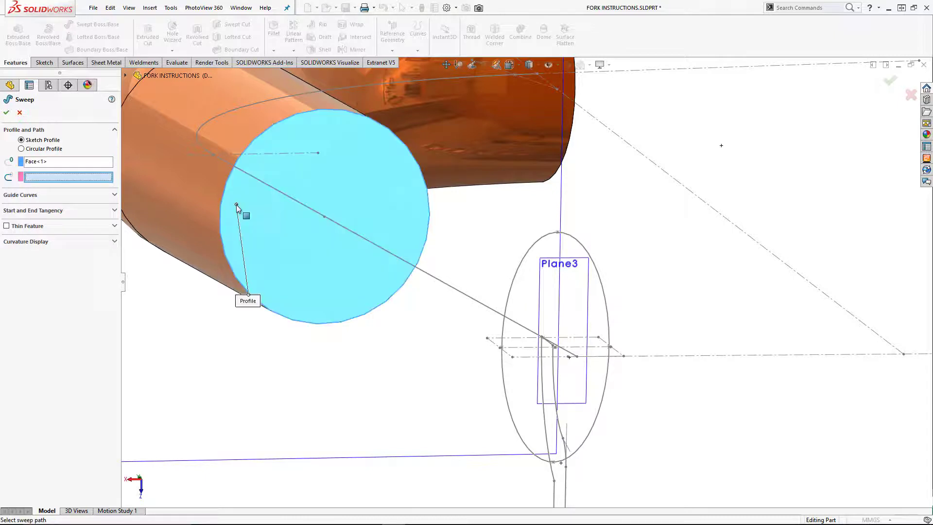
{"action": "left_click", "coordinate": [20, 113]}
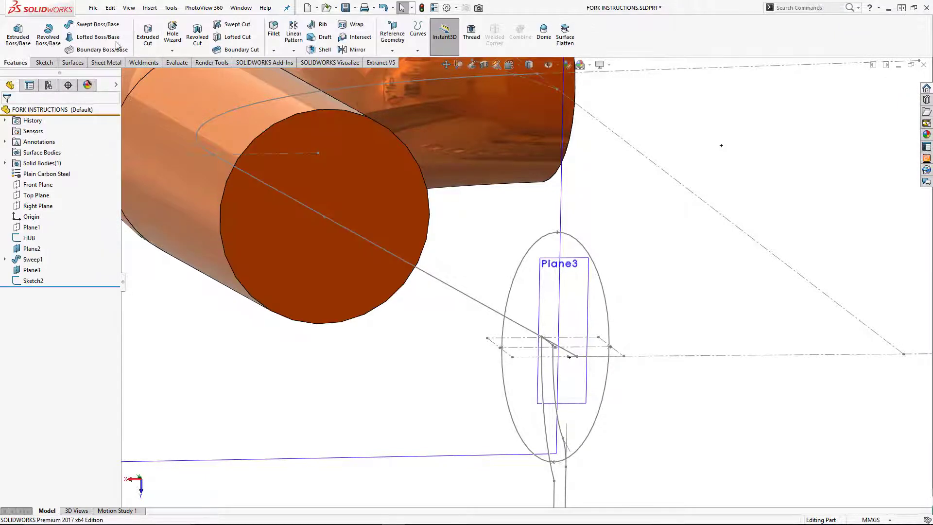
Step: Loft from the swept tube's circular end face to the ellipse sketch, with the start constraint set to Tangency To Face
{"action": "left_click", "coordinate": [235, 180]}
{"action": "left_click", "coordinate": [514, 277]}
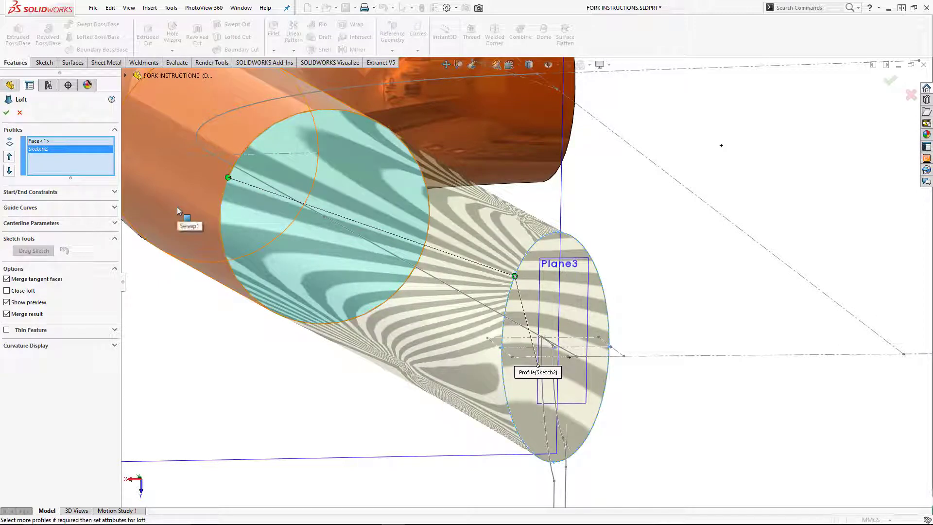
{"action": "left_click", "coordinate": [49, 192]}
{"action": "left_click", "coordinate": [43, 214]}
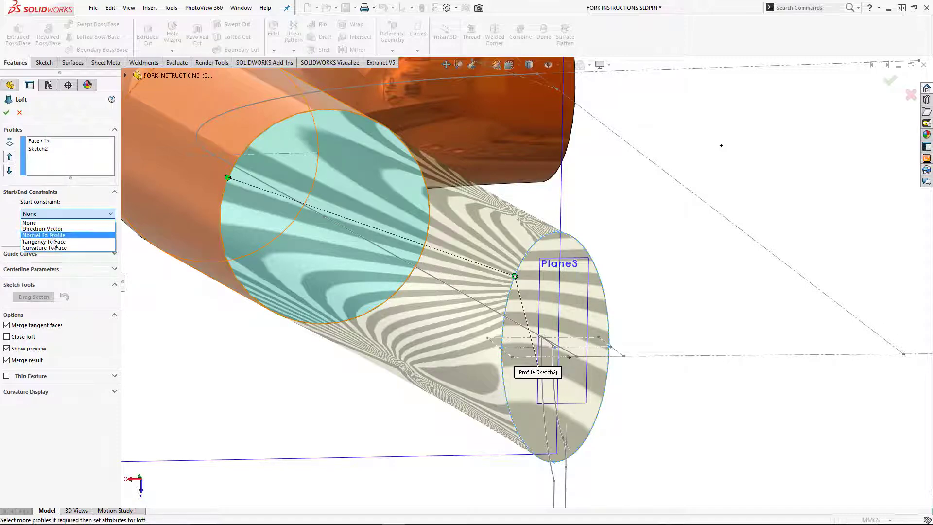
{"action": "left_click", "coordinate": [44, 242]}
{"action": "middle_click_drag", "start_coordinate": [367, 179], "coordinate": [390, 217]}
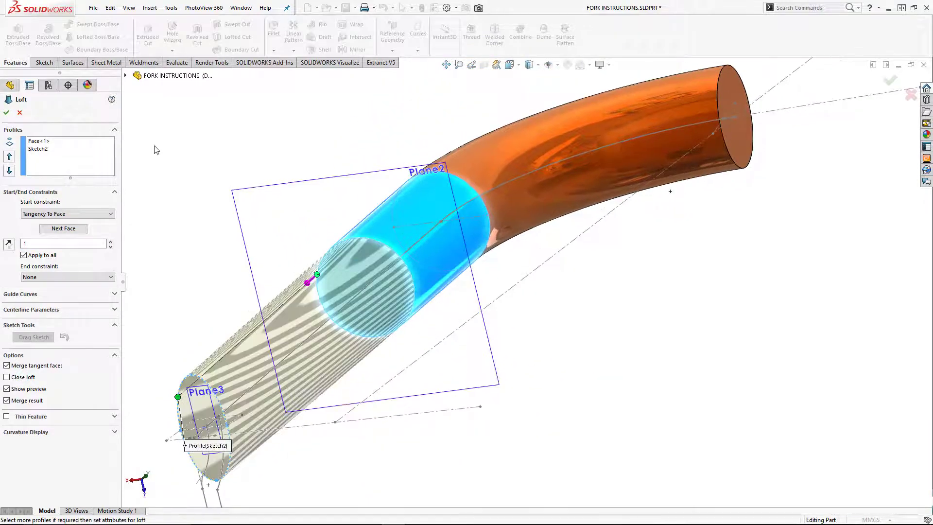
{"action": "left_click", "coordinate": [7, 116]}
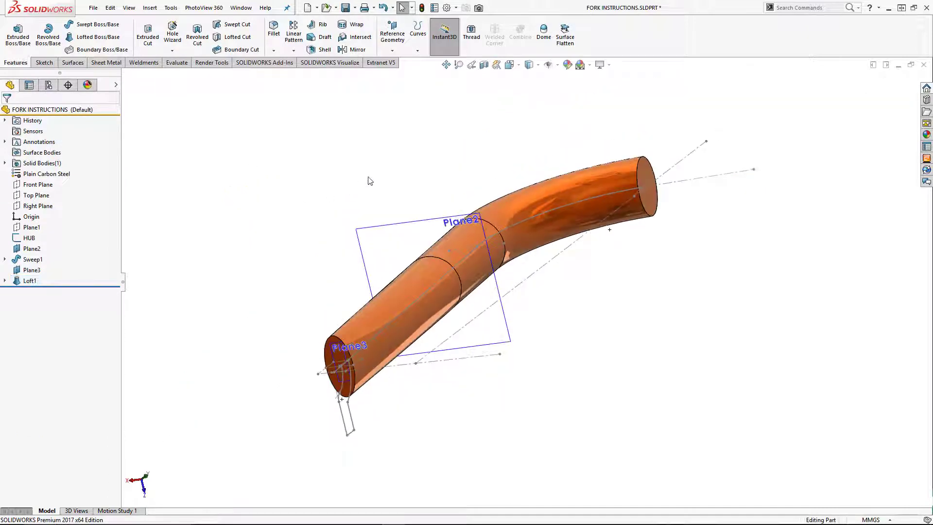
Step: Examine the lofted leg from several sides, checking its lower end against the width of the fork-end rectangle
{"action": "middle_click_drag", "start_coordinate": [371, 179], "coordinate": [504, 351]}
{"action": "key", "text": "f"}
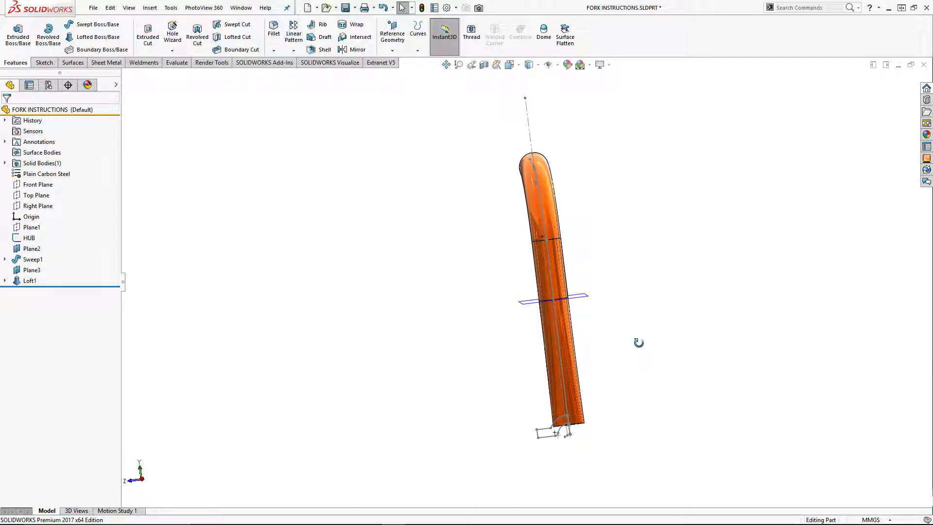
{"action": "middle_click_drag", "start_coordinate": [638, 343], "coordinate": [513, 398]}
{"action": "scroll", "coordinate": [513, 399], "scroll_direction": "down", "scroll_amount": 6}
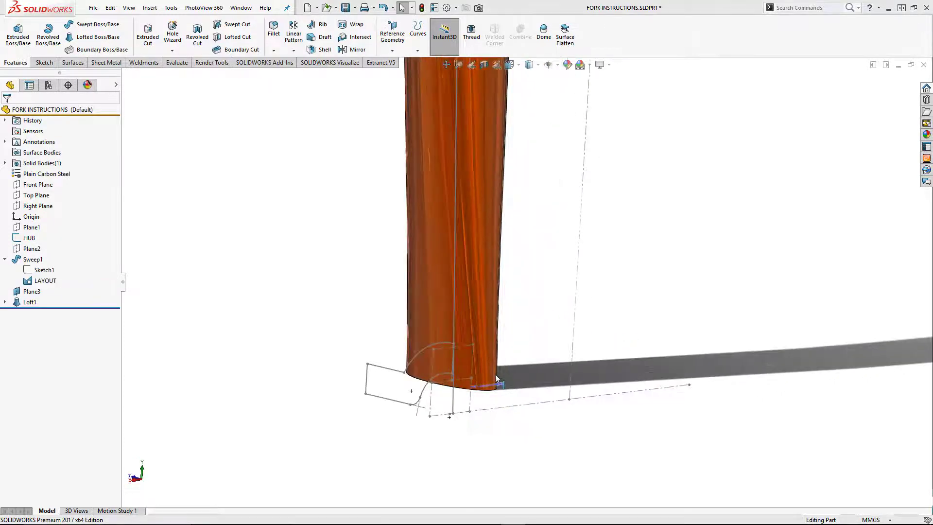
{"action": "mouse_move", "coordinate": [483, 348]}
{"action": "middle_mouse_down"}
{"action": "mouse_move", "coordinate": [444, 329]}
{"action": "mouse_move", "coordinate": [511, 365]}
{"action": "mouse_move", "coordinate": [552, 301]}
{"action": "mouse_move", "coordinate": [515, 395]}
{"action": "middle_mouse_up"}
{"action": "scroll", "coordinate": [485, 348], "scroll_direction": "down", "scroll_amount": 3}
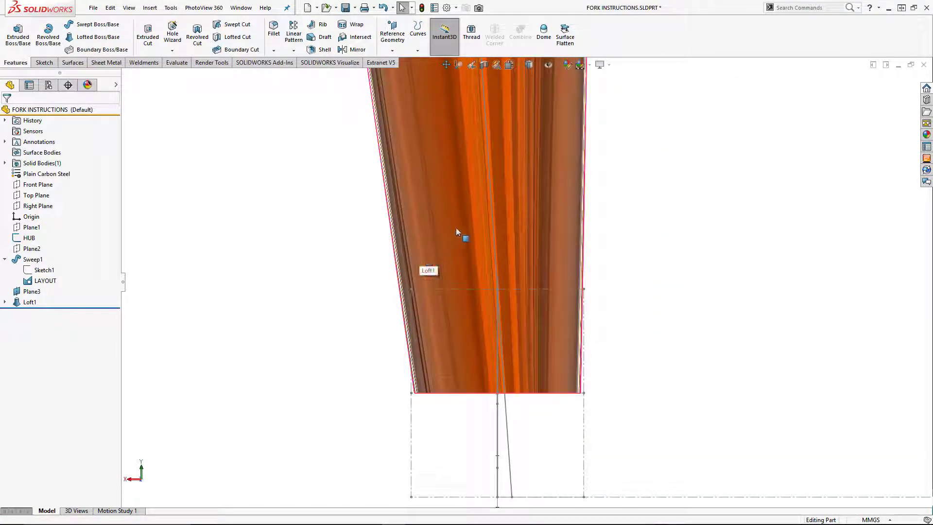
Step: Set the short-axis dimension of the loft's ellipse profile to 14 mm and rebuild the model
{"action": "middle_click_drag", "start_coordinate": [455, 216], "coordinate": [501, 204]}
{"action": "left_click", "coordinate": [500, 204]}
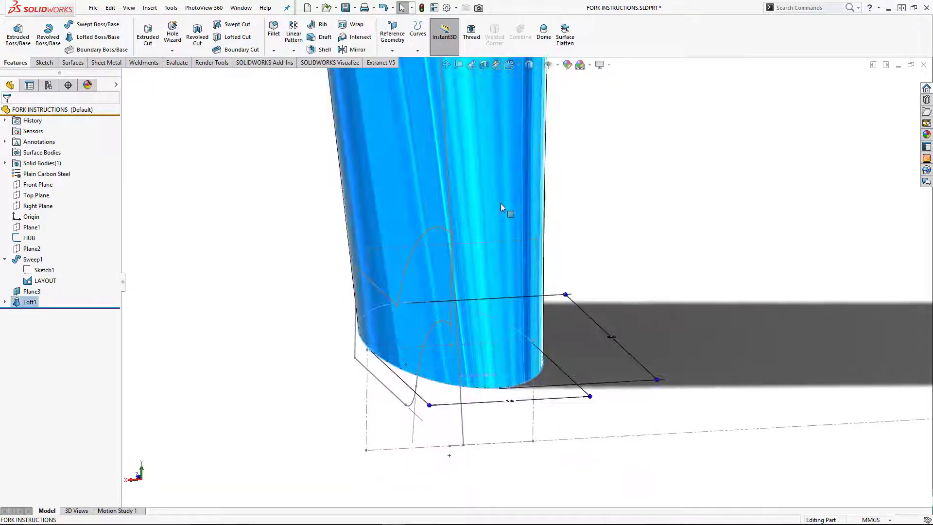
{"action": "double_click", "coordinate": [509, 401]}
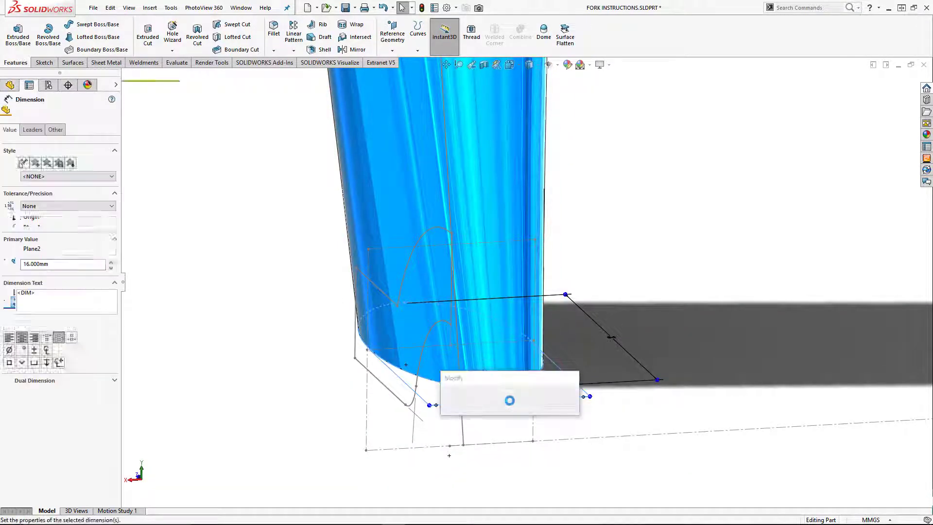
{"action": "type", "text": "14"}
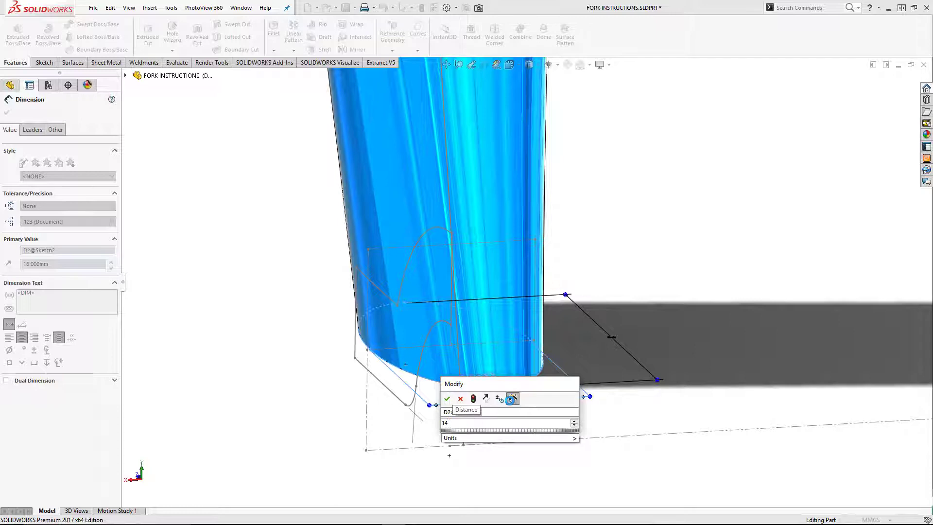
{"action": "left_click", "coordinate": [474, 399]}
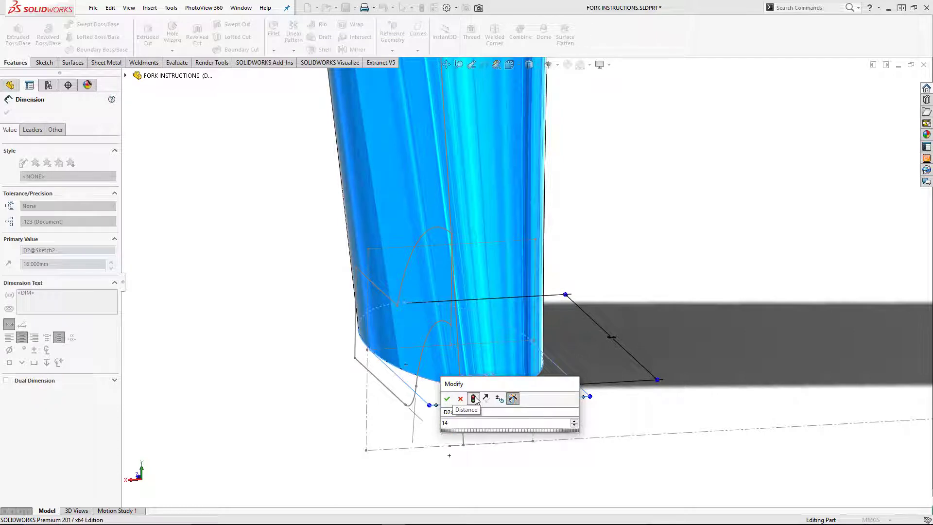
{"action": "left_click", "coordinate": [447, 399]}
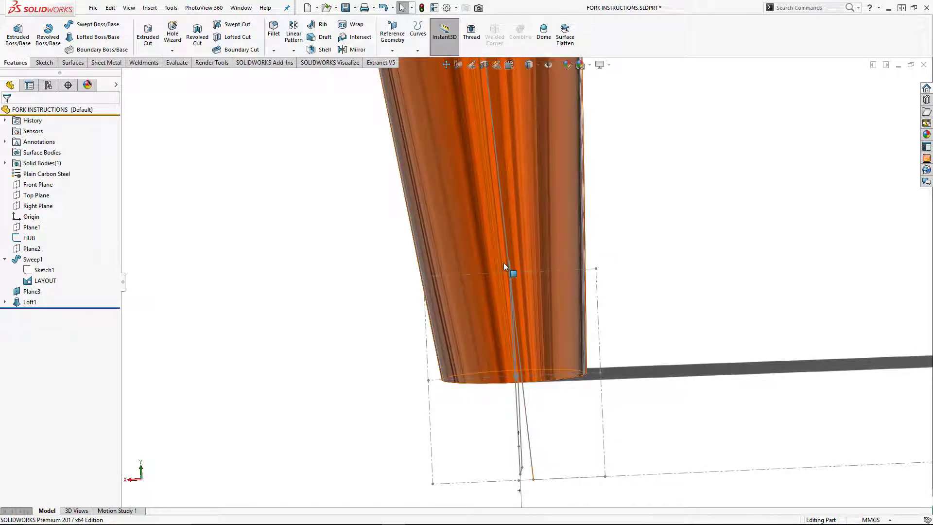
Step: Edit the LAYOUT sketch and delete the Vertical relation on the leg line's point at the fork-end rectangle's upper edge
{"action": "left_click", "coordinate": [507, 238]}
{"action": "left_click", "coordinate": [536, 194]}
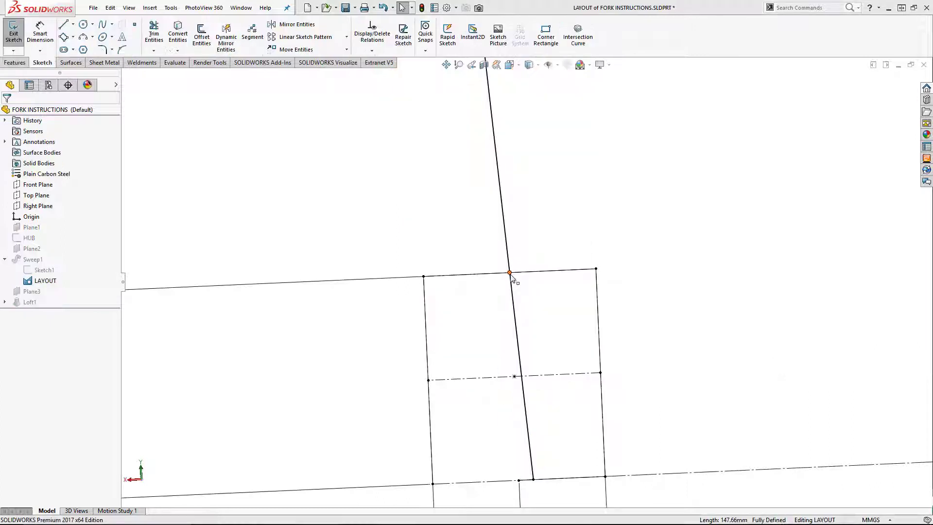
{"action": "left_click", "coordinate": [509, 272]}
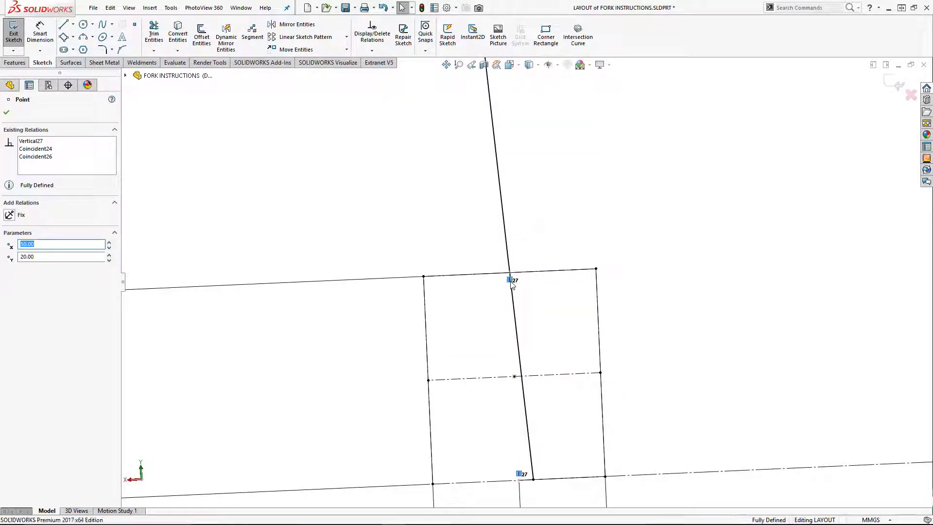
{"action": "key", "text": "Delete"}
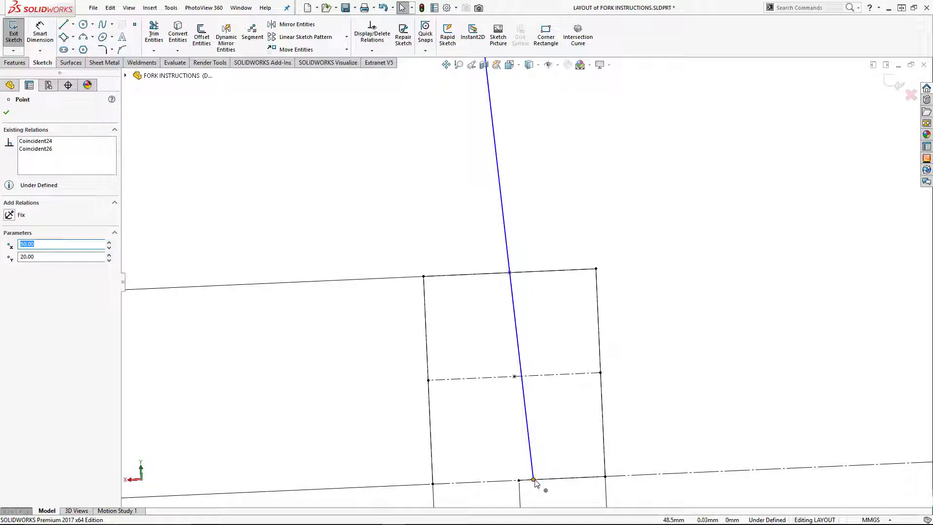
Step: Dimension the leg line's lower endpoint 2 mm from the midpoint of the fork-end rectangle's lower edge and exit the LAYOUT sketch
{"action": "left_click", "coordinate": [40, 33]}
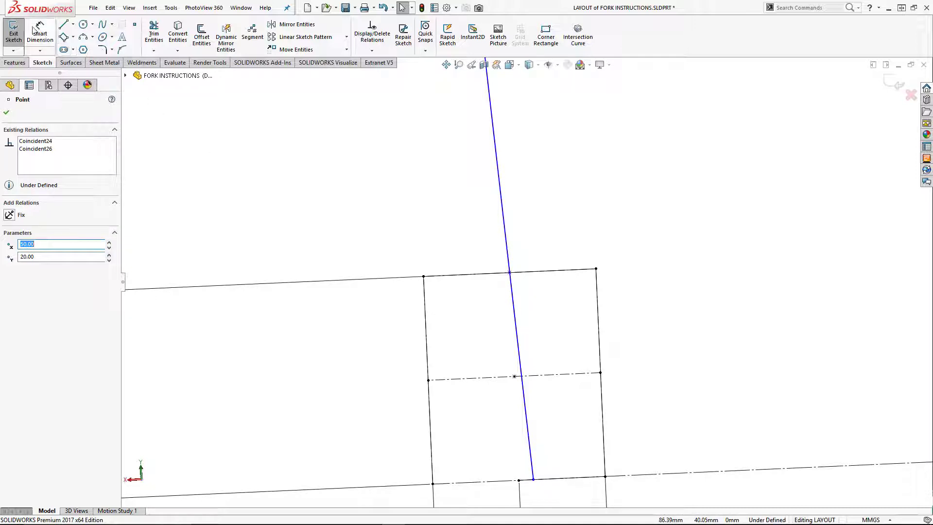
{"action": "left_click", "coordinate": [529, 480]}
{"action": "left_click", "coordinate": [564, 447]}
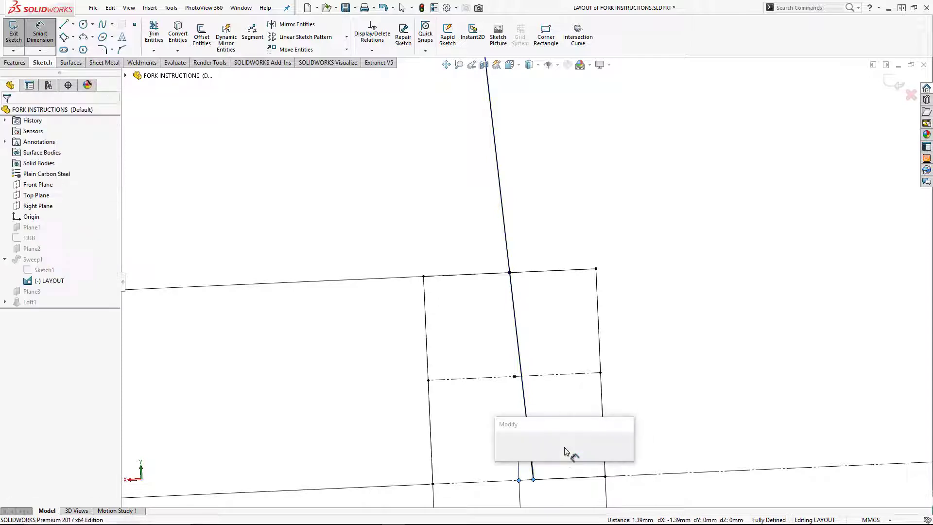
{"action": "type", "text": "2"}
{"action": "key", "text": "Return"}
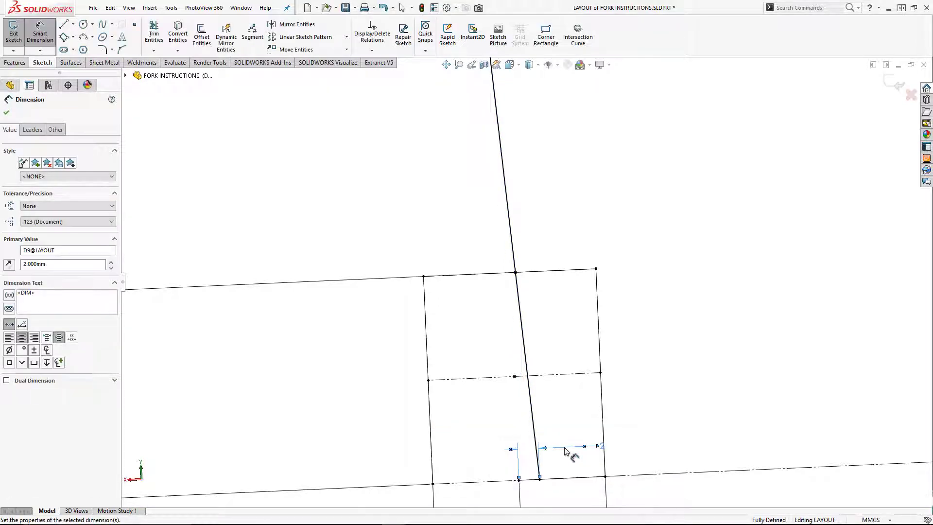
{"action": "left_click", "coordinate": [895, 84]}
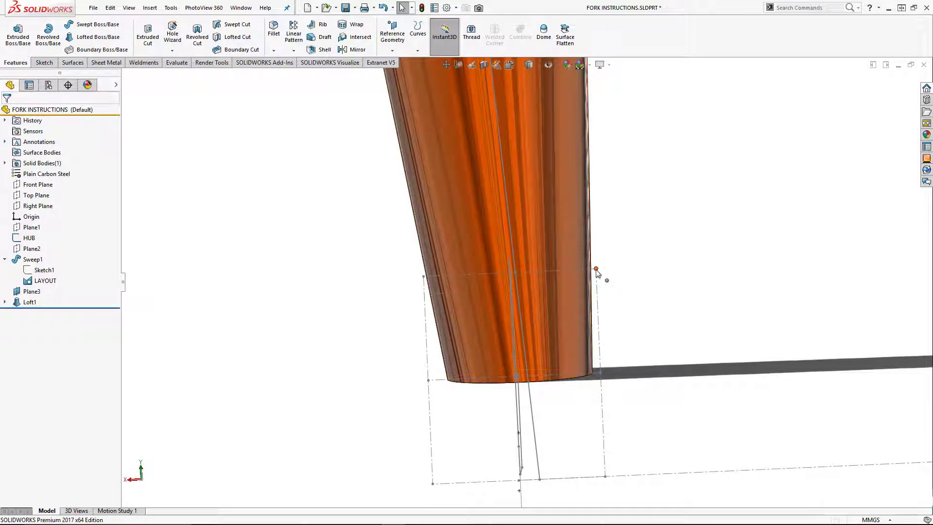
Step: Extrude the HUB sketch 16.6 mm with the Mid Plane end condition, as a body separate from the leg
{"action": "mouse_move", "coordinate": [333, 264]}
{"action": "middle_mouse_down"}
{"action": "mouse_move", "coordinate": [358, 243]}
{"action": "mouse_move", "coordinate": [384, 265]}
{"action": "middle_mouse_up"}
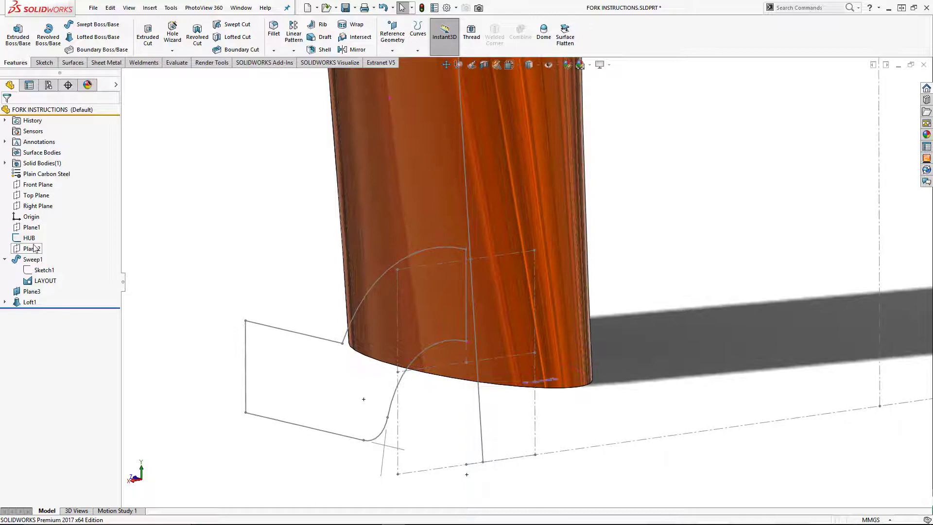
{"action": "left_click", "coordinate": [29, 237]}
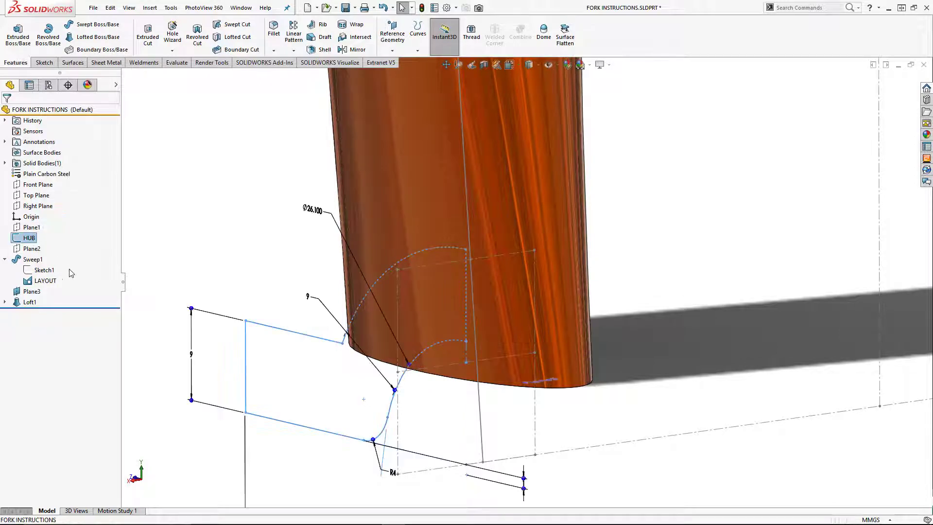
{"action": "left_click", "coordinate": [18, 34]}
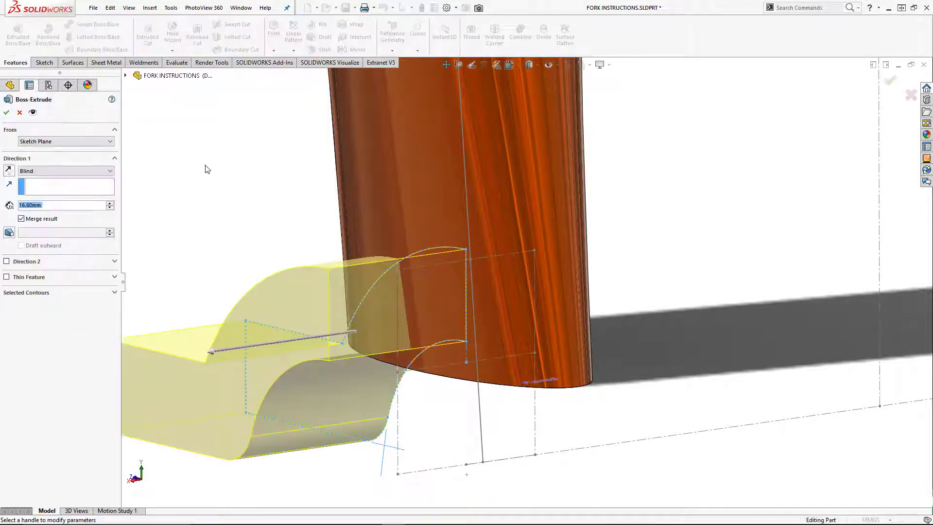
{"action": "left_click", "coordinate": [42, 168]}
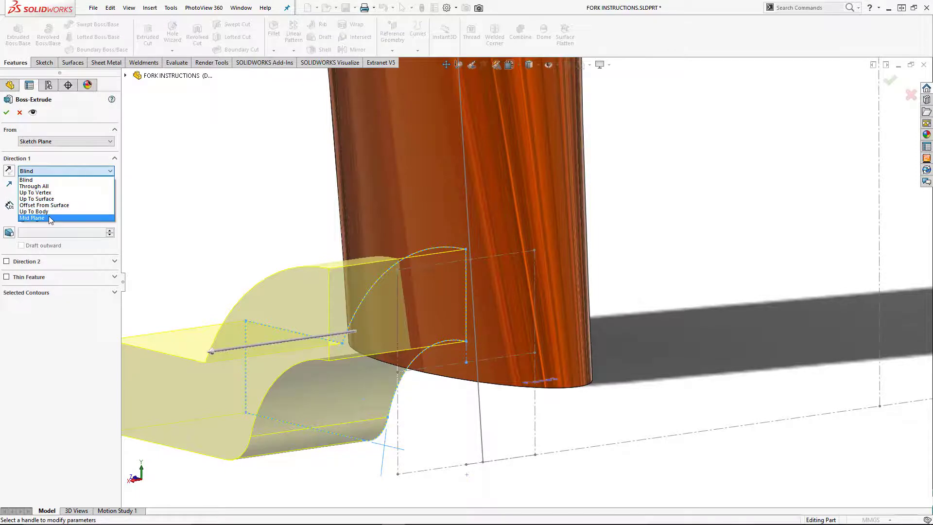
{"action": "left_click", "coordinate": [48, 216]}
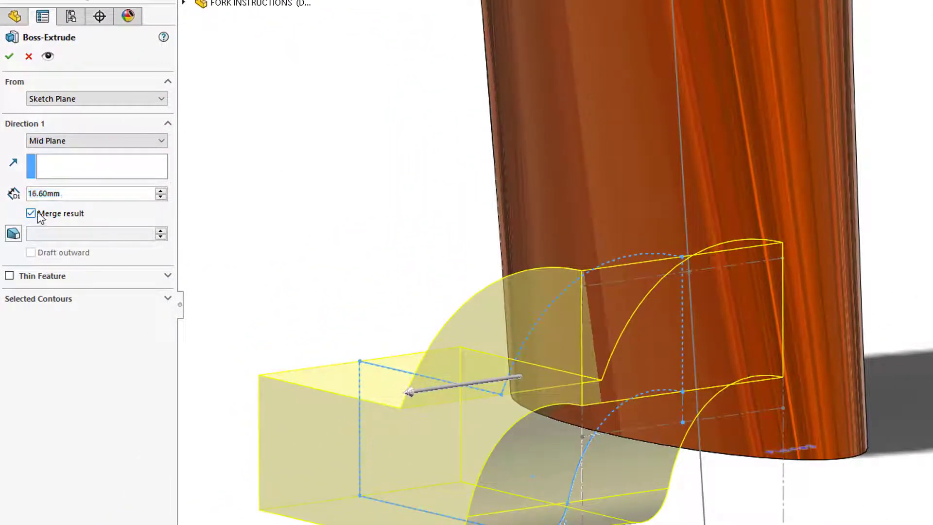
{"action": "left_click", "coordinate": [10, 57]}
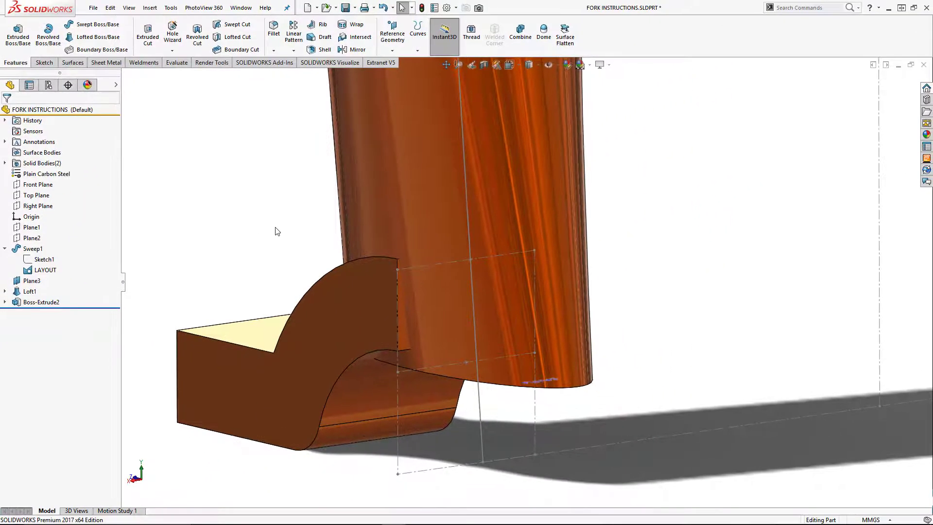
Step: Isolate the fork leg body and turn it so its elliptical lower end is accessible
{"action": "scroll", "coordinate": [410, 254], "scroll_direction": "up", "scroll_amount": 3}
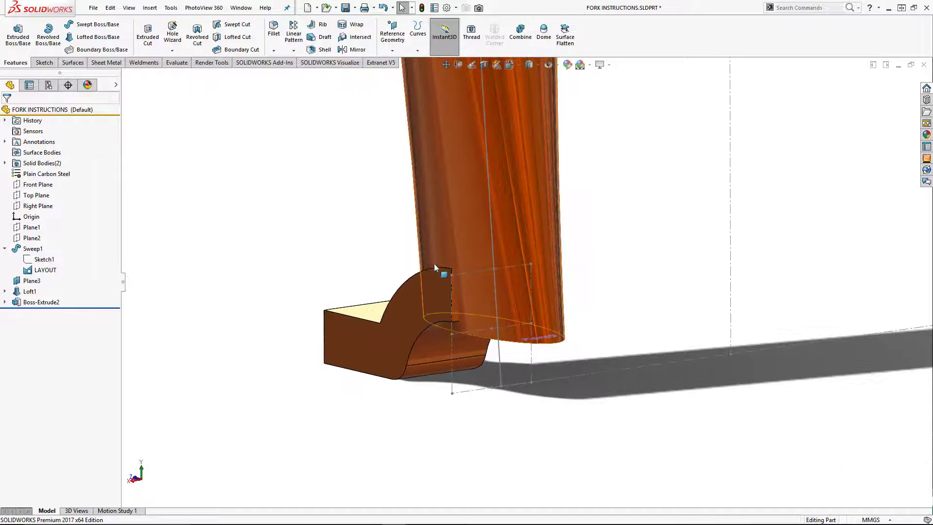
{"action": "middle_click_drag", "start_coordinate": [365, 276], "coordinate": [366, 288]}
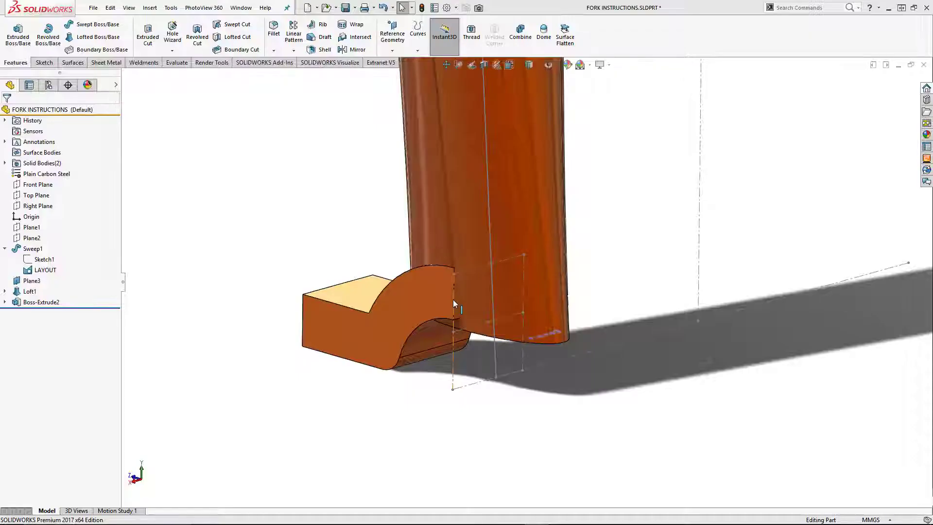
{"action": "right_click", "coordinate": [521, 194]}
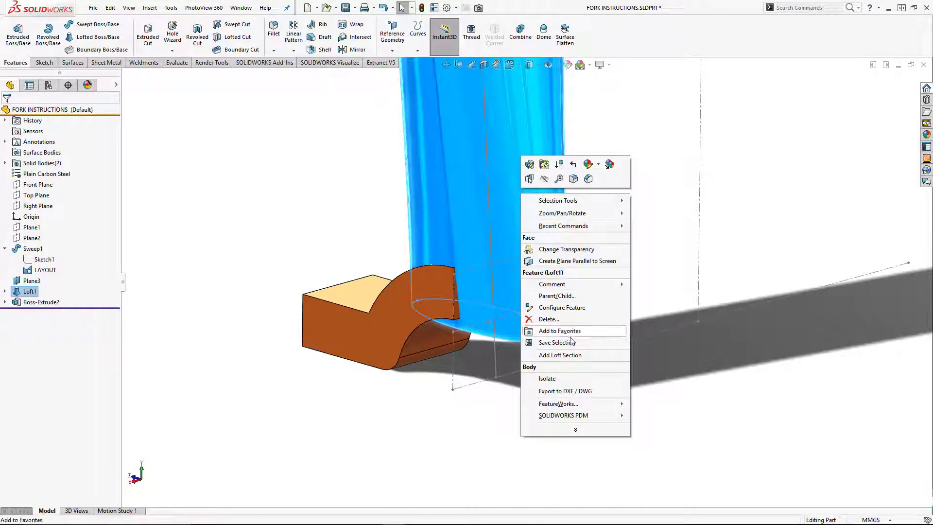
{"action": "left_click", "coordinate": [552, 379]}
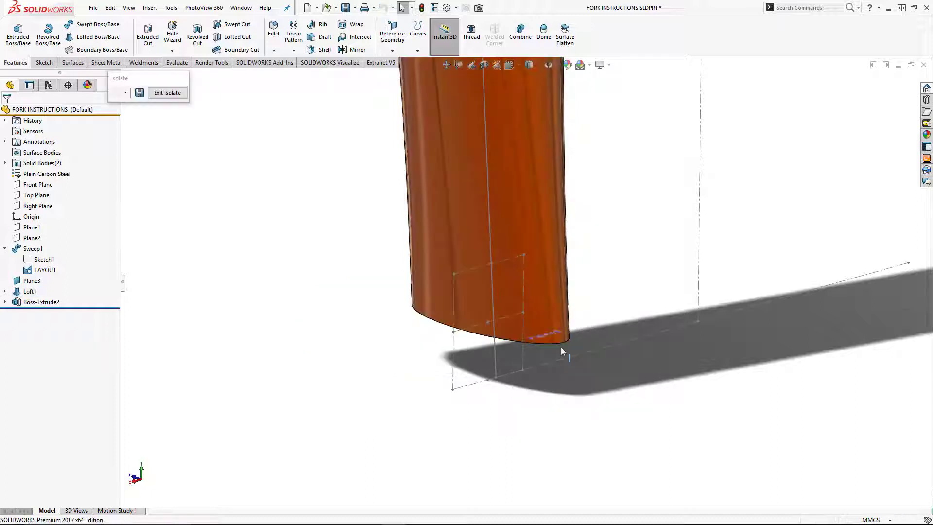
{"action": "middle_click_drag", "start_coordinate": [480, 297], "coordinate": [450, 313]}
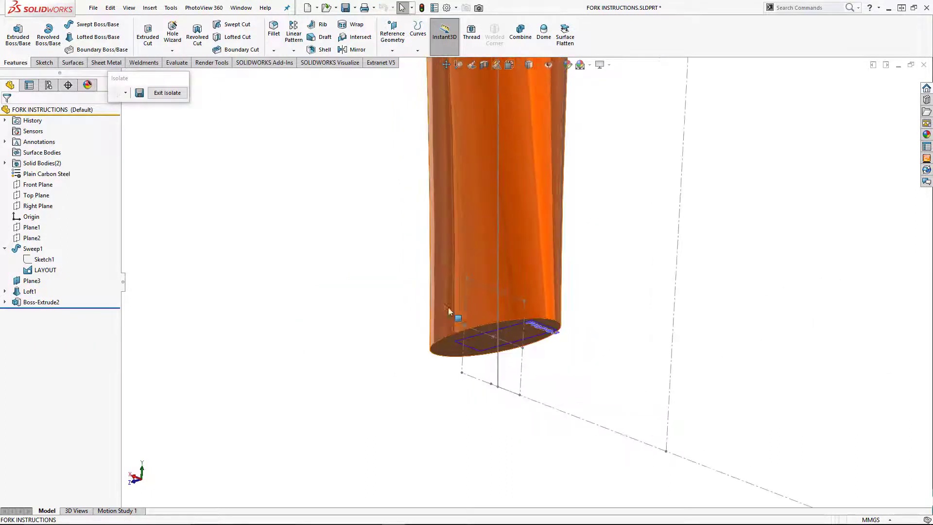
Step: Shell the leg to a 1.4 mm wall, removing its elliptical lower end face and circular upper end face
{"action": "left_click", "coordinate": [447, 351]}
{"action": "scroll", "coordinate": [447, 350], "scroll_direction": "up", "scroll_amount": 3}
{"action": "middle_click_drag", "start_coordinate": [447, 350], "coordinate": [471, 107]}
{"action": "scroll", "coordinate": [526, 109], "scroll_direction": "down", "scroll_amount": 3}
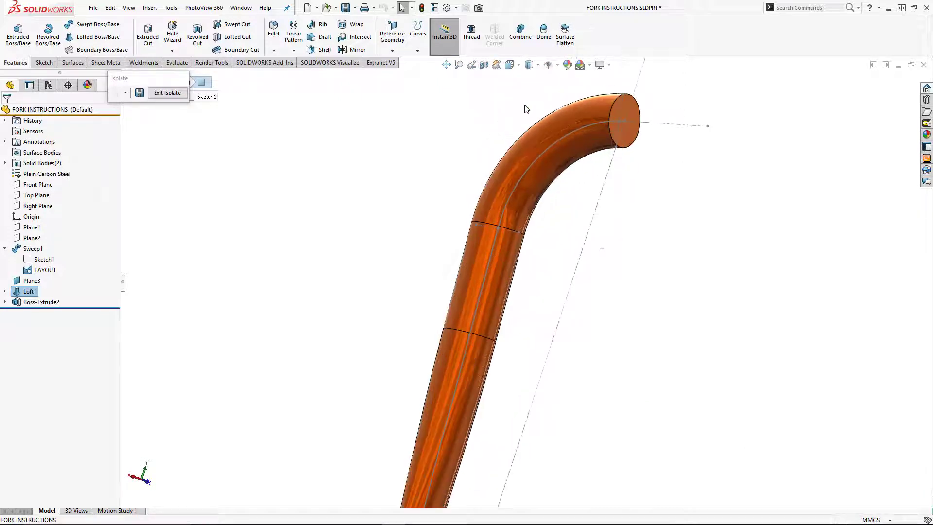
{"action": "left_click", "coordinate": [617, 108]}
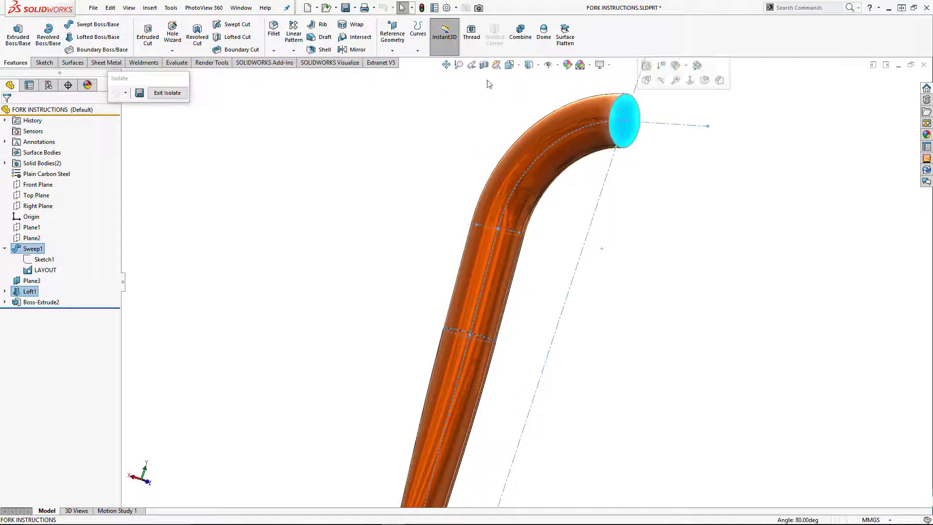
{"action": "left_click", "coordinate": [322, 50]}
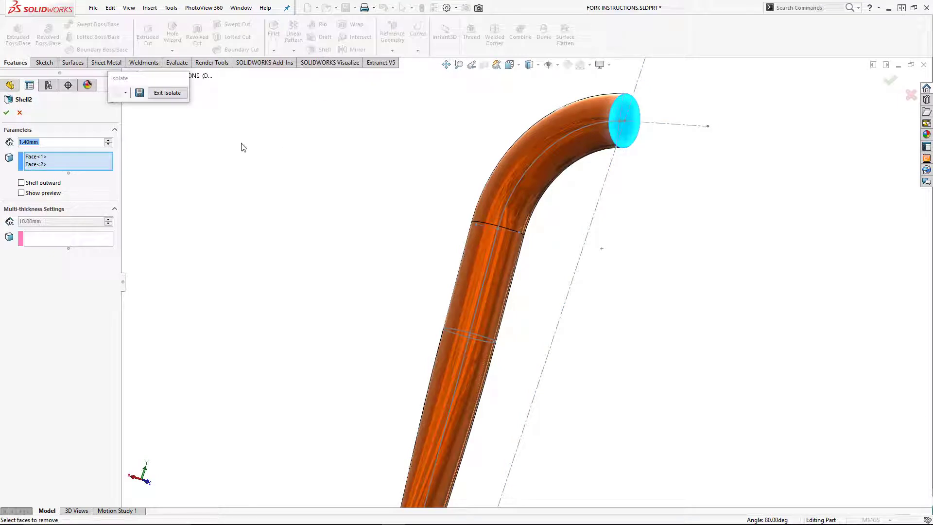
{"action": "key", "text": "Return"}
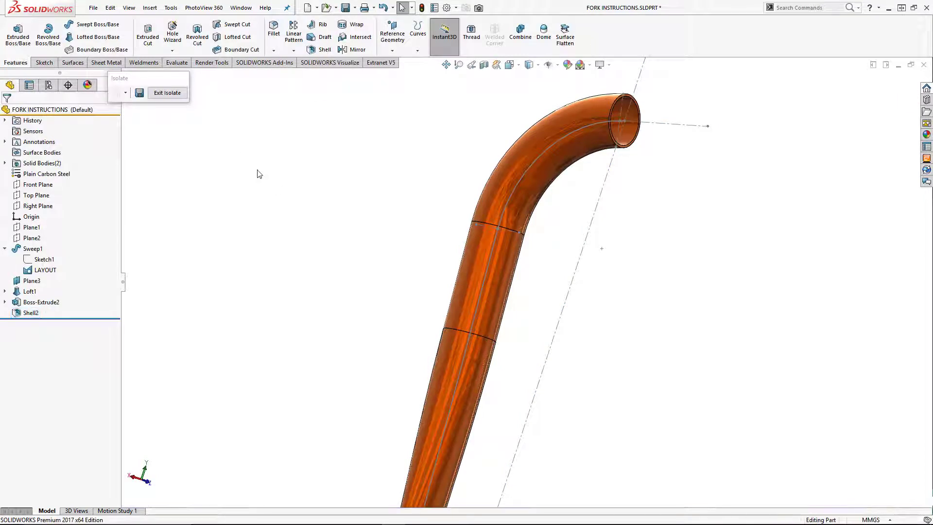
Step: End the leg's isolation and isolate the extruded fork-end body instead
{"action": "left_click", "coordinate": [167, 93]}
{"action": "scroll", "coordinate": [437, 233], "scroll_direction": "up", "scroll_amount": 3}
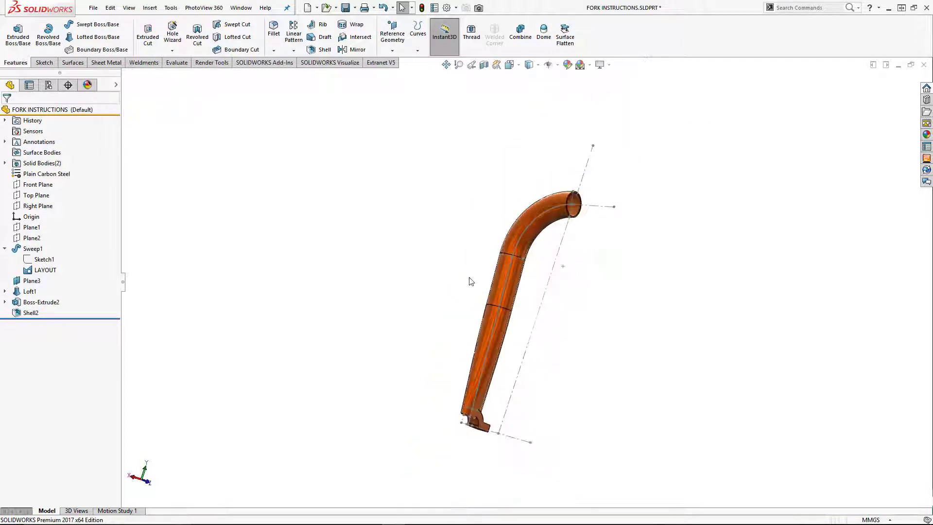
{"action": "scroll", "coordinate": [498, 346], "scroll_direction": "down", "scroll_amount": 3}
{"action": "middle_click_drag", "start_coordinate": [498, 345], "coordinate": [481, 354]}
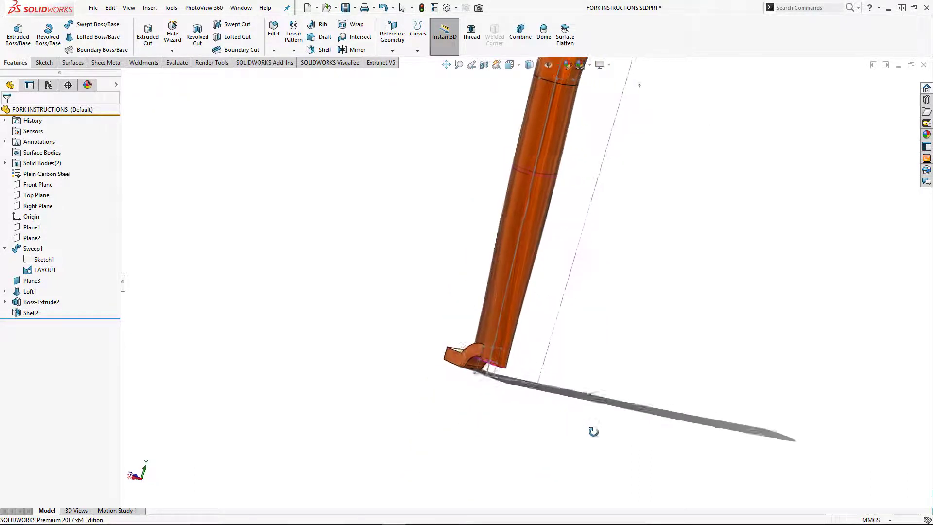
{"action": "scroll", "coordinate": [459, 348], "scroll_direction": "down", "scroll_amount": 2}
{"action": "right_click", "coordinate": [459, 348]}
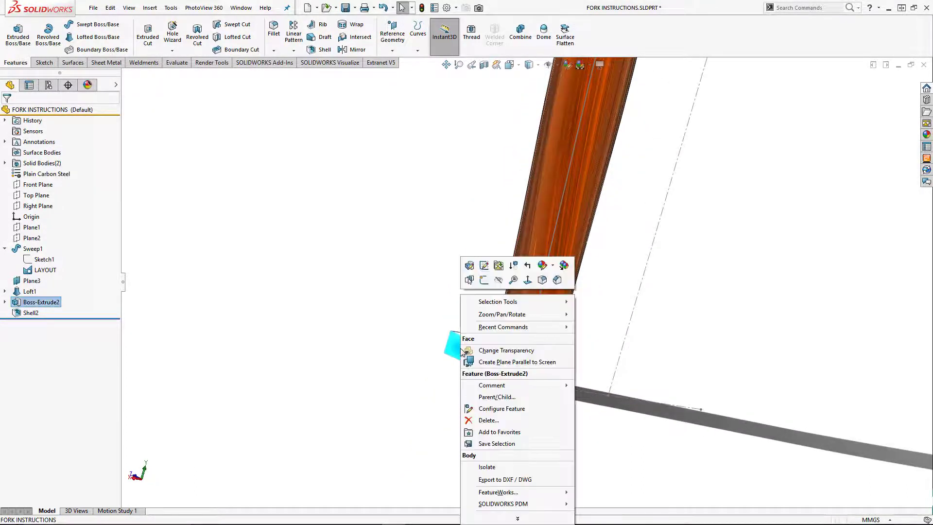
{"action": "left_click", "coordinate": [490, 470]}
{"action": "scroll", "coordinate": [444, 319], "scroll_direction": "down", "scroll_amount": 4}
{"action": "middle_click_drag", "start_coordinate": [443, 319], "coordinate": [443, 360]}
Step: Add a full round fillet across the fork-end body's flat outer end face, using its two side faces
{"action": "left_click", "coordinate": [278, 38]}
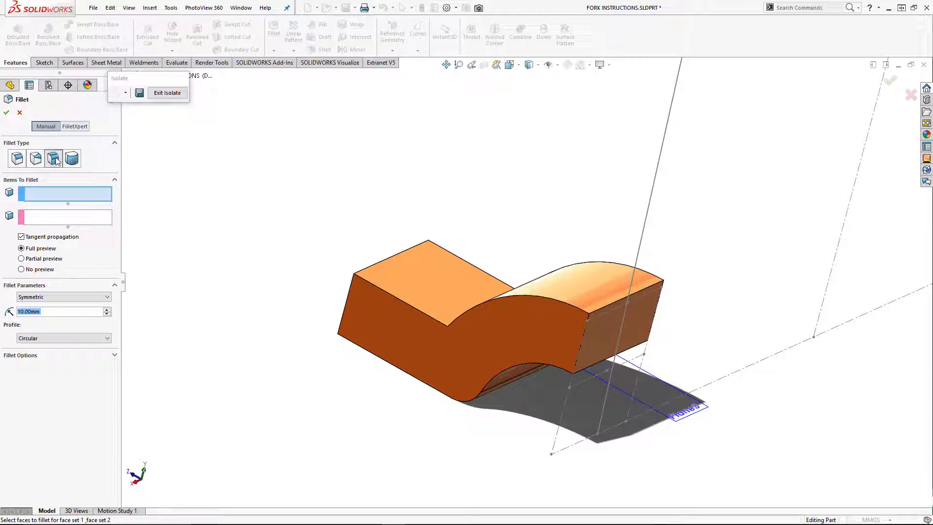
{"action": "left_click", "coordinate": [72, 160]}
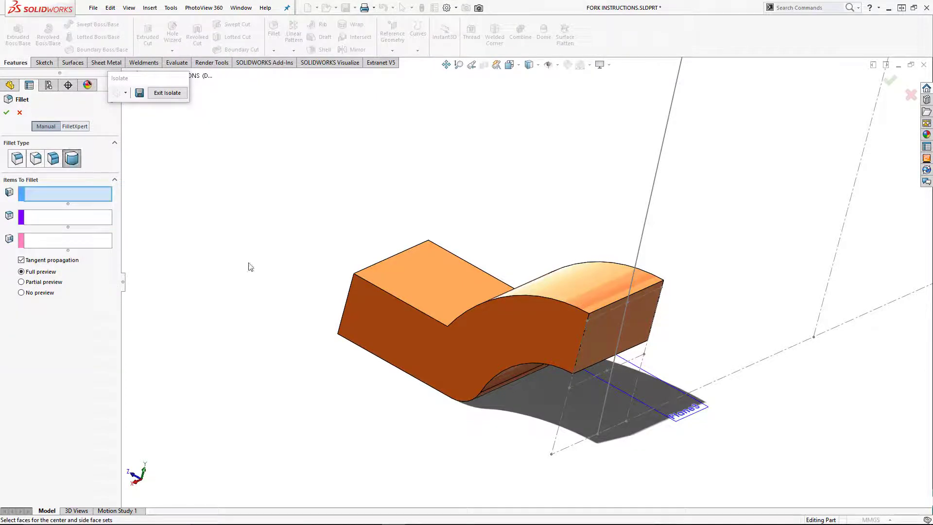
{"action": "left_click", "coordinate": [378, 325]}
{"action": "middle_click_drag", "start_coordinate": [327, 277], "coordinate": [285, 187]}
{"action": "left_click", "coordinate": [341, 284]}
{"action": "left_click", "coordinate": [285, 187]}
{"action": "key", "text": "Return"}
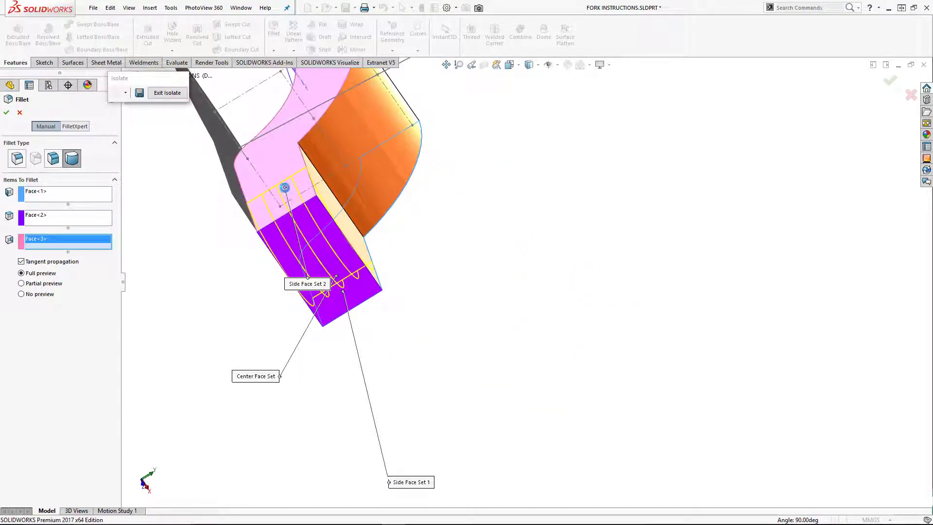
Step: Fillet the inner edge between the fork end's flat top and its arched surface with a 3 mm radius
{"action": "middle_click_drag", "start_coordinate": [372, 240], "coordinate": [279, 110]}
{"action": "left_click", "coordinate": [276, 36]}
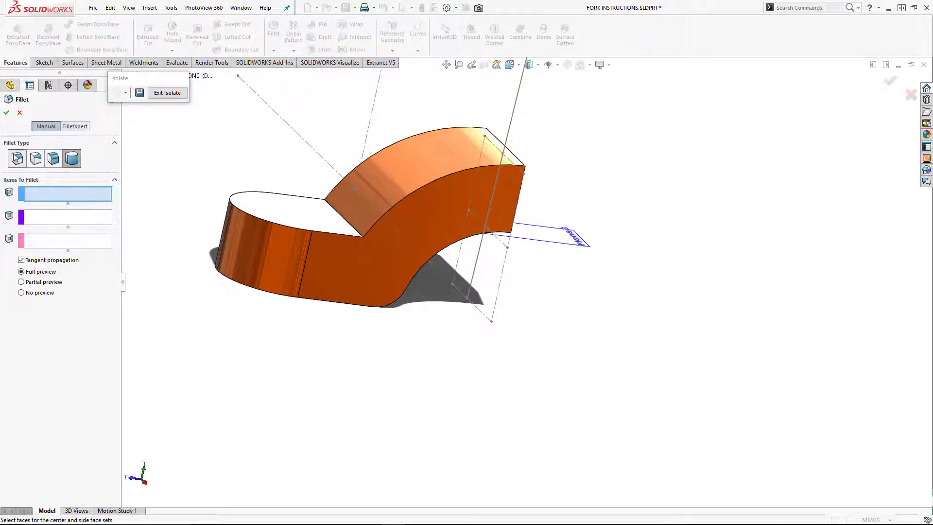
{"action": "left_click", "coordinate": [17, 156]}
{"action": "left_click", "coordinate": [341, 216]}
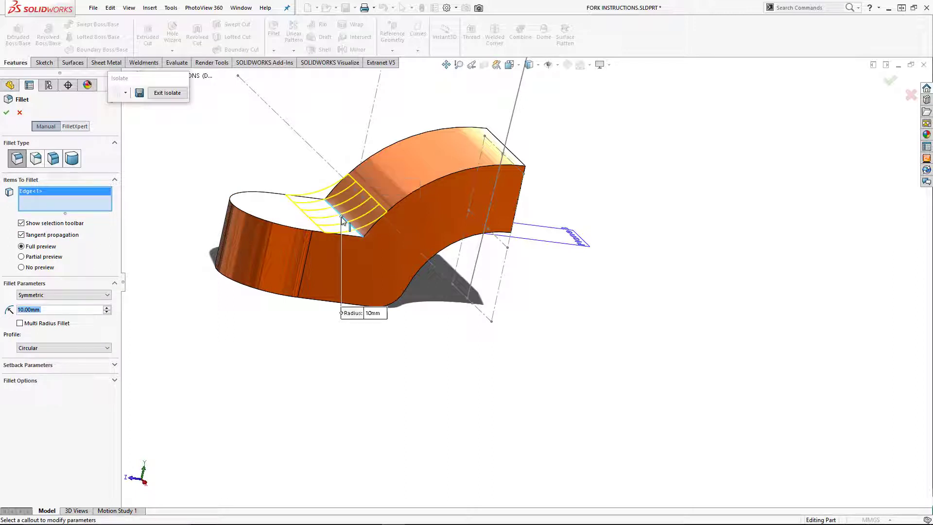
{"action": "type", "text": "2"}
{"action": "key", "text": "Return"}
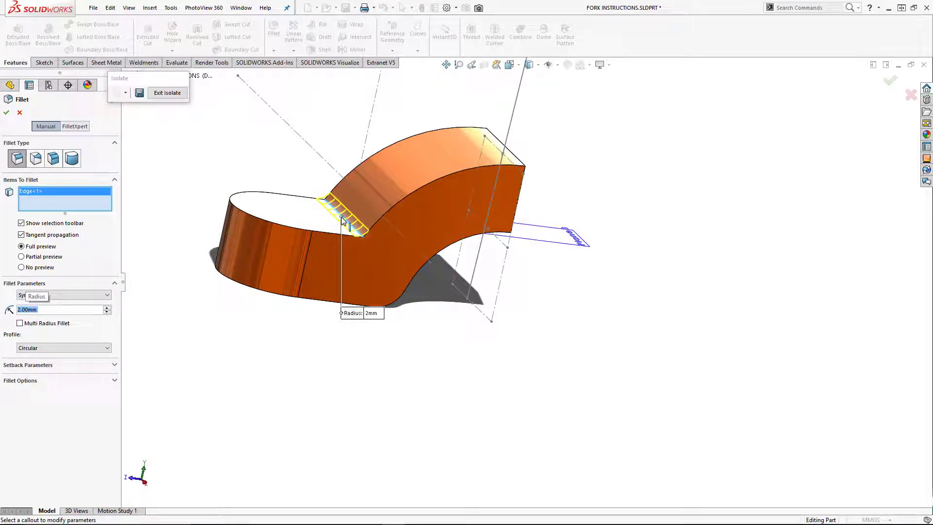
{"action": "type", "text": "3"}
{"action": "key", "text": "Return"}
{"action": "key", "text": "Return"}
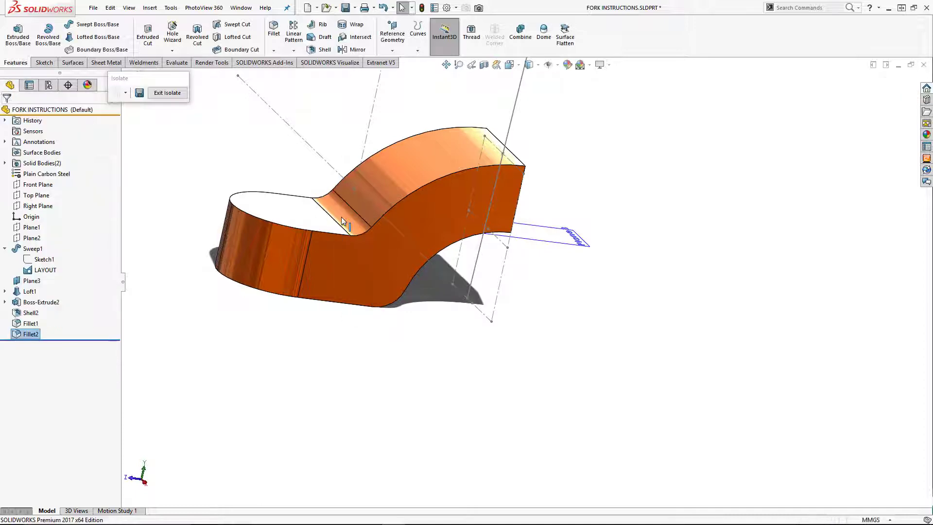
Step: Fillet the tangent chain of upper outer edges around the fork end with a 3 mm radius
{"action": "key", "text": "Return"}
{"action": "left_click", "coordinate": [332, 233]}
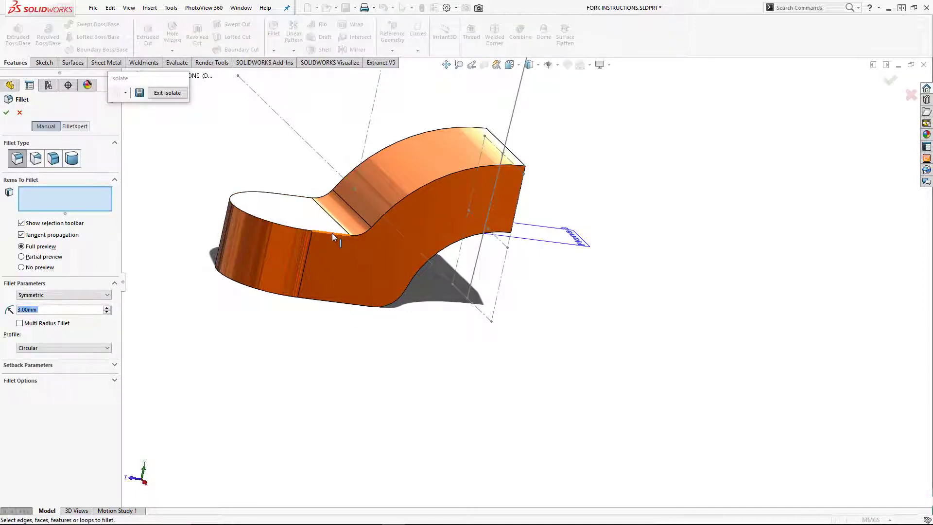
{"action": "key", "text": "Return"}
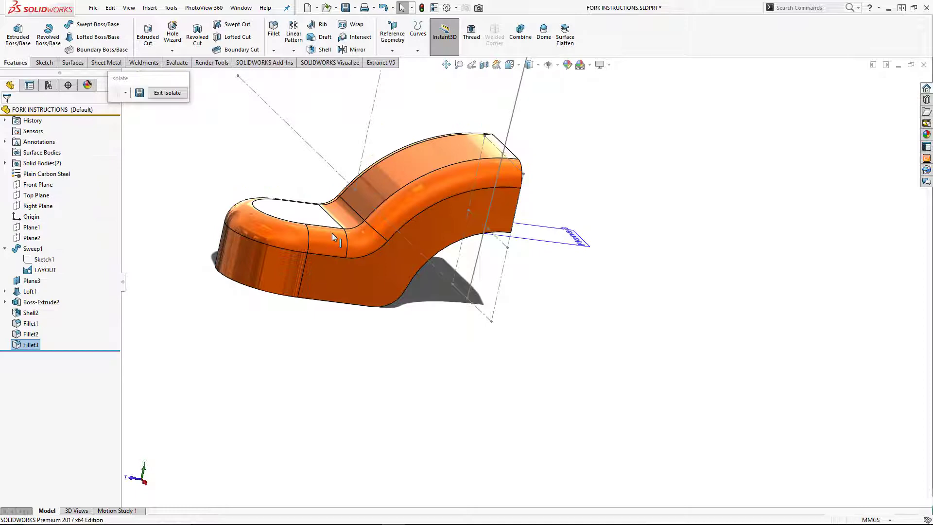
Step: Shell the fork-end body, removing its flat cut end face, the arched underside faces and the flat bottom face
{"action": "middle_click_drag", "start_coordinate": [332, 236], "coordinate": [270, 194]}
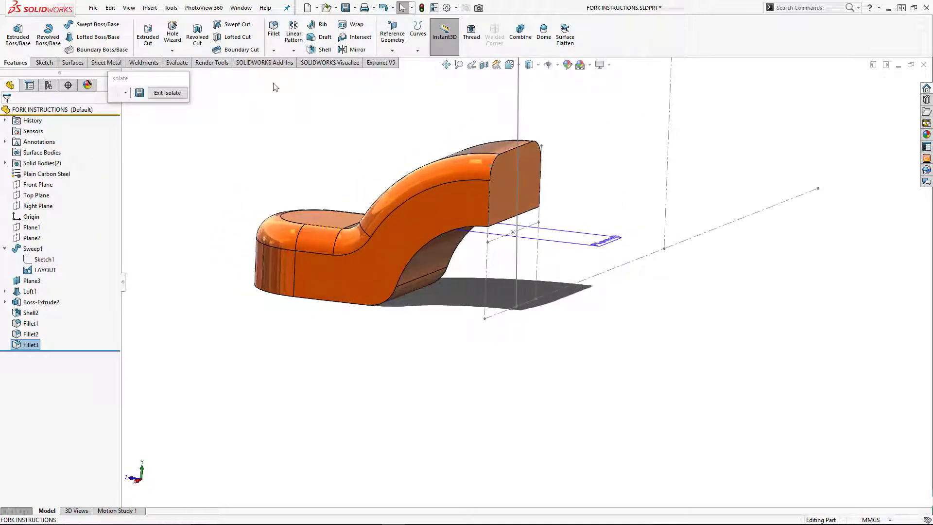
{"action": "left_click", "coordinate": [321, 50]}
{"action": "left_click", "coordinate": [497, 200]}
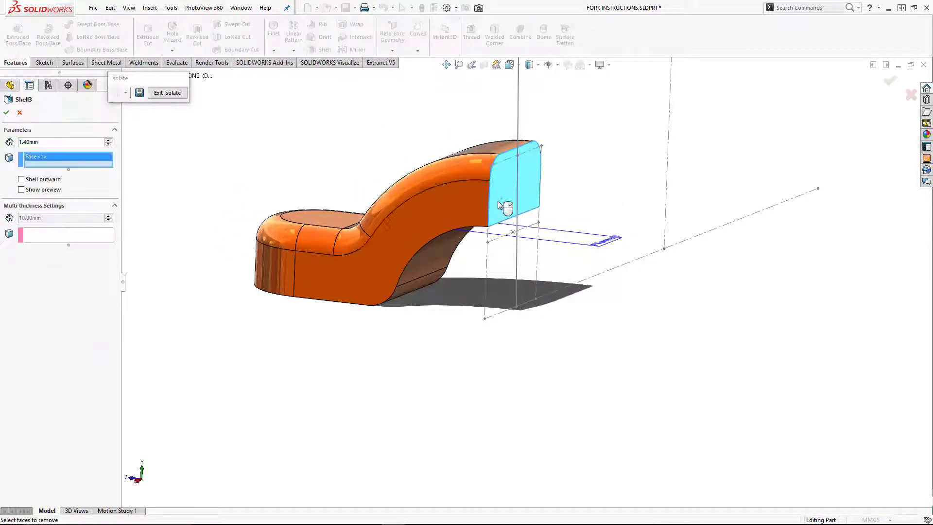
{"action": "middle_click_drag", "start_coordinate": [497, 200], "coordinate": [455, 267]}
{"action": "left_click", "coordinate": [450, 273]}
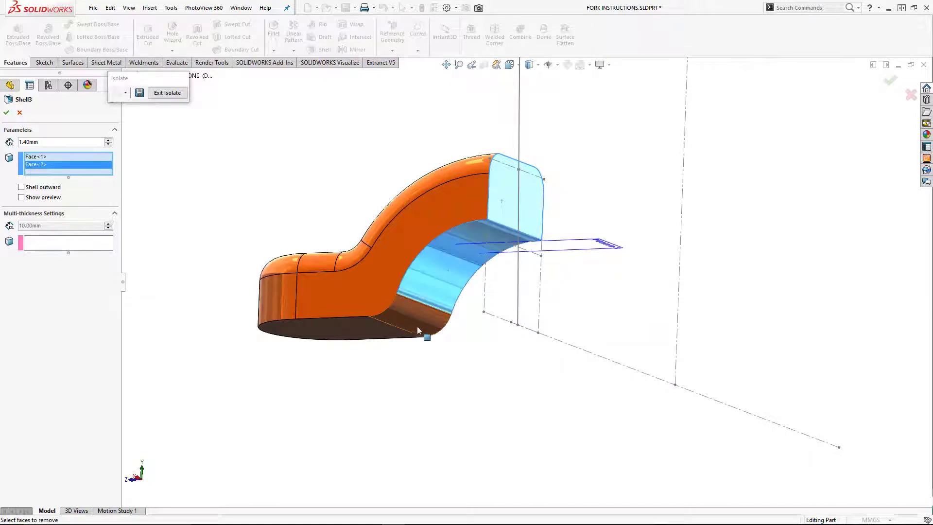
{"action": "left_click", "coordinate": [417, 326]}
{"action": "left_click", "coordinate": [370, 335]}
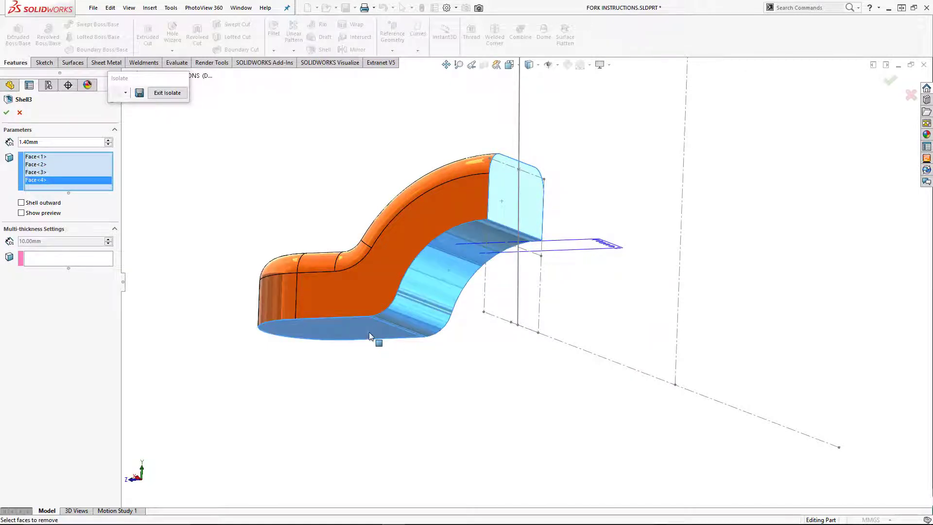
{"action": "left_click", "coordinate": [66, 144]}
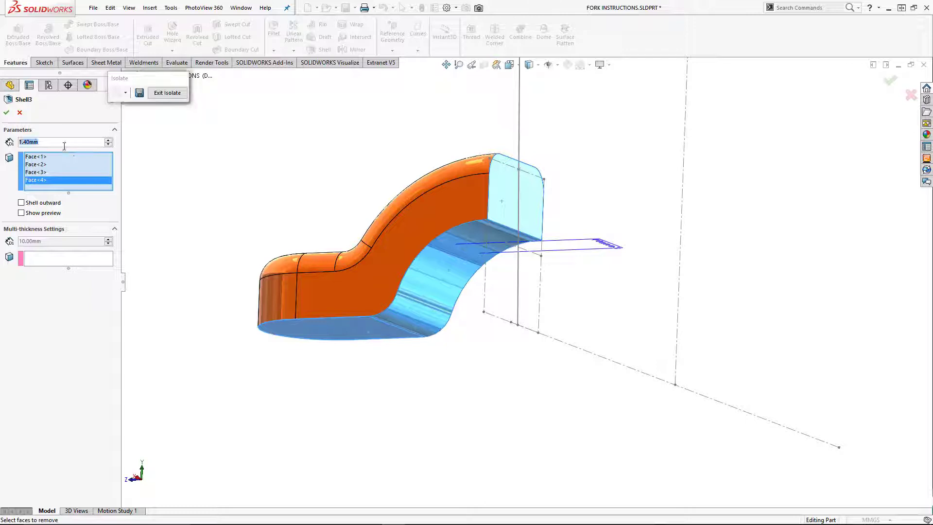
{"action": "key", "text": "Return"}
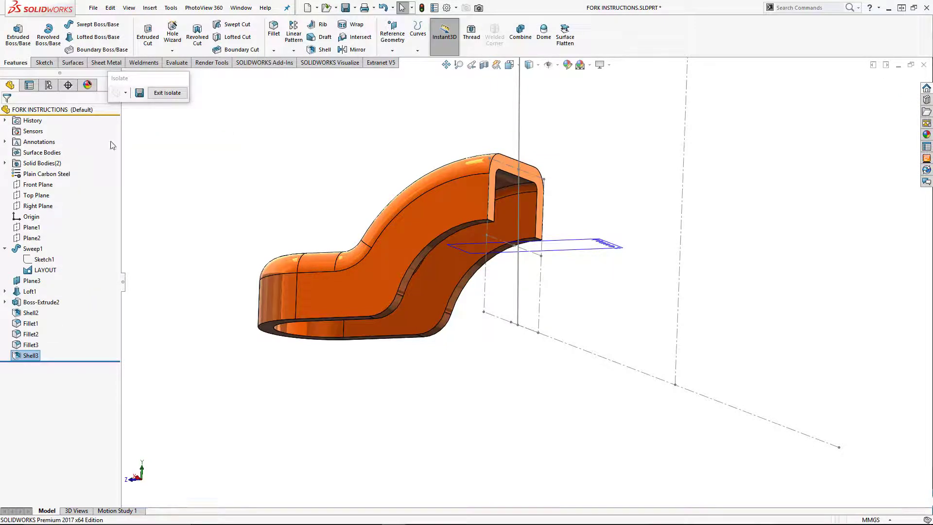
Step: Mirror the fork-end body about its U-shaped cut end face with solids merged, and end the isolation
{"action": "left_click", "coordinate": [493, 178]}
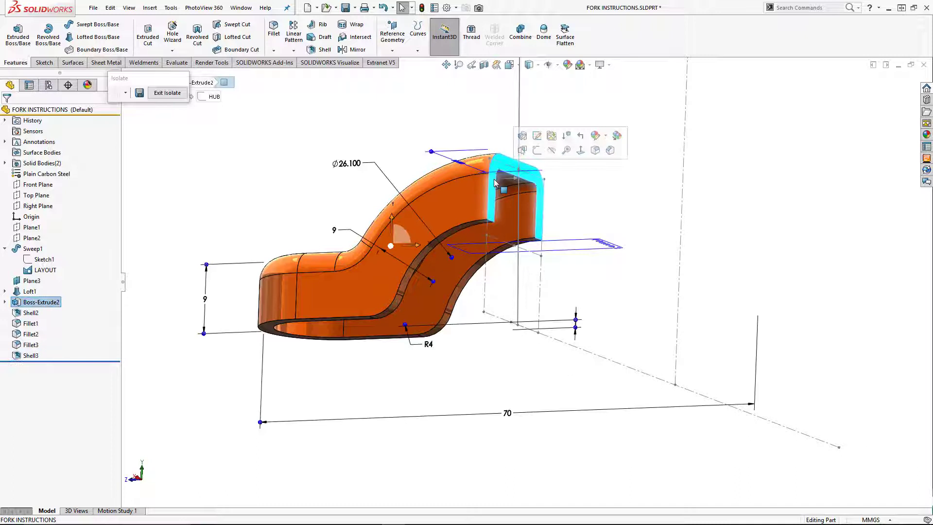
{"action": "left_click", "coordinate": [293, 50]}
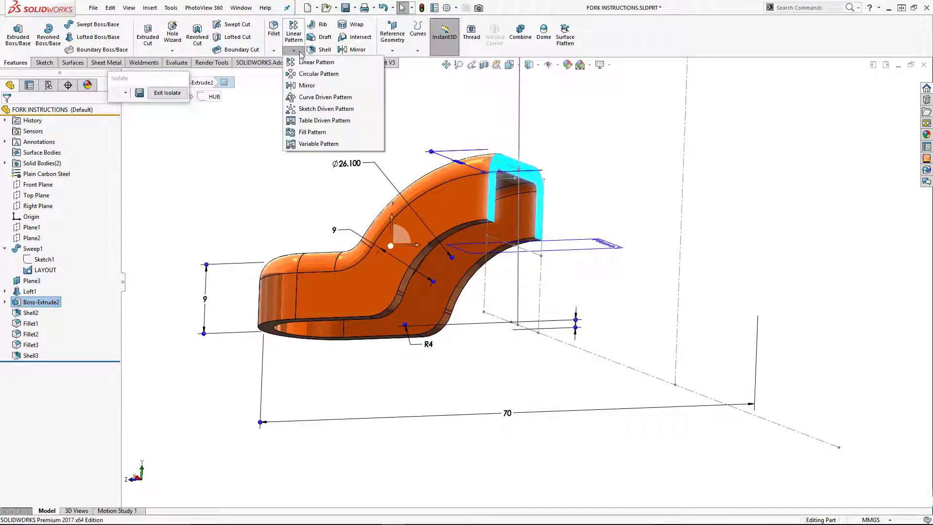
{"action": "left_click", "coordinate": [309, 96]}
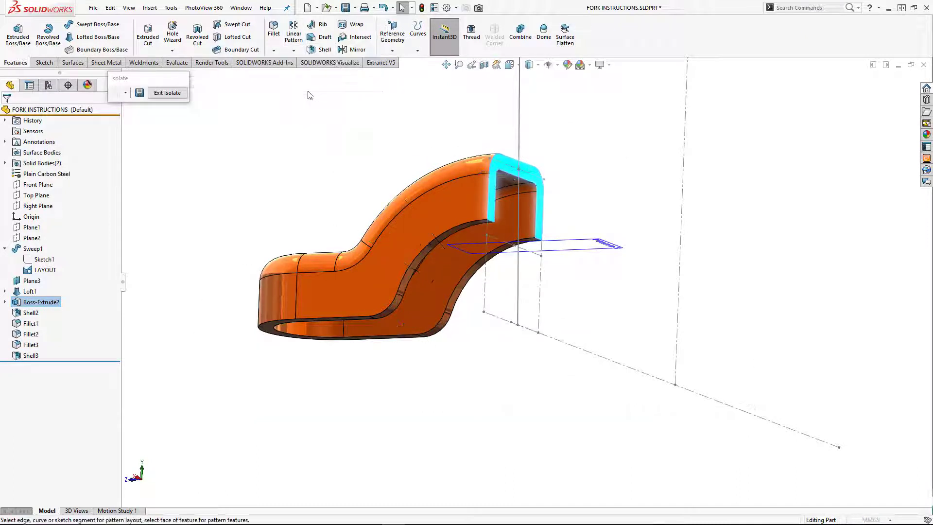
{"action": "left_click", "coordinate": [20, 113]}
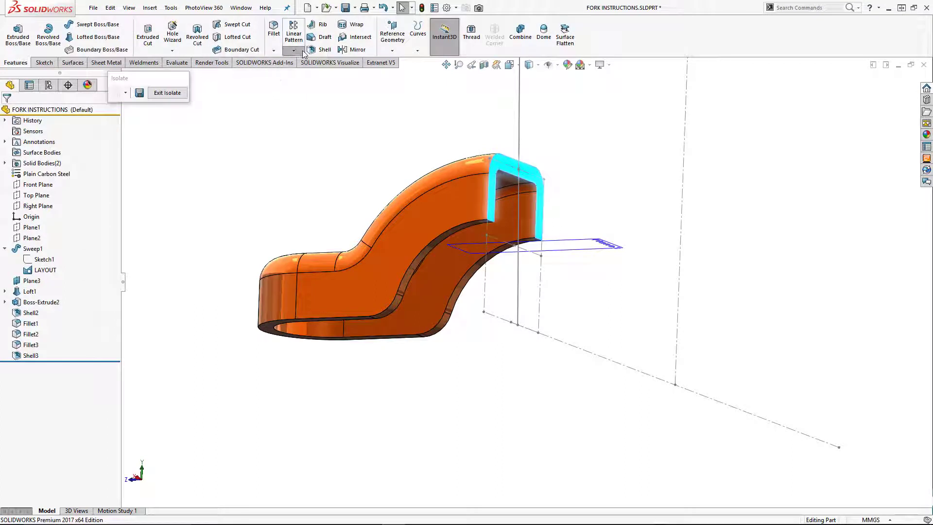
{"action": "left_click", "coordinate": [301, 51]}
{"action": "left_click", "coordinate": [311, 86]}
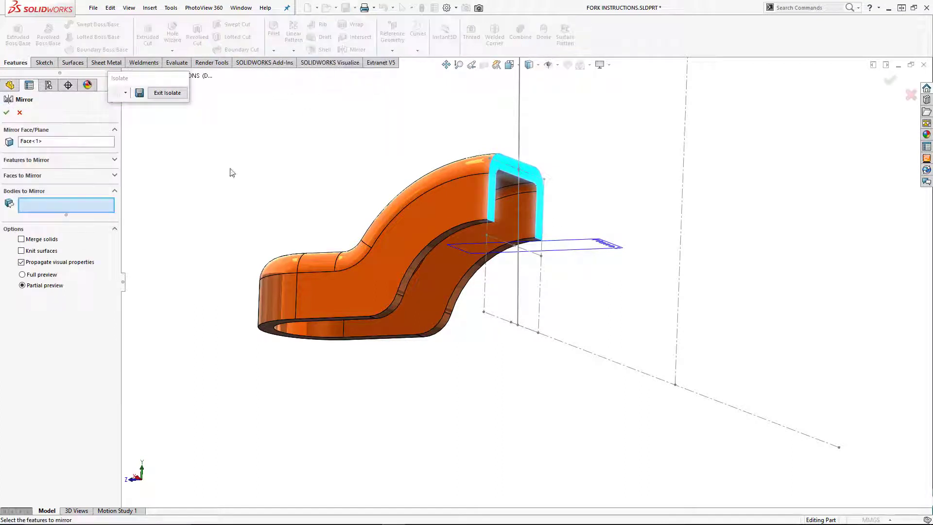
{"action": "left_click", "coordinate": [405, 240]}
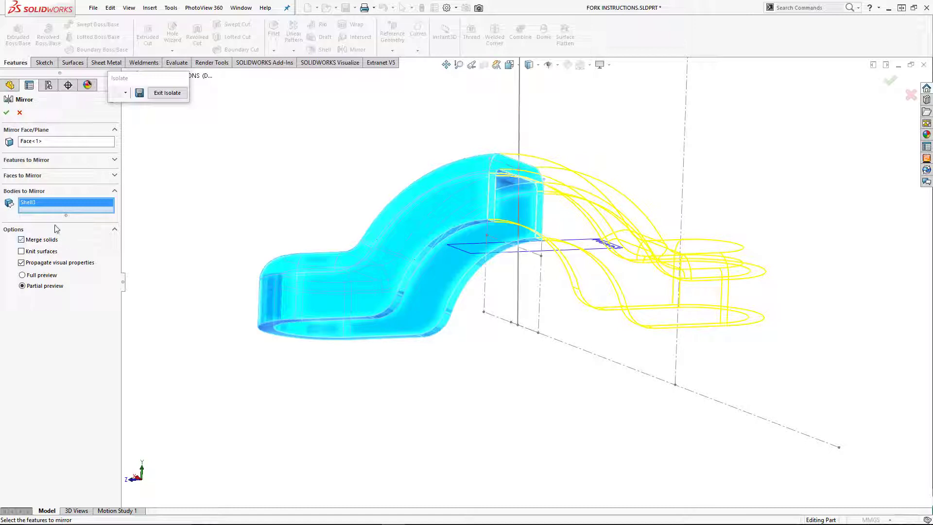
{"action": "left_click", "coordinate": [6, 112]}
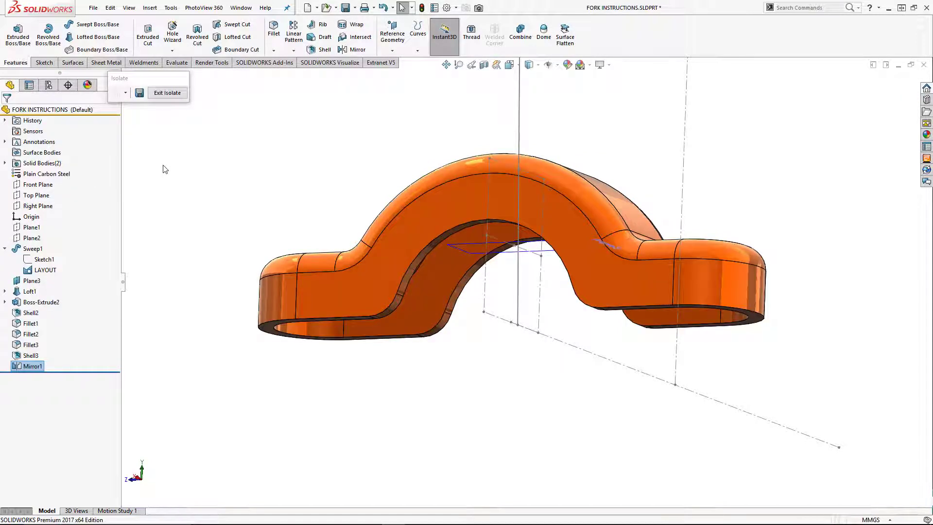
{"action": "left_click", "coordinate": [249, 161]}
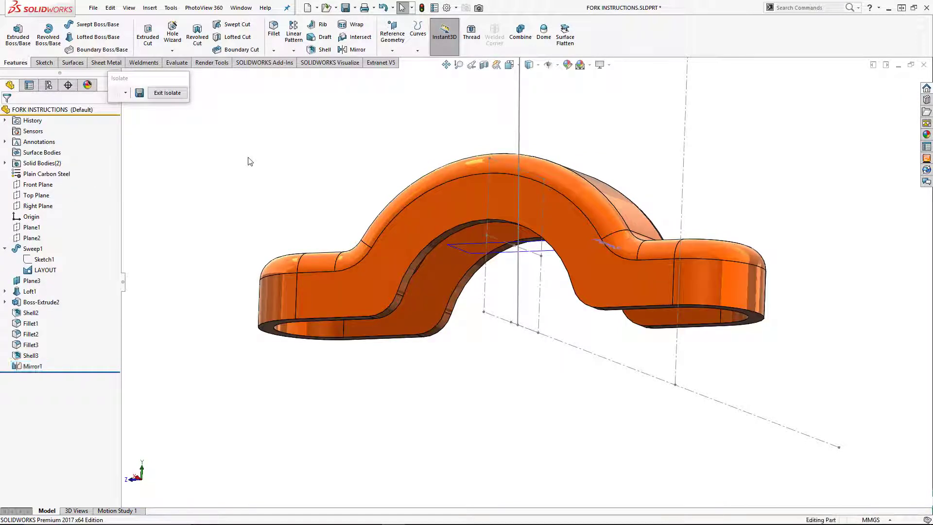
{"action": "left_click", "coordinate": [167, 93]}
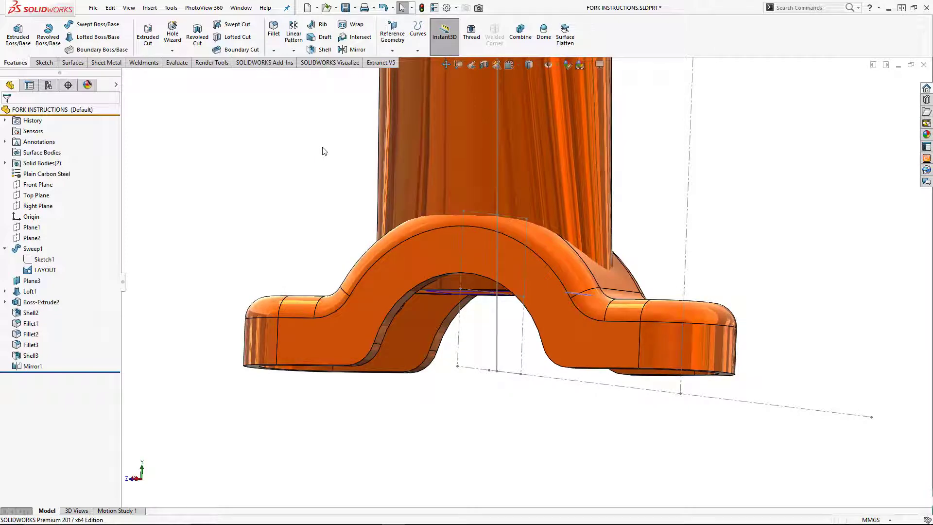
Step: Knit a surface from the fork end's arched top face and the two rounded fillet faces along its sides
{"action": "mouse_move", "coordinate": [414, 254]}
{"action": "middle_mouse_down"}
{"action": "mouse_move", "coordinate": [433, 194]}
{"action": "mouse_move", "coordinate": [431, 145]}
{"action": "mouse_move", "coordinate": [418, 194]}
{"action": "mouse_move", "coordinate": [377, 246]}
{"action": "mouse_move", "coordinate": [429, 248]}
{"action": "mouse_move", "coordinate": [415, 247]}
{"action": "middle_mouse_up"}
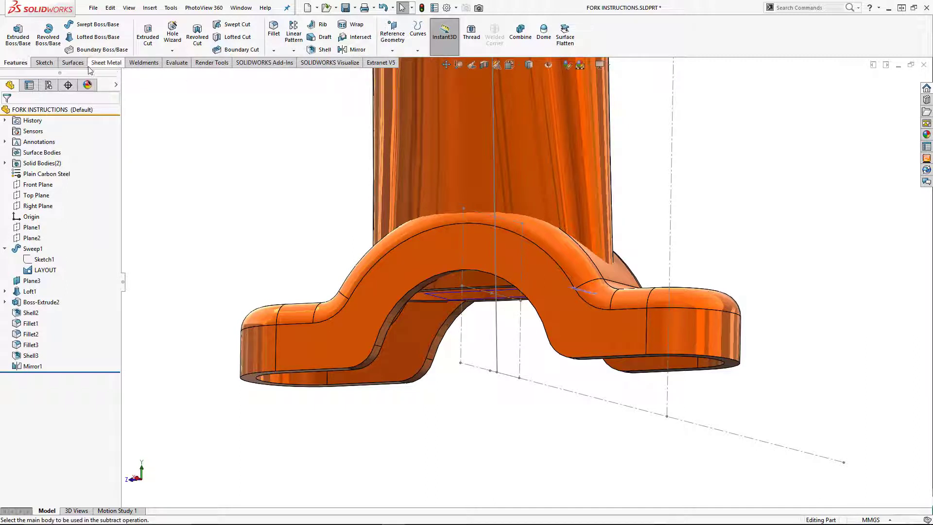
{"action": "left_click", "coordinate": [73, 62]}
{"action": "left_click", "coordinate": [412, 35]}
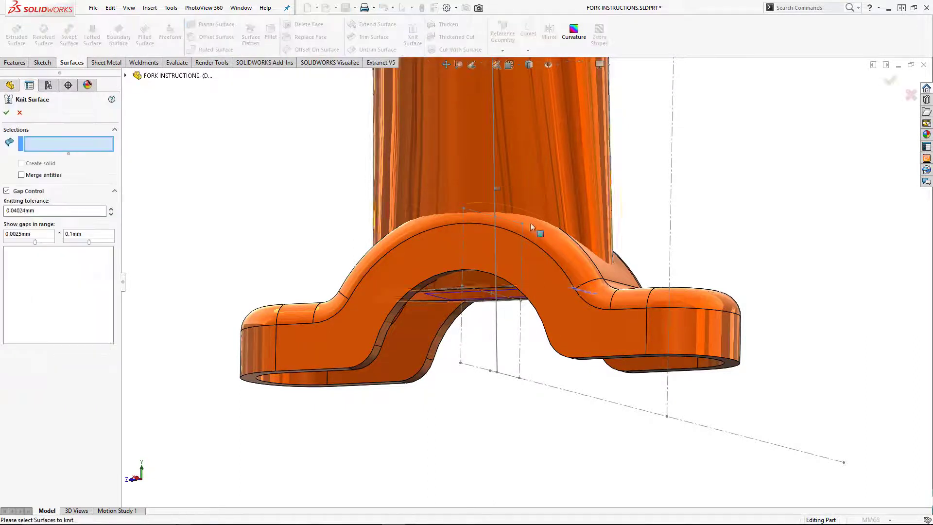
{"action": "left_click", "coordinate": [598, 266]}
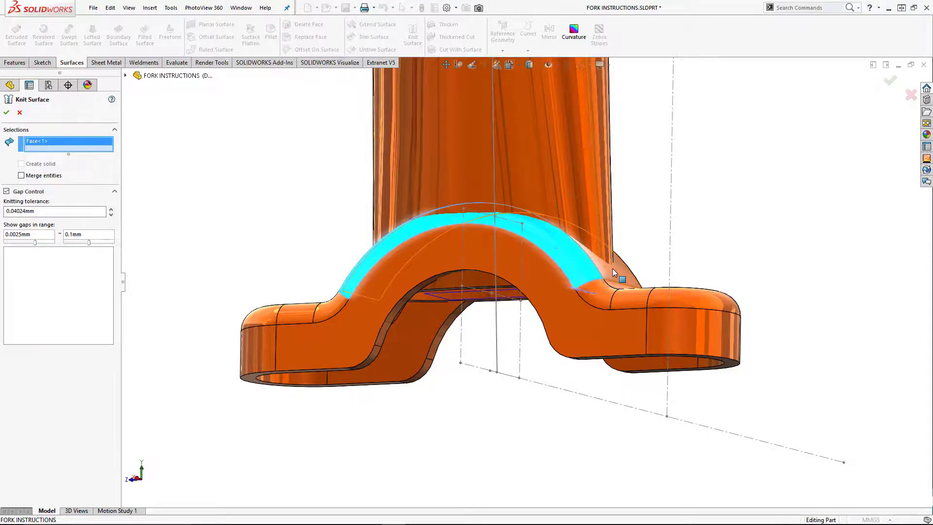
{"action": "left_click", "coordinate": [613, 273]}
{"action": "middle_click_drag", "start_coordinate": [613, 273], "coordinate": [654, 255]}
{"action": "left_click", "coordinate": [654, 255]}
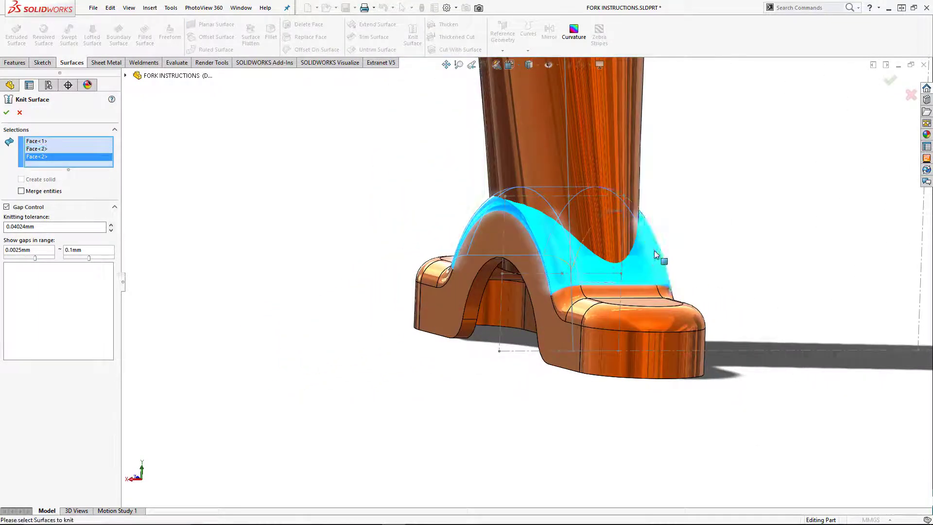
{"action": "key", "text": "Return"}
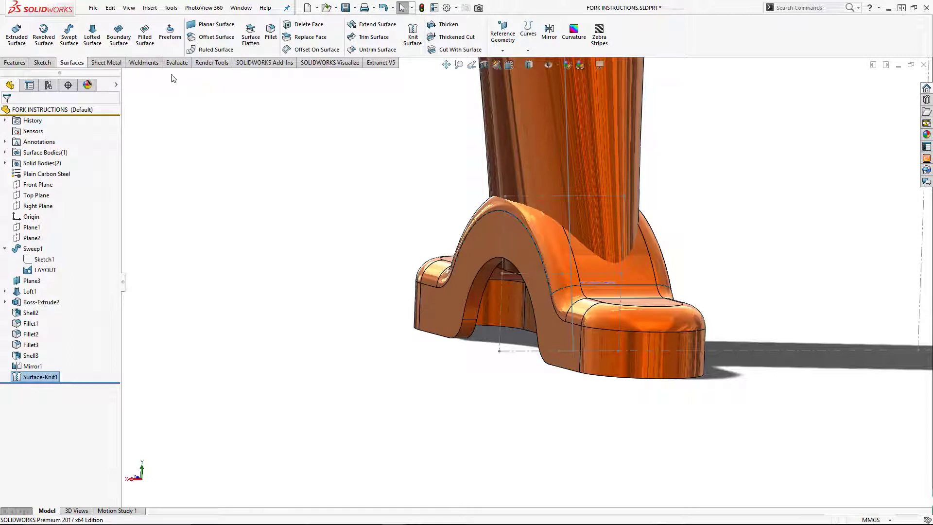
Step: Cut only the leg body with the knitted arch surface, turning off automatic body selection
{"action": "left_click", "coordinate": [148, 9]}
{"action": "mouse_move", "coordinate": [203, 34]}
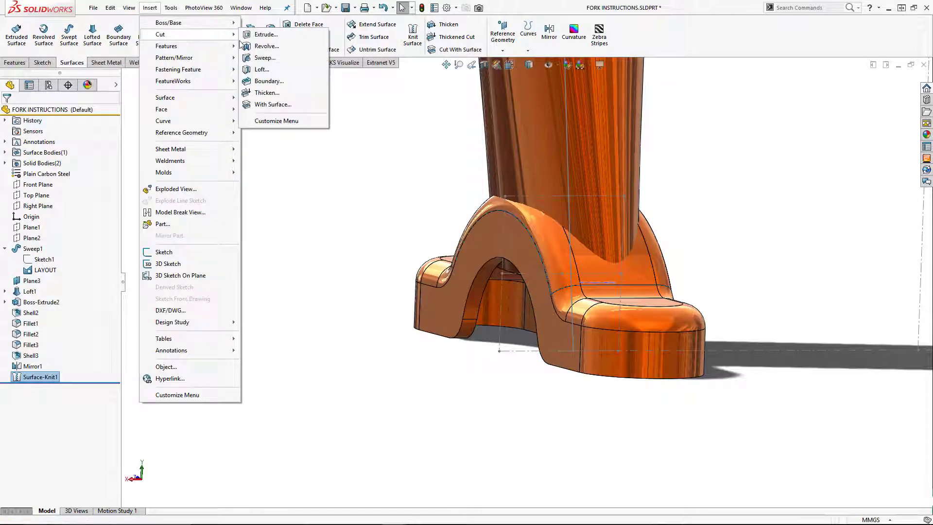
{"action": "left_click", "coordinate": [279, 103]}
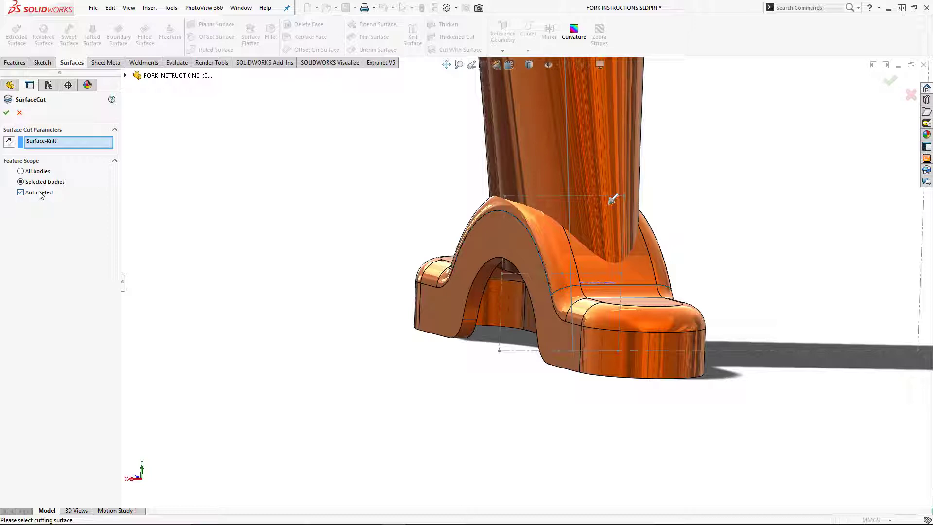
{"action": "left_click", "coordinate": [21, 192]}
{"action": "left_click", "coordinate": [540, 171]}
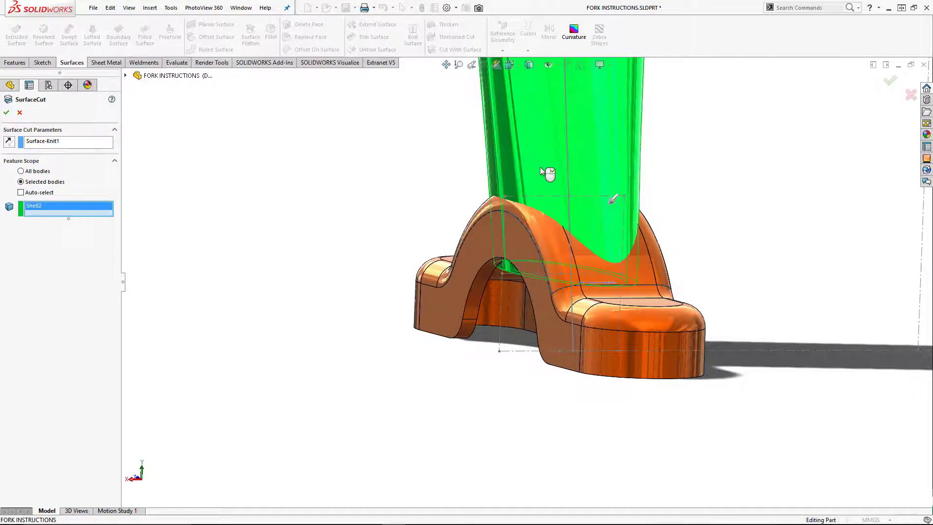
{"action": "right_click", "coordinate": [540, 171]}
Step: Combine the trimmed leg and the mirrored fork-end body into one solid with the Add operation
{"action": "middle_click_drag", "start_coordinate": [471, 191], "coordinate": [491, 199]}
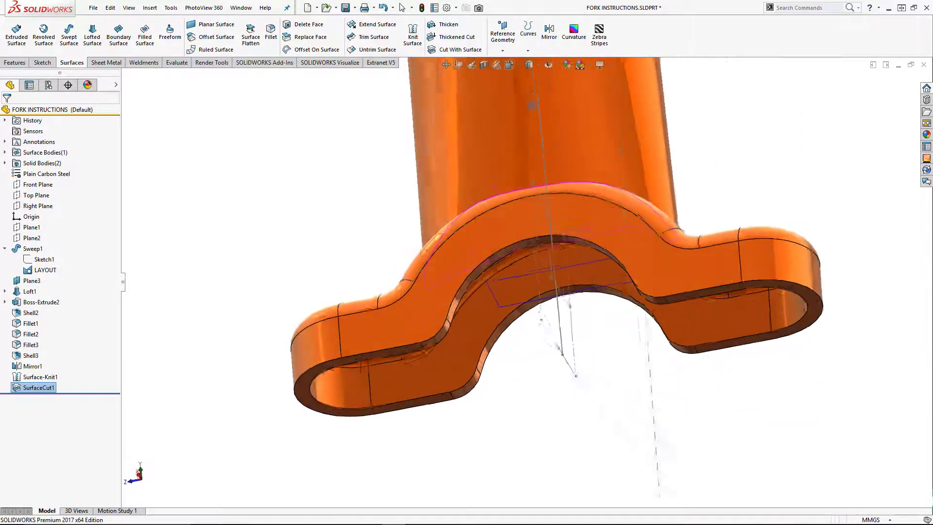
{"action": "middle_click_drag", "start_coordinate": [532, 105], "coordinate": [526, 194]}
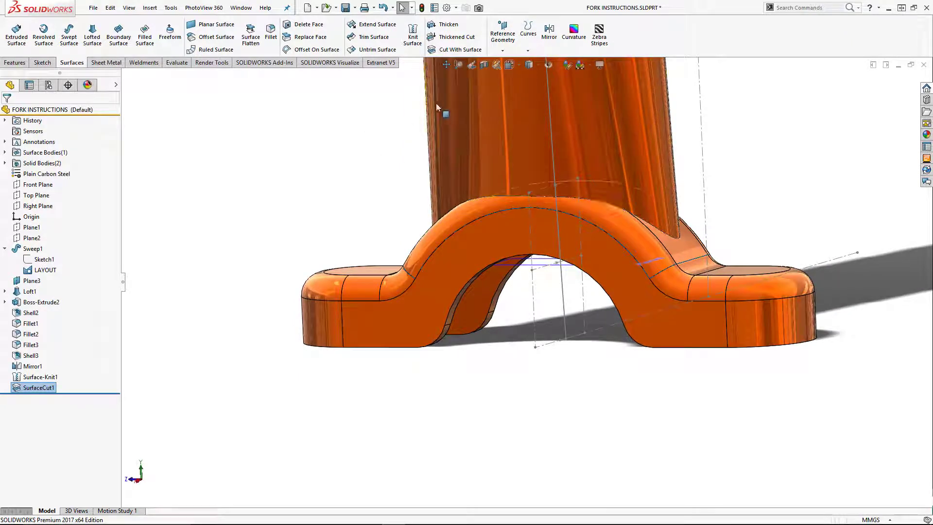
{"action": "left_click", "coordinate": [15, 62]}
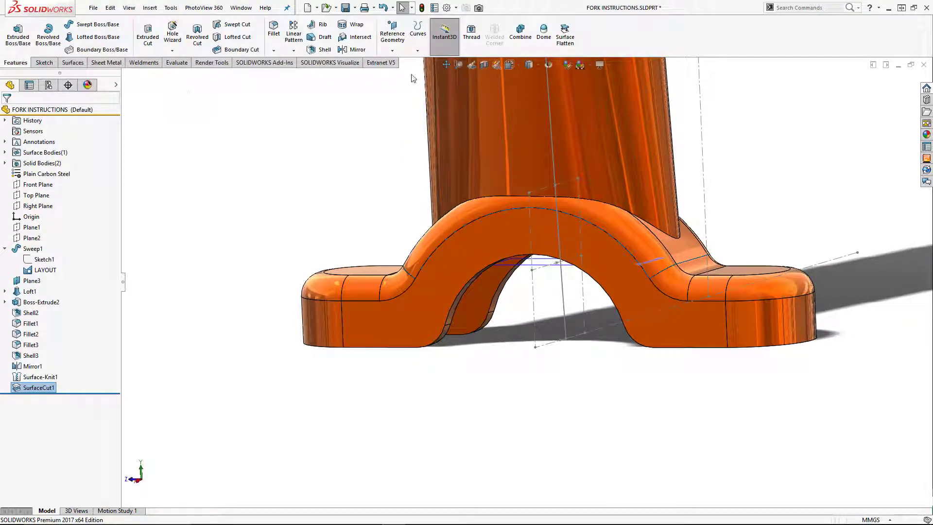
{"action": "left_click", "coordinate": [520, 33]}
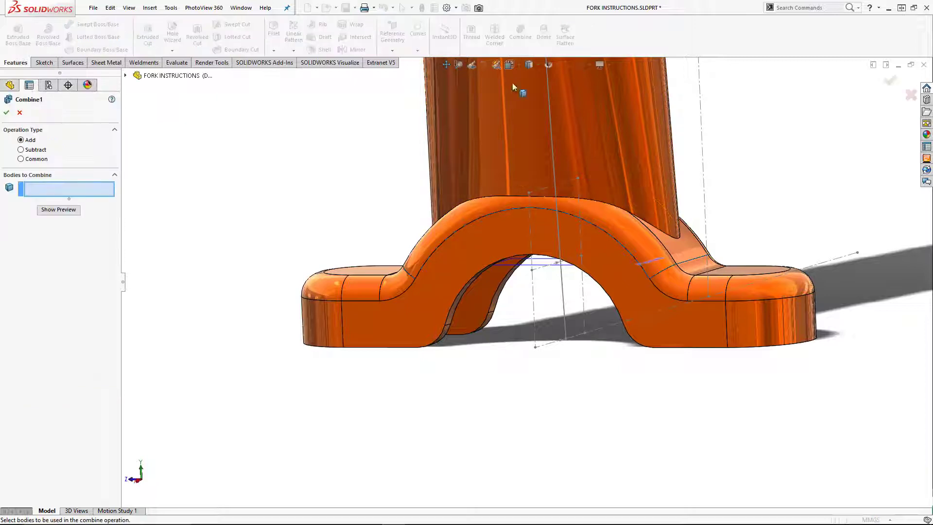
{"action": "left_click", "coordinate": [479, 156]}
{"action": "left_click", "coordinate": [453, 212]}
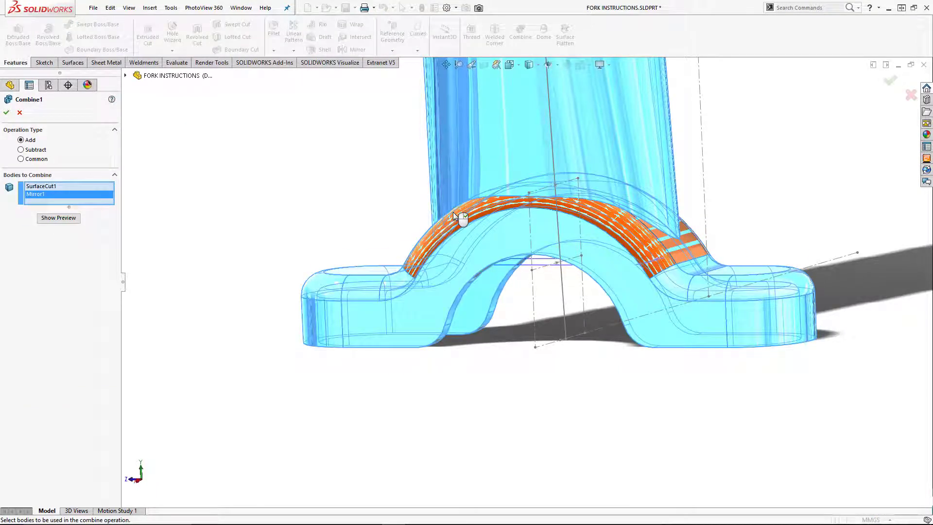
{"action": "right_click", "coordinate": [453, 212]}
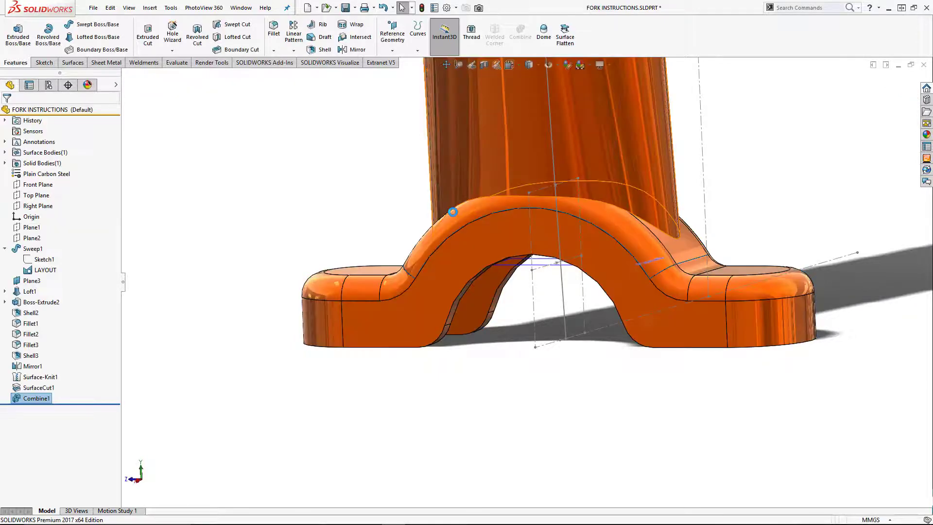
Step: Fillet the edge where the leg meets the fork end's arched top with a 5 mm radius
{"action": "left_click", "coordinate": [273, 30]}
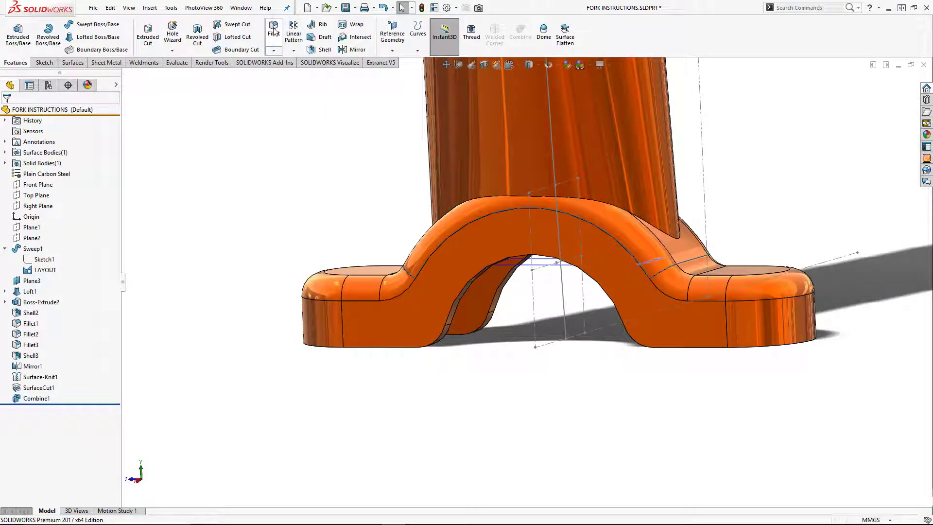
{"action": "left_click", "coordinate": [647, 226]}
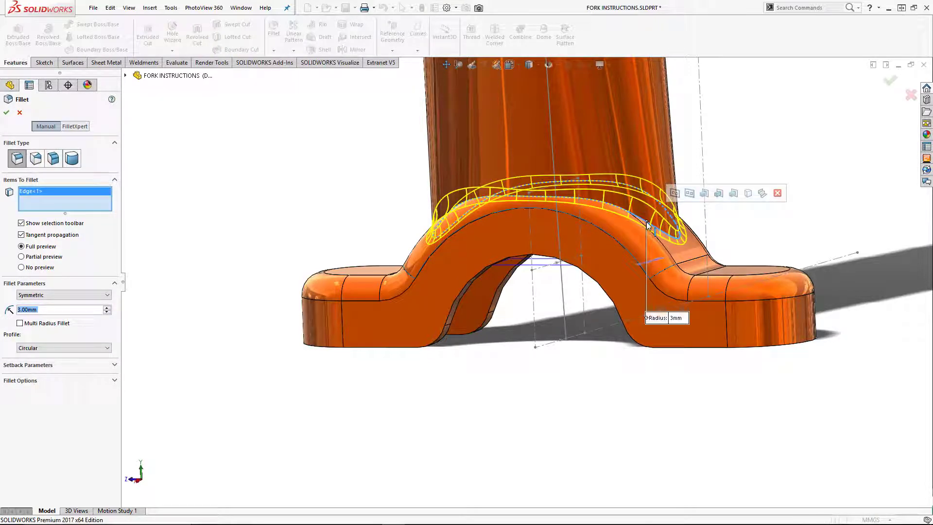
{"action": "type", "text": "5"}
{"action": "key", "text": "Return"}
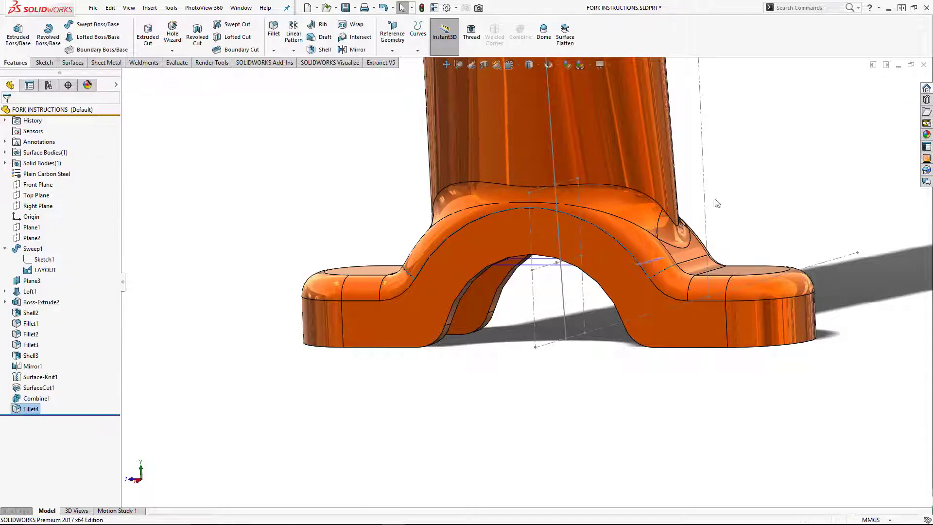
Step: Hide the LAYOUT sketch that runs along the fork leg
{"action": "scroll", "coordinate": [643, 208], "scroll_direction": "up", "scroll_amount": 10}
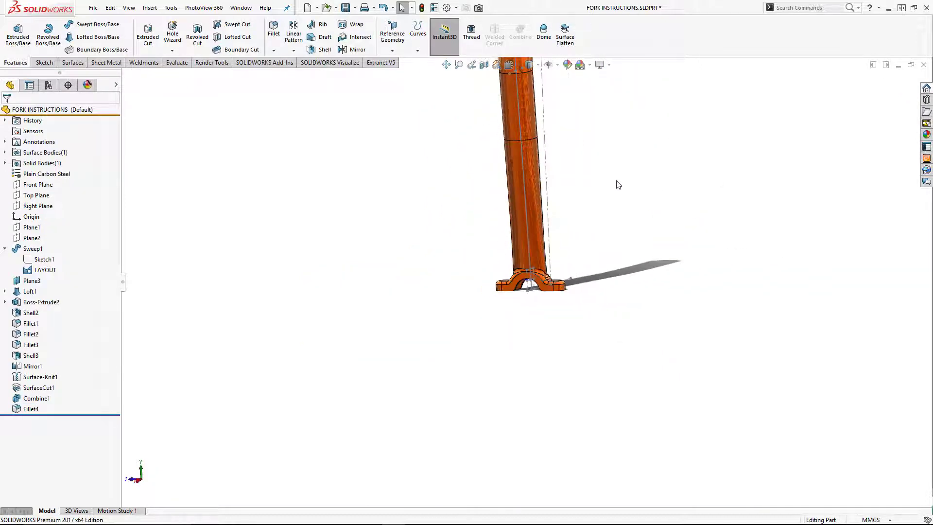
{"action": "middle_click_drag", "start_coordinate": [587, 163], "coordinate": [515, 175]}
{"action": "scroll", "coordinate": [515, 176], "scroll_direction": "down", "scroll_amount": 2}
{"action": "scroll", "coordinate": [516, 176], "scroll_direction": "down", "scroll_amount": 2}
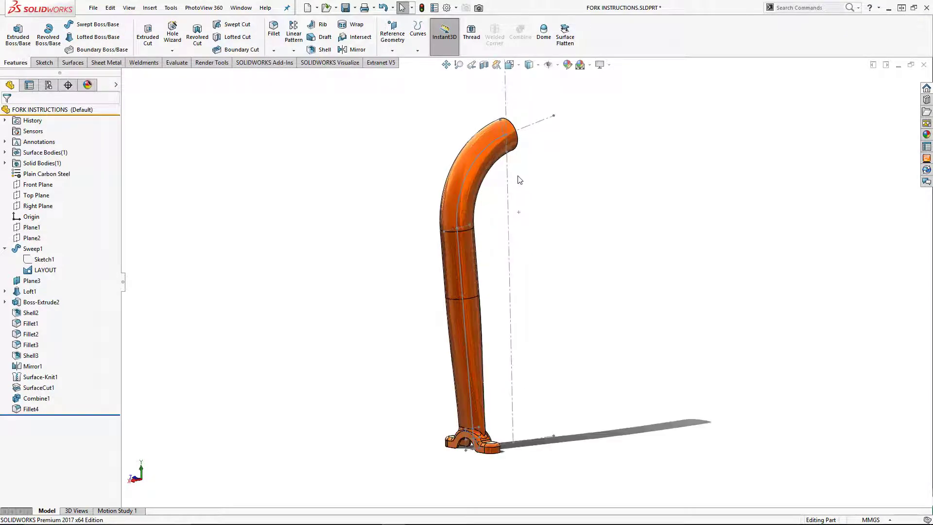
{"action": "left_click", "coordinate": [485, 148]}
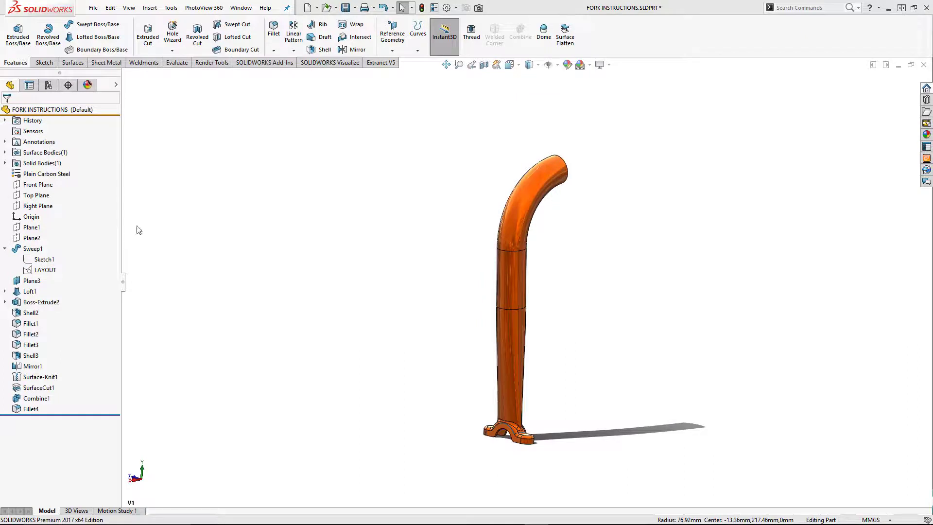
Step: Start a sketch on the Front Plane and draw a vertical construction centreline about 410 mm long upward from the origin
{"action": "left_click", "coordinate": [38, 189]}
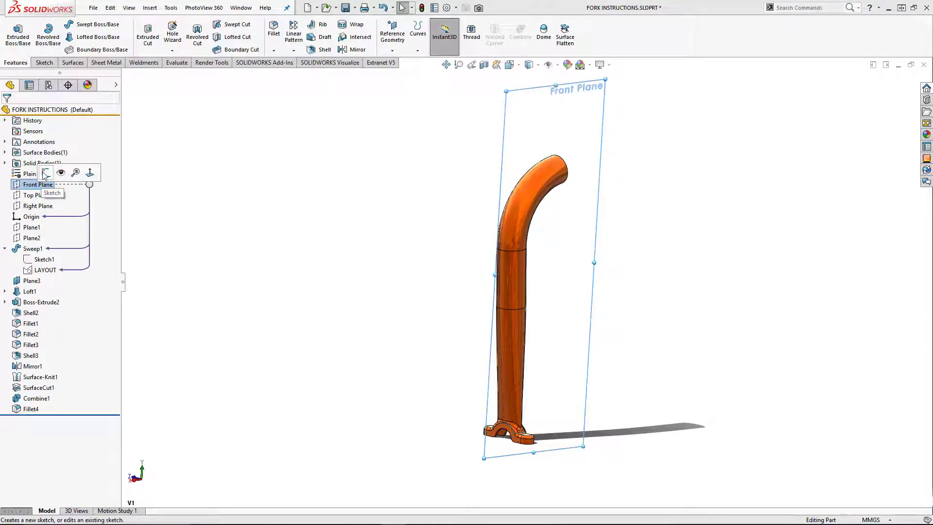
{"action": "left_click", "coordinate": [49, 172]}
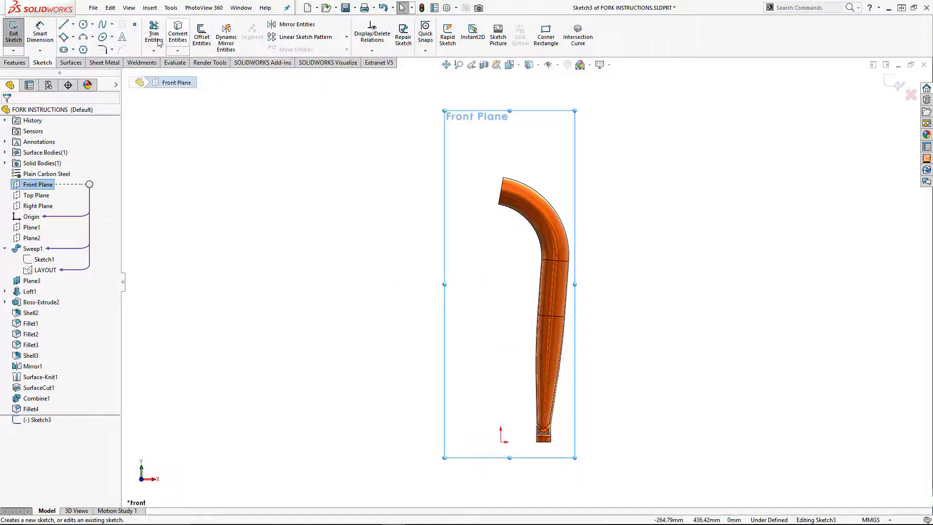
{"action": "left_click", "coordinate": [73, 24]}
{"action": "left_click", "coordinate": [79, 37]}
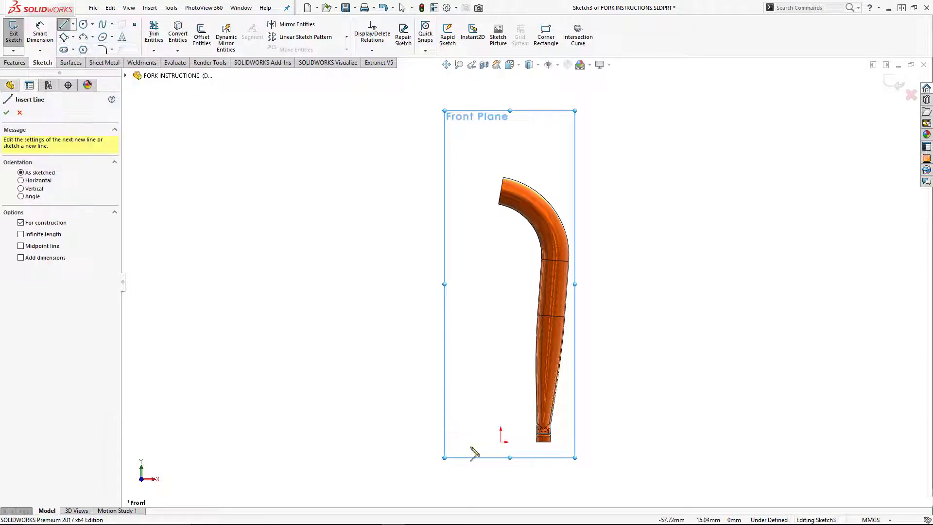
{"action": "left_click", "coordinate": [501, 442]}
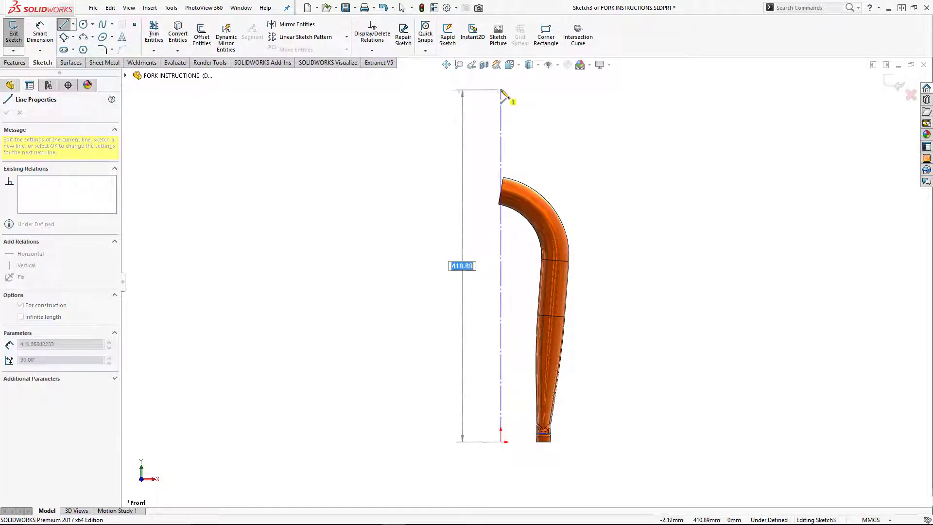
{"action": "left_click", "coordinate": [501, 87]}
{"action": "key", "text": "Escape"}
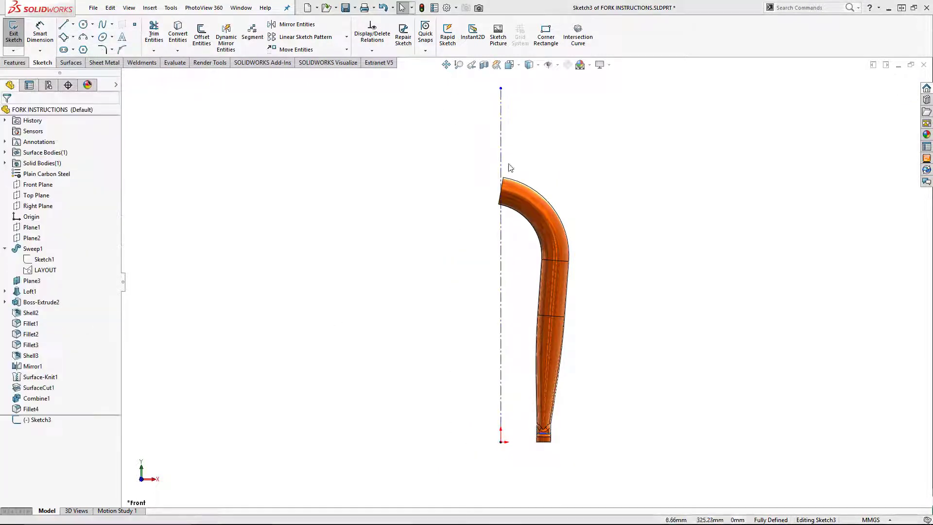
Step: Sketch an open stepped profile of two vertical lines joined by a short horizontal line beside the upper centreline, narrower at its top
{"action": "left_click", "coordinate": [65, 26]}
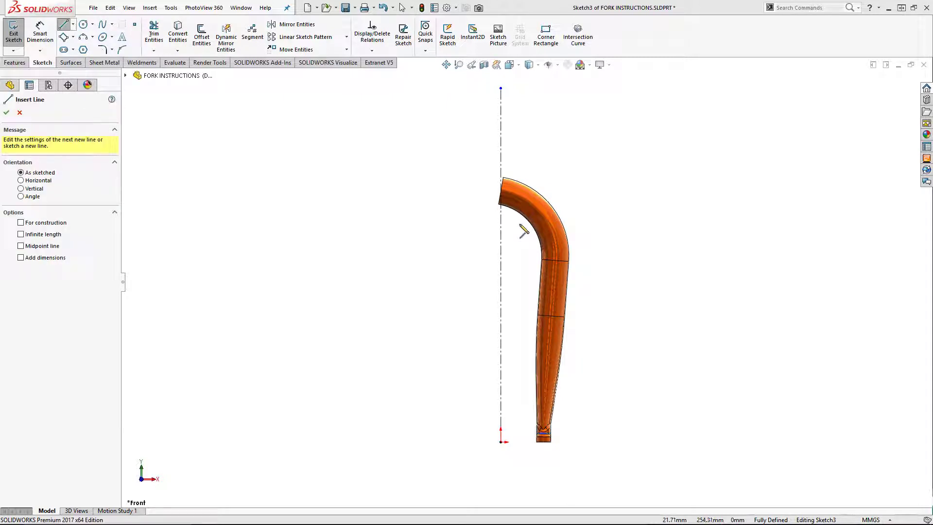
{"action": "left_click_drag", "start_coordinate": [515, 218], "coordinate": [511, 97]}
{"action": "key", "text": "Escape"}
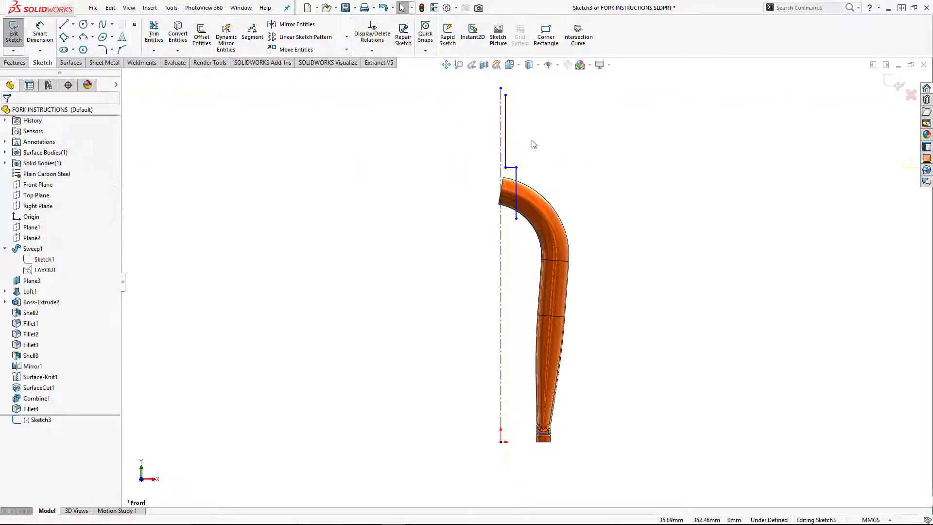
Step: Dimension the profile's lower vertical line as a 35 mm doubled distance across the centreline
{"action": "scroll", "coordinate": [534, 126], "scroll_direction": "down", "scroll_amount": 2}
{"action": "left_click", "coordinate": [40, 34]}
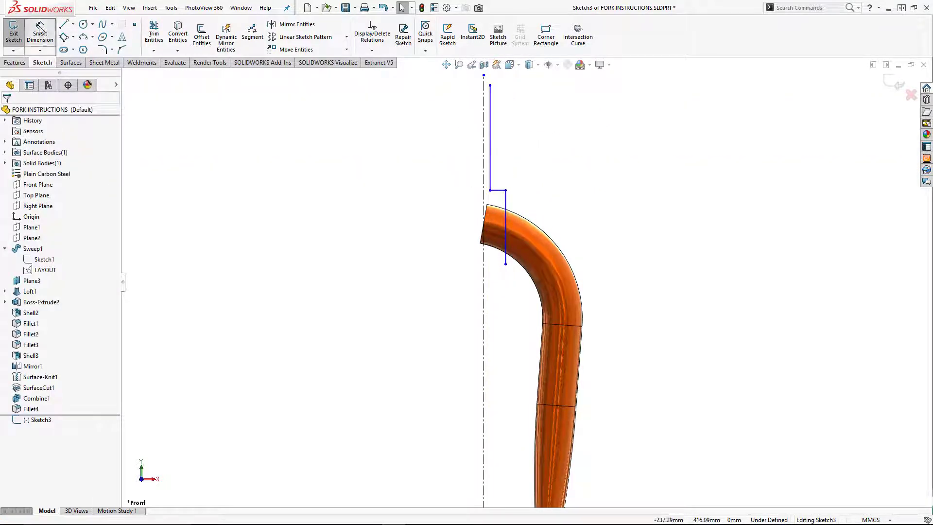
{"action": "left_click", "coordinate": [505, 253]}
{"action": "left_click", "coordinate": [483, 262]}
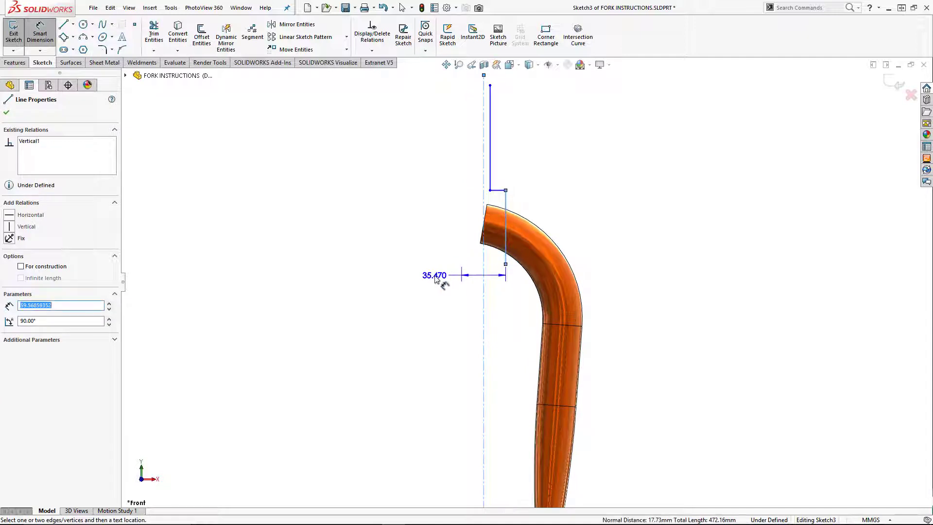
{"action": "left_click", "coordinate": [434, 275]}
{"action": "type", "text": "35"}
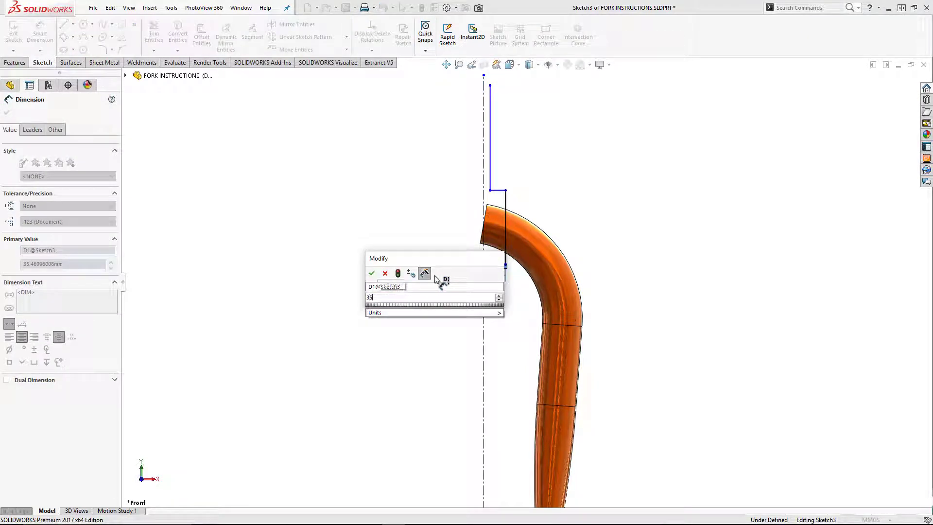
{"action": "key", "text": "Return"}
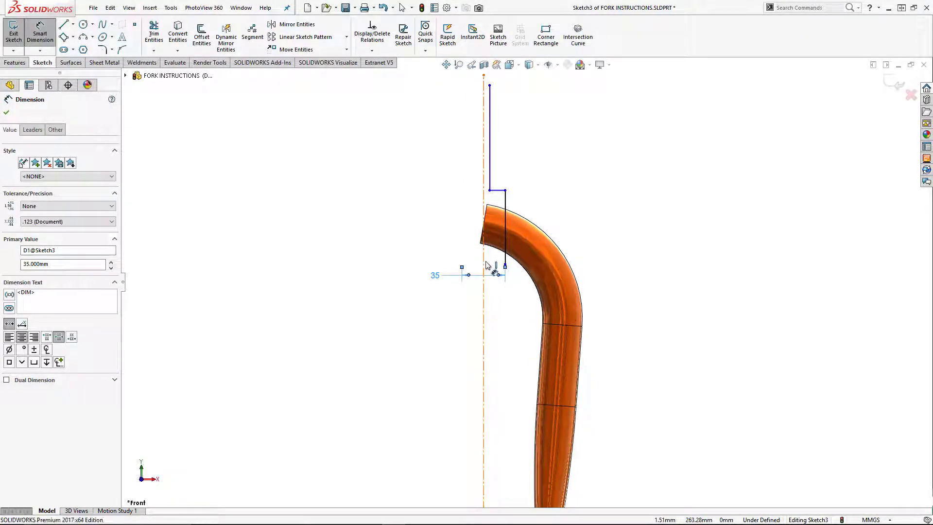
Step: Dimension the profile's upper vertical line as a 28.6 mm doubled distance across the centreline
{"action": "left_click", "coordinate": [489, 171]}
{"action": "left_click", "coordinate": [483, 75]}
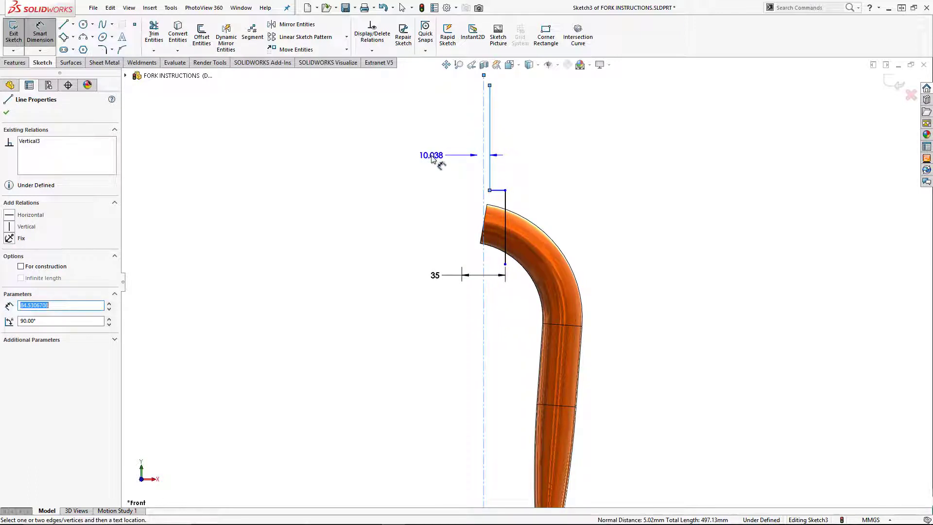
{"action": "left_click", "coordinate": [436, 159]}
{"action": "type", "text": "28.6"}
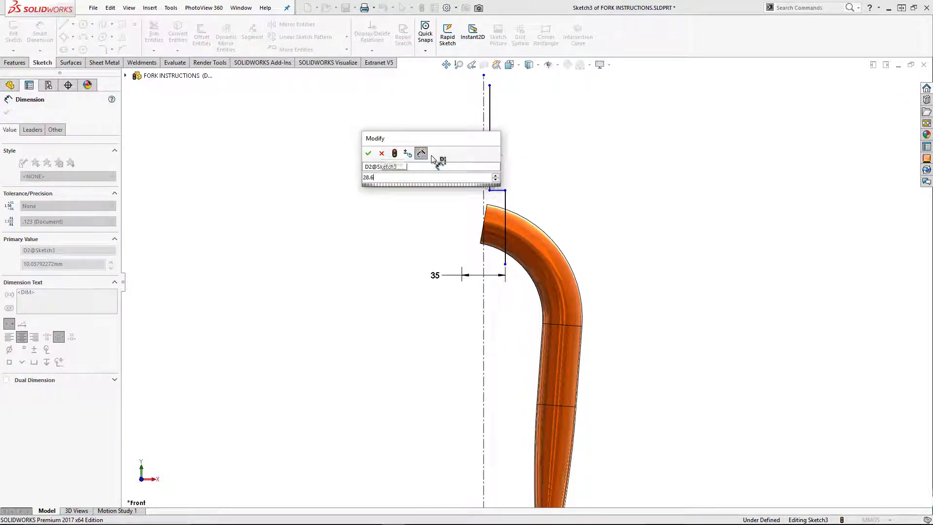
{"action": "key", "text": "Return"}
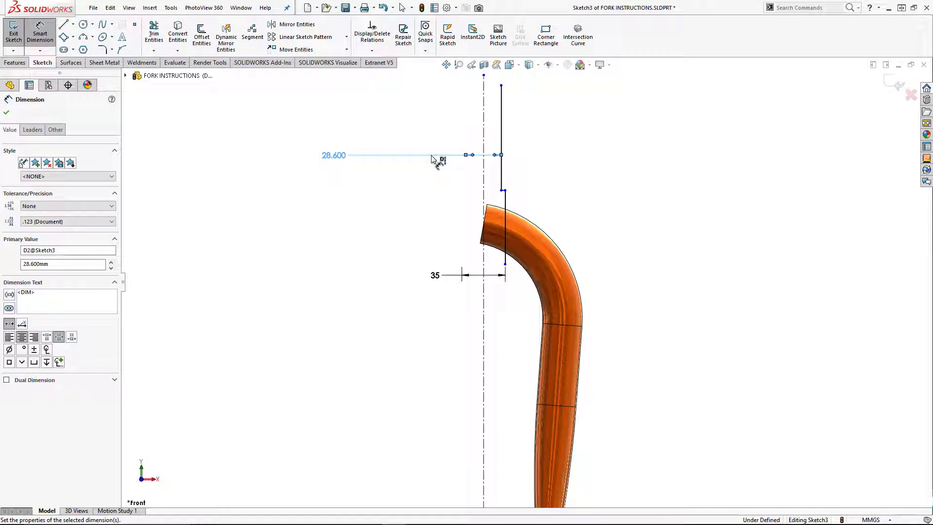
Step: Dimension the length of the profile's lower vertical line as 45 mm
{"action": "left_click", "coordinate": [508, 203]}
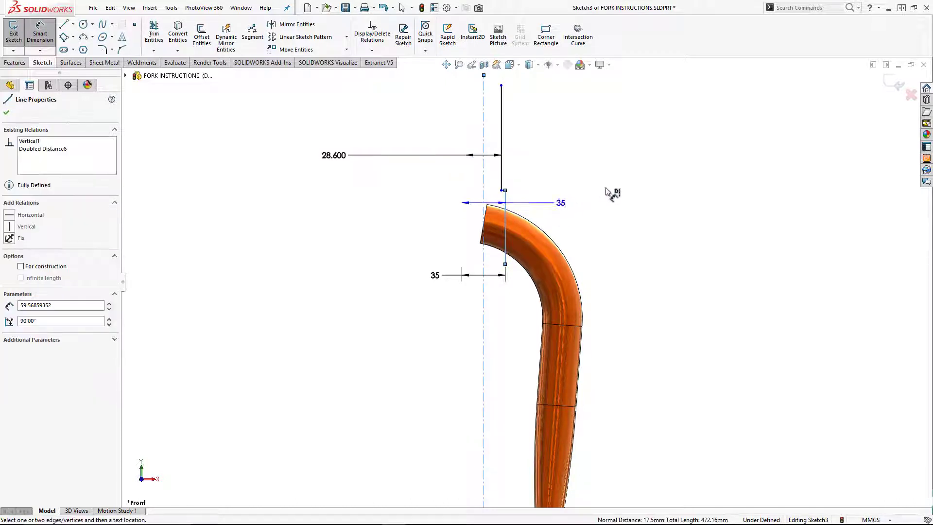
{"action": "left_click", "coordinate": [565, 212]}
{"action": "type", "text": "45"}
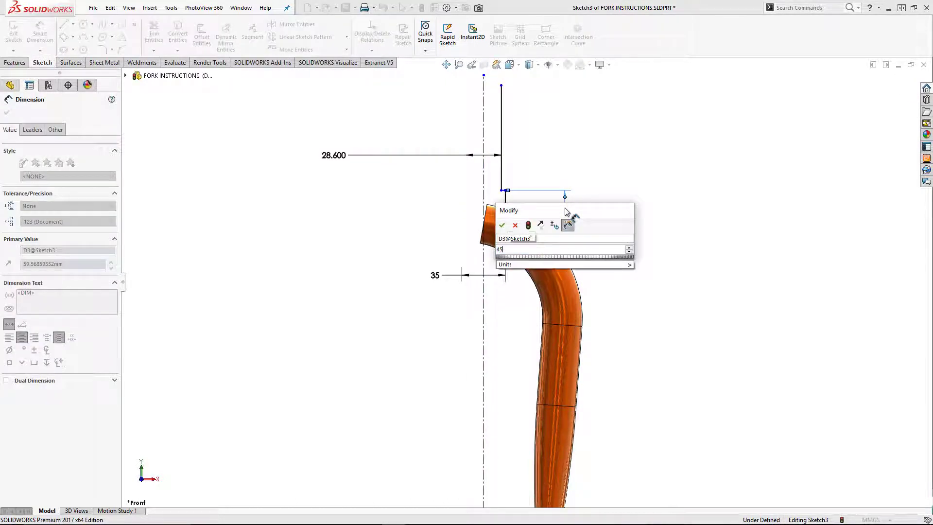
{"action": "key", "text": "Return"}
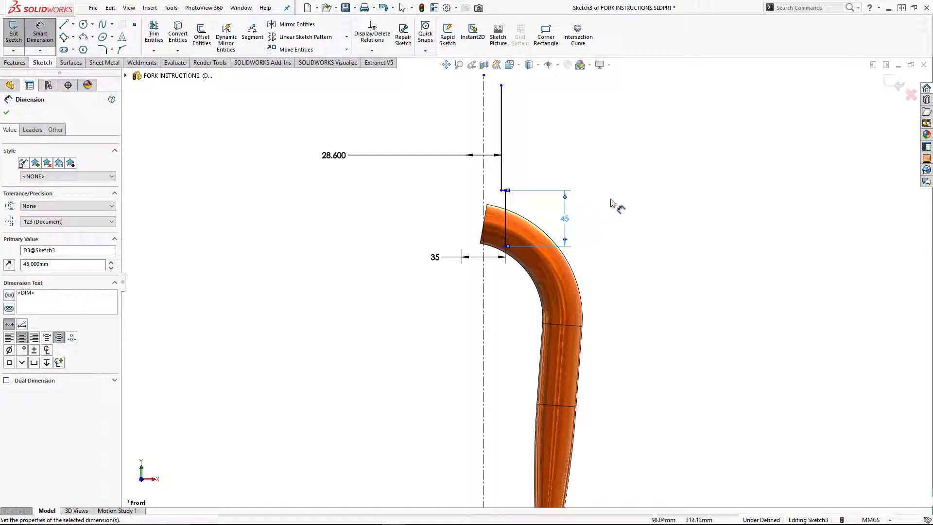
{"action": "key", "text": "Escape"}
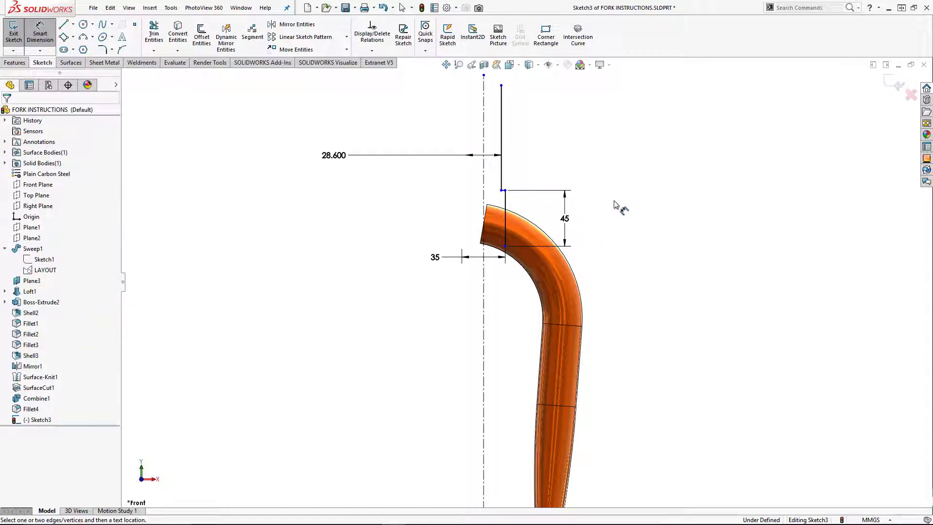
{"action": "key", "text": "Escape"}
Step: Show the LAYOUT sketch to dimension the profile's lower endpoint 26 mm below the point where the leg path meets the centreline, and hide LAYOUT again
{"action": "scroll", "coordinate": [505, 247], "scroll_direction": "down", "scroll_amount": 2}
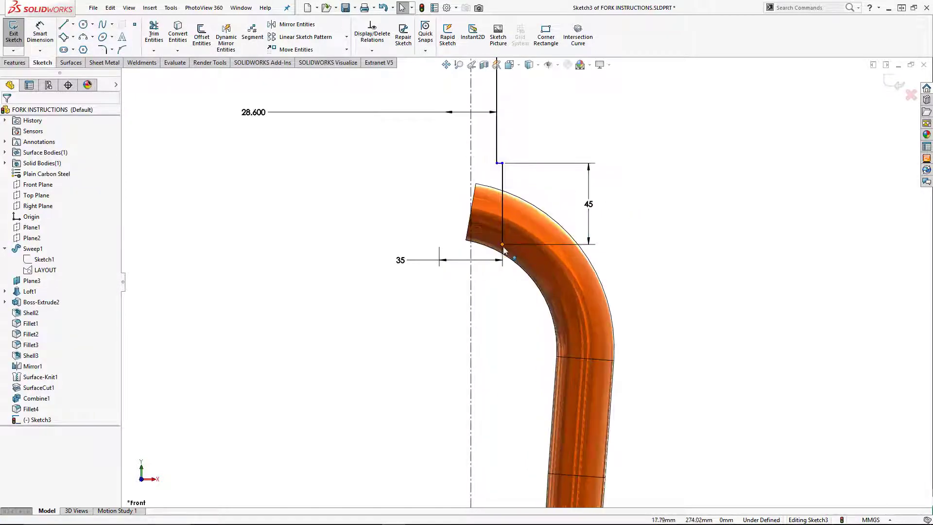
{"action": "left_click_drag", "start_coordinate": [503, 248], "coordinate": [501, 261]}
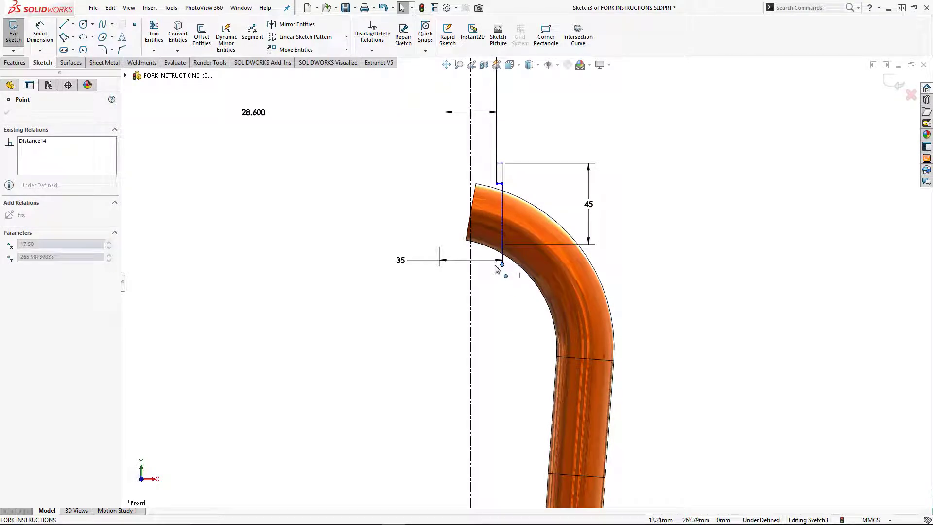
{"action": "key", "text": "Escape"}
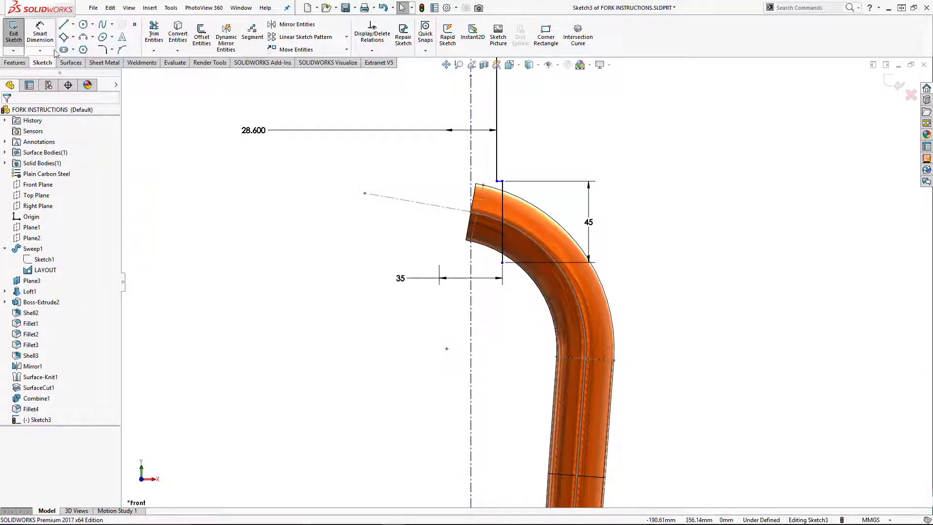
{"action": "left_click", "coordinate": [40, 34]}
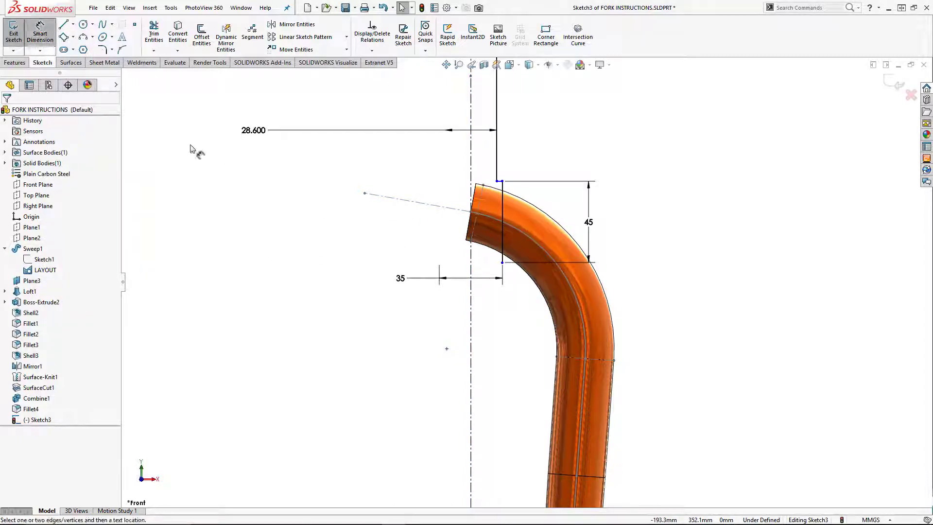
{"action": "left_click", "coordinate": [470, 212]}
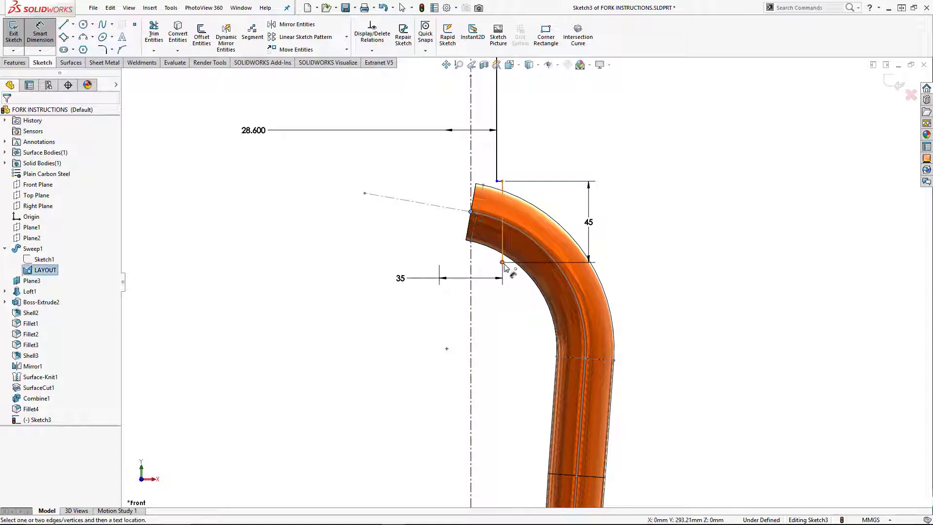
{"action": "left_click", "coordinate": [502, 262]}
{"action": "left_click", "coordinate": [439, 243]}
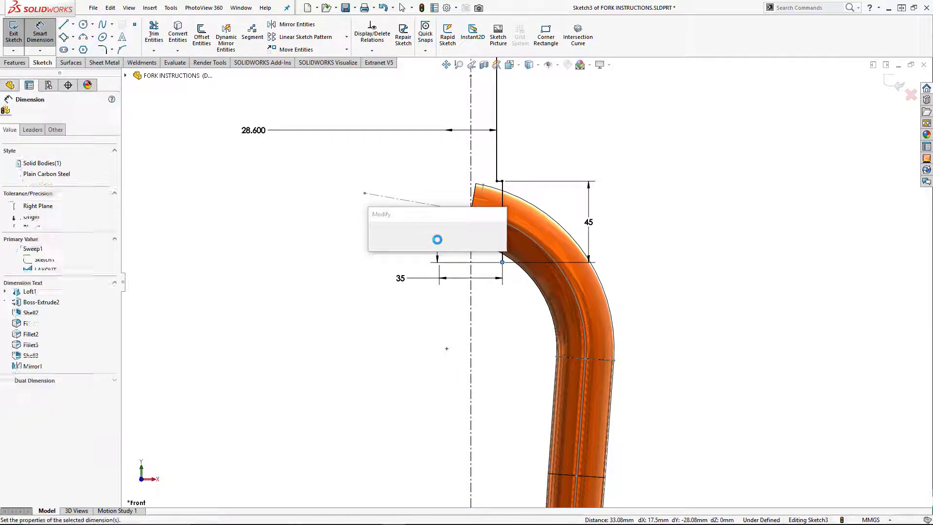
{"action": "type", "text": "26"}
{"action": "key", "text": "Return"}
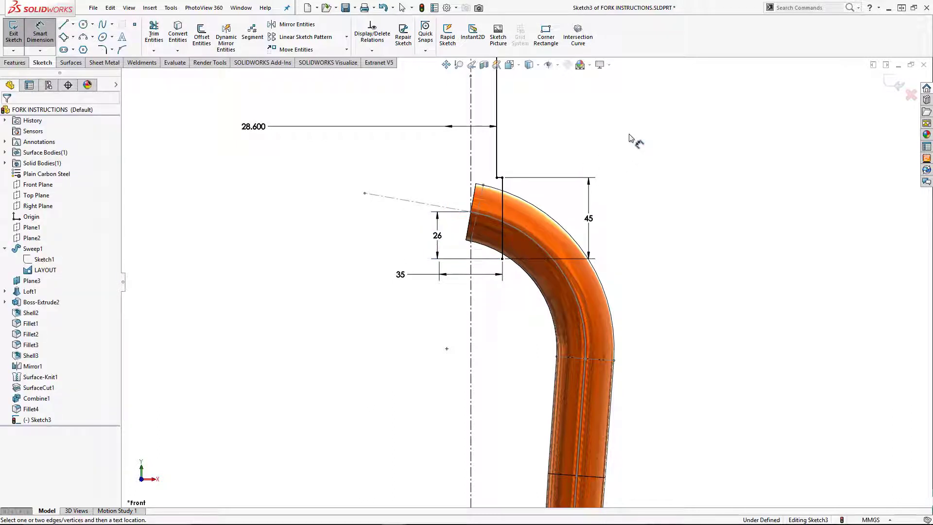
{"action": "left_click", "coordinate": [44, 270]}
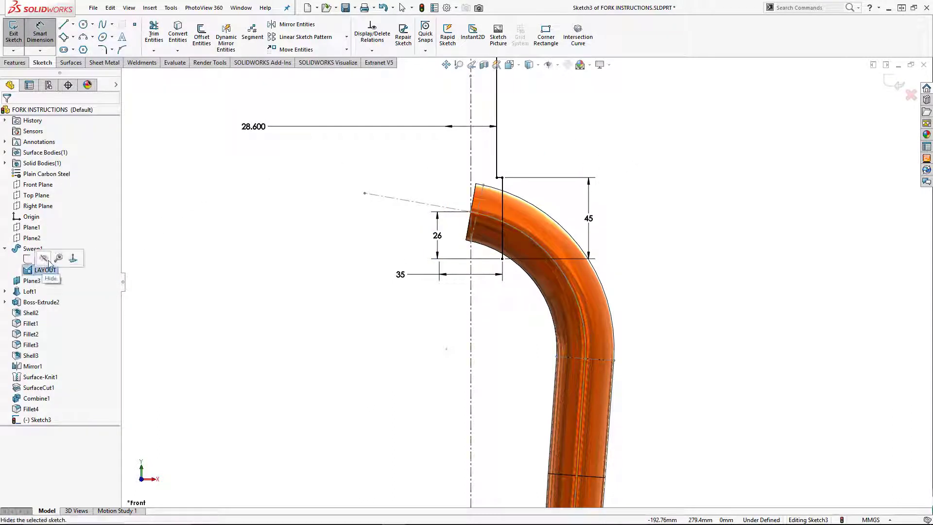
{"action": "left_click", "coordinate": [49, 263]}
Step: Revolve the open profile 360° about the centreline as a 2 mm thin feature with reversed thickness, without merging it into the leg
{"action": "left_click", "coordinate": [15, 62]}
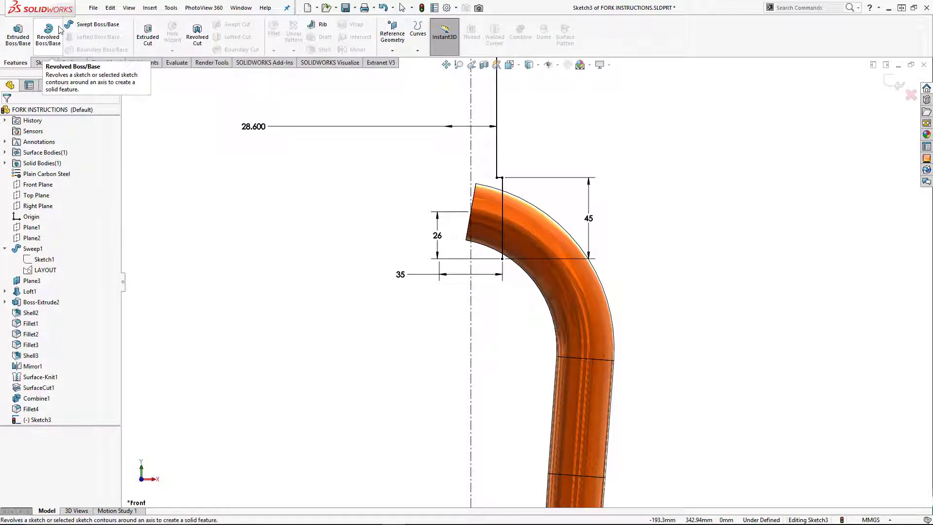
{"action": "left_click", "coordinate": [30, 37]}
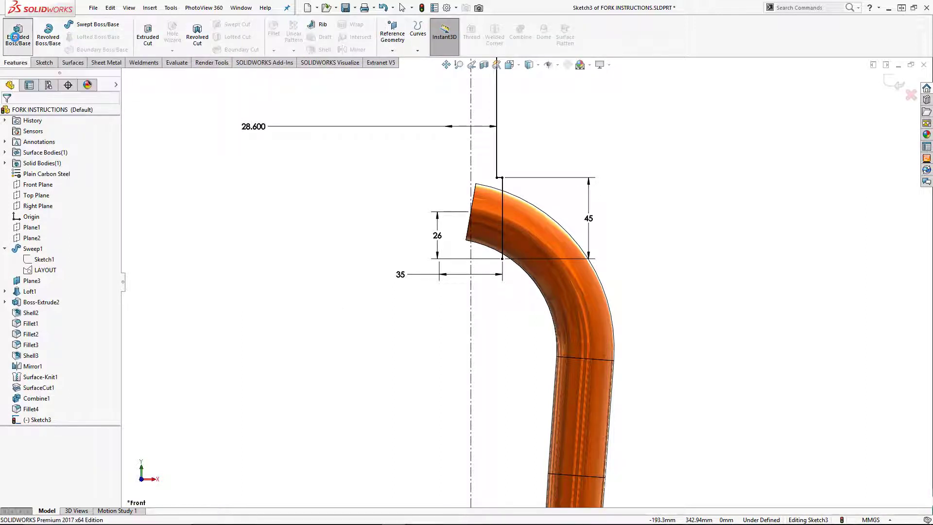
{"action": "key", "text": "Escape"}
{"action": "left_click", "coordinate": [48, 34]}
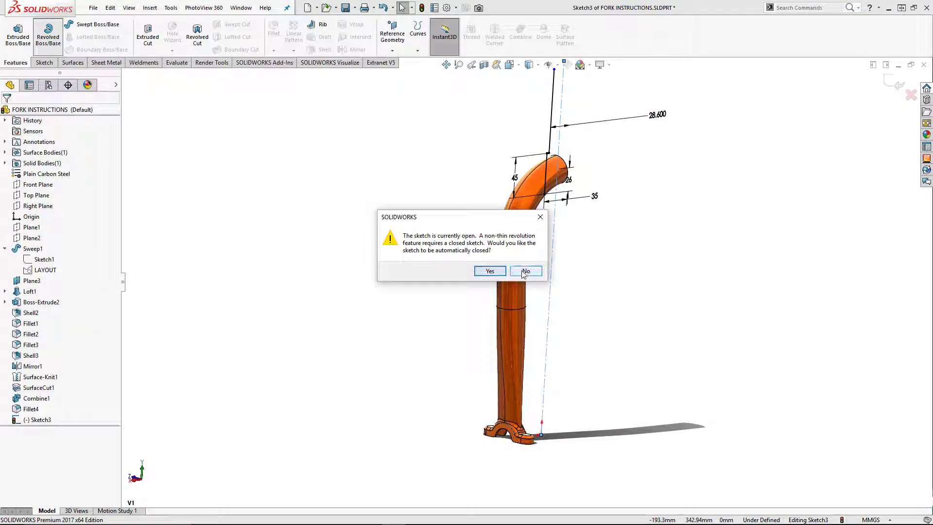
{"action": "left_click", "coordinate": [526, 271]}
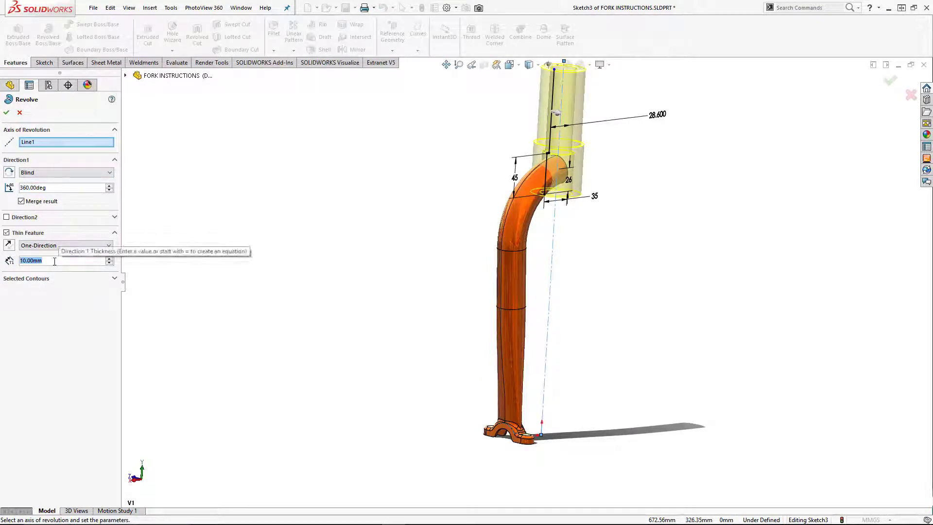
{"action": "type", "text": "2"}
{"action": "key", "text": "Return"}
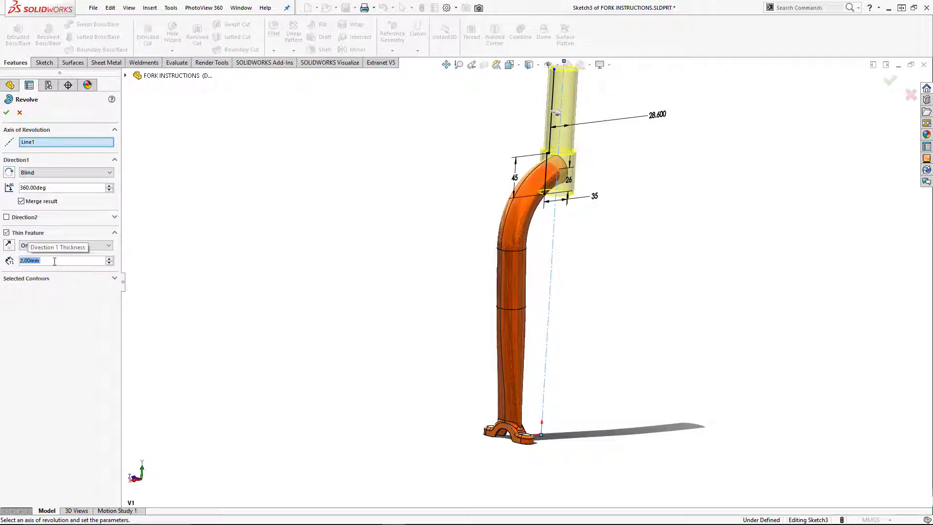
{"action": "left_click", "coordinate": [9, 245]}
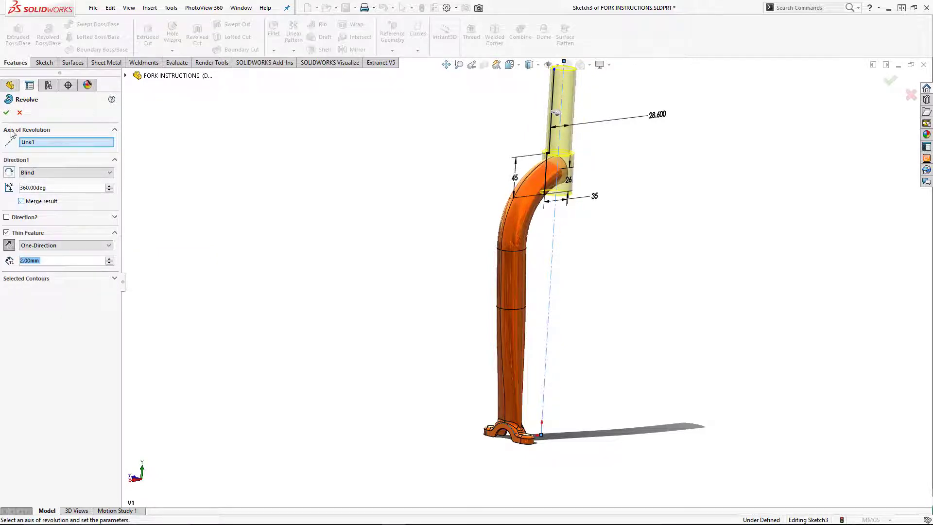
{"action": "left_click", "coordinate": [6, 112]}
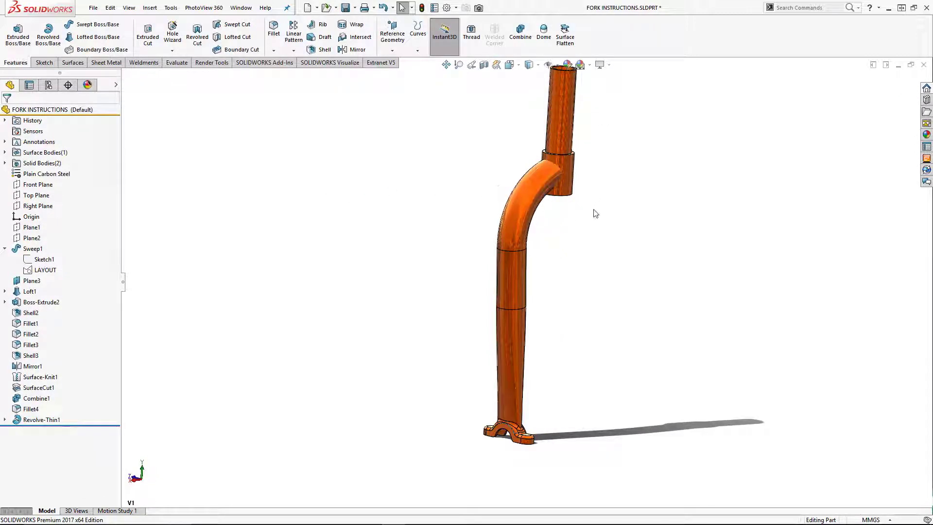
Step: Trim the leg with a 360° revolved thin cut from the steerer sketch, 2 mm reversed, scoped to the leg body only, keeping Body 1
{"action": "middle_click_drag", "start_coordinate": [595, 214], "coordinate": [565, 171]}
{"action": "scroll", "coordinate": [564, 171], "scroll_direction": "down", "scroll_amount": 4}
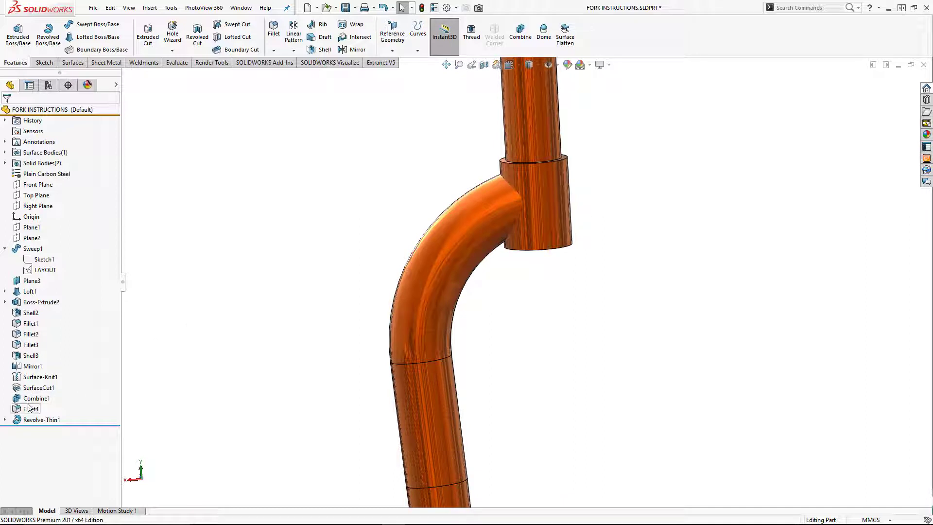
{"action": "left_click", "coordinate": [5, 420]}
{"action": "left_click", "coordinate": [48, 430]}
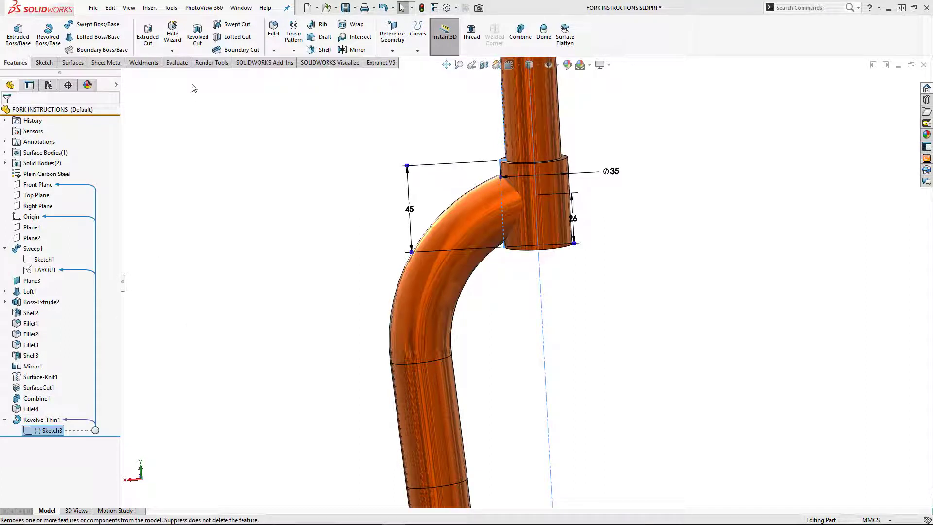
{"action": "left_click", "coordinate": [197, 34]}
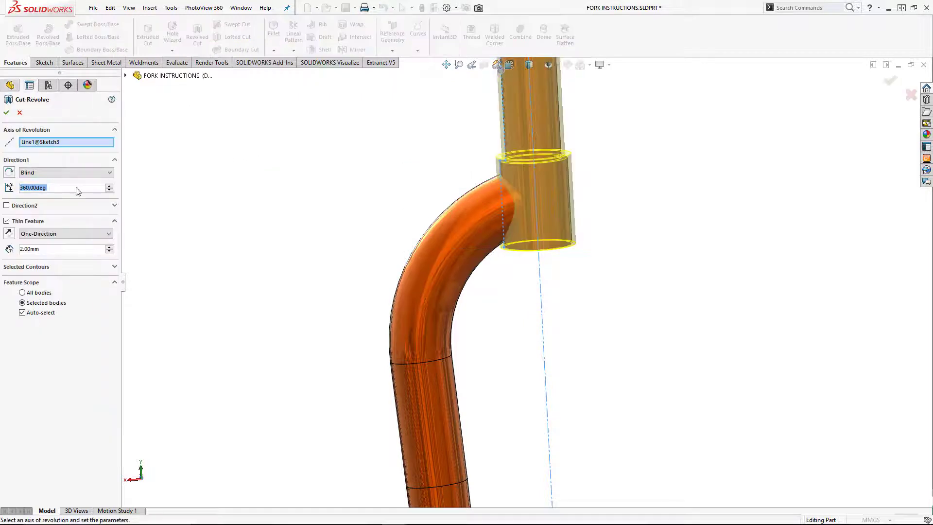
{"action": "left_click", "coordinate": [38, 311]}
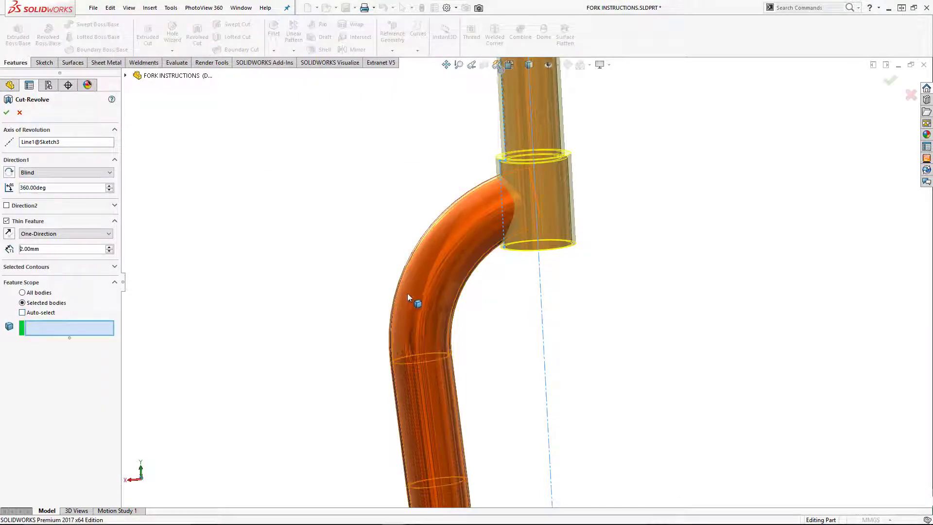
{"action": "left_click", "coordinate": [421, 287]}
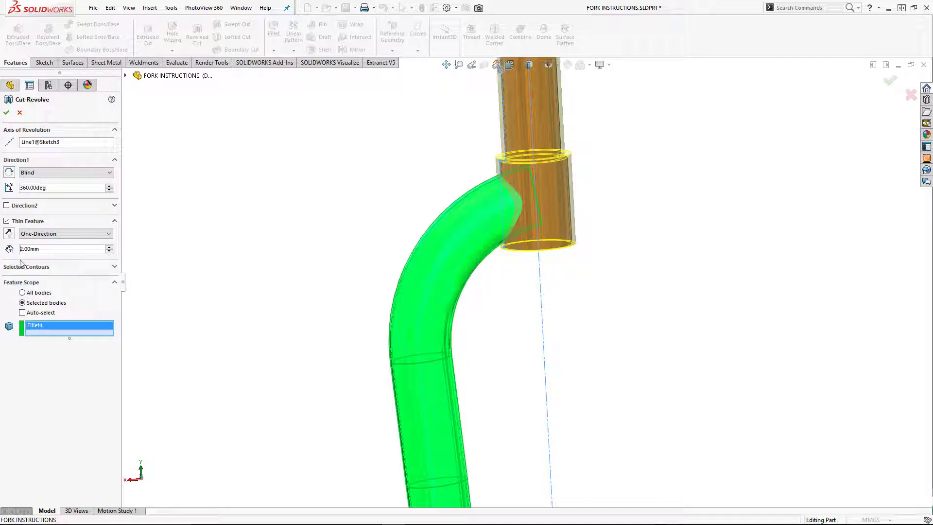
{"action": "left_click", "coordinate": [8, 234]}
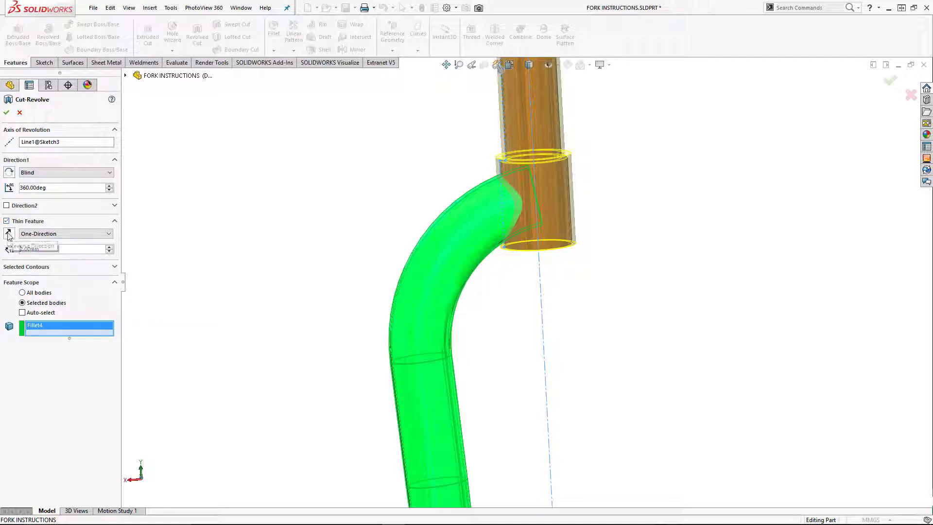
{"action": "left_click", "coordinate": [6, 113]}
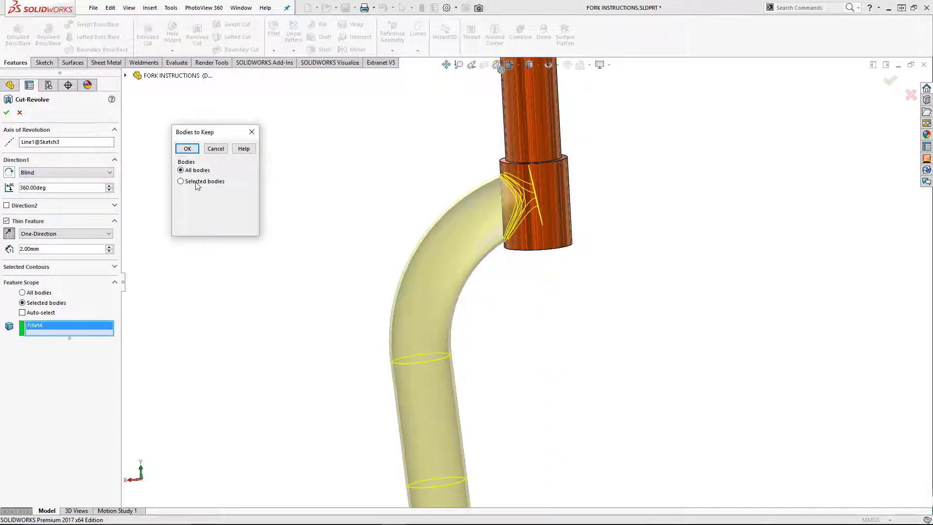
{"action": "left_click", "coordinate": [181, 181]}
{"action": "left_click", "coordinate": [179, 196]}
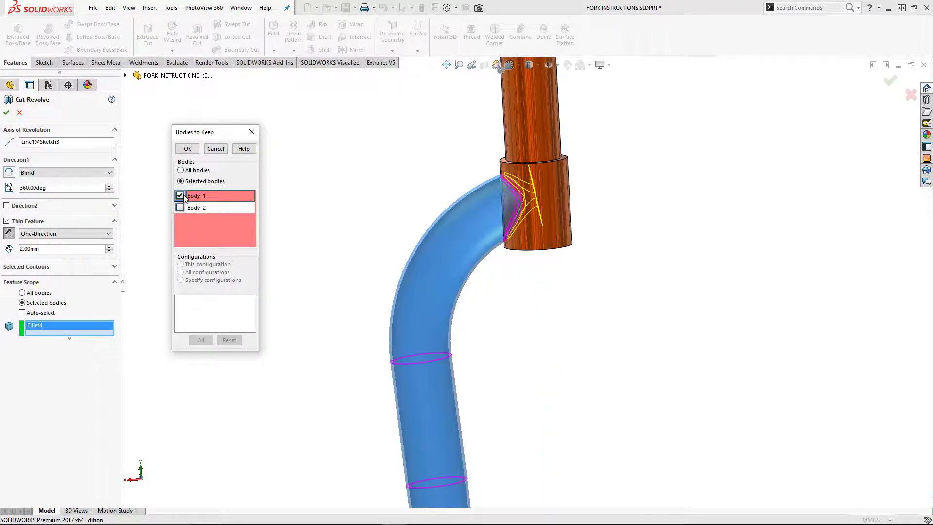
{"action": "left_click", "coordinate": [187, 150]}
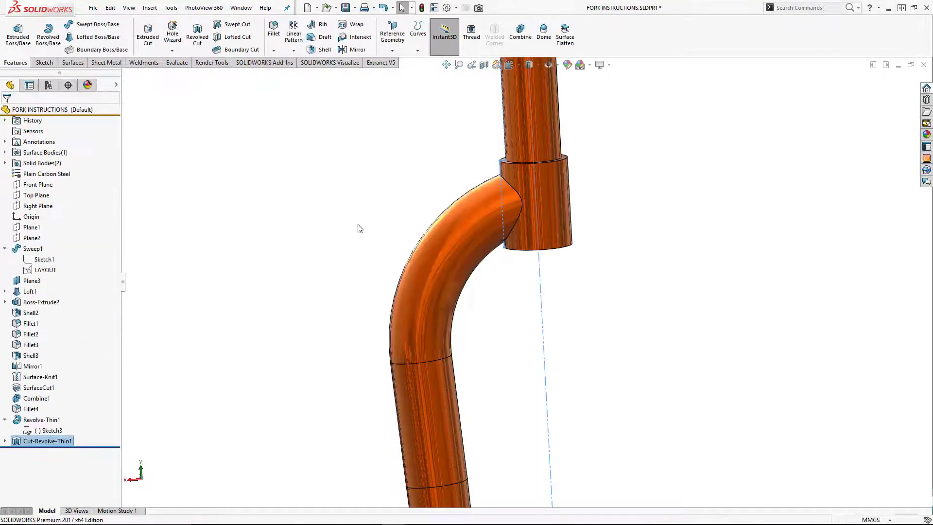
{"action": "left_click", "coordinate": [360, 229]}
Step: Sketch a circle about 93 mm in diameter on the Front Plane, centred above the origin and overlapping the steerer tube's lower end
{"action": "mouse_move", "coordinate": [545, 325]}
{"action": "middle_mouse_down"}
{"action": "mouse_move", "coordinate": [520, 117]}
{"action": "mouse_move", "coordinate": [547, 335]}
{"action": "mouse_move", "coordinate": [541, 329]}
{"action": "middle_mouse_up"}
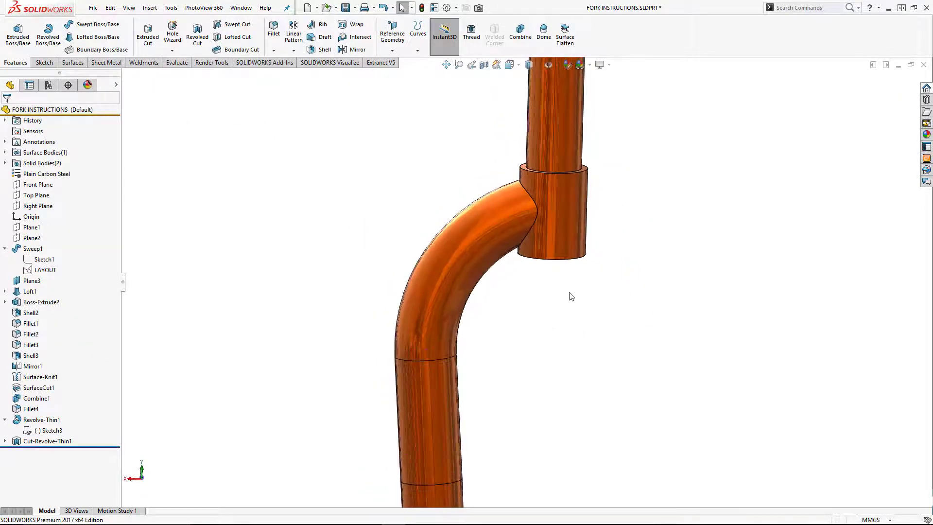
{"action": "scroll", "coordinate": [576, 293], "scroll_direction": "up", "scroll_amount": 2}
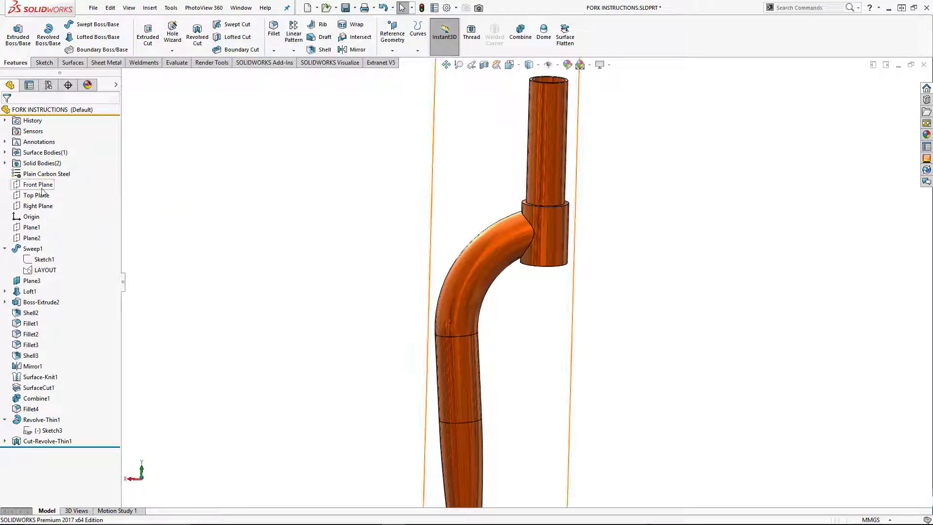
{"action": "left_click", "coordinate": [41, 189]}
{"action": "left_click", "coordinate": [53, 175]}
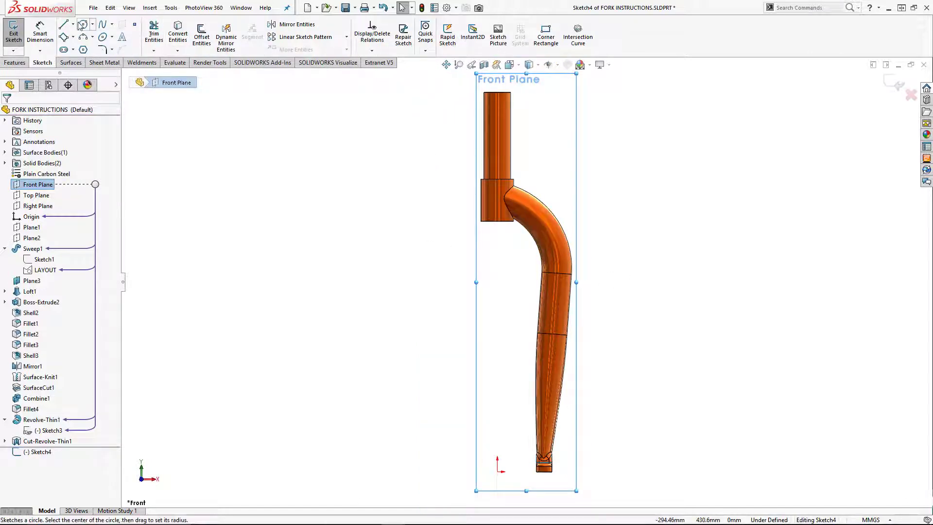
{"action": "left_click", "coordinate": [82, 24]}
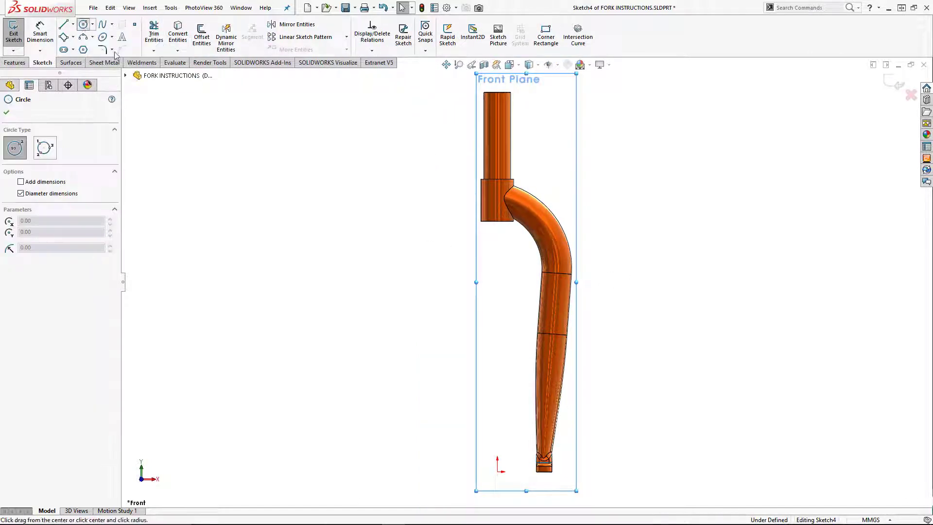
{"action": "left_click", "coordinate": [497, 261]}
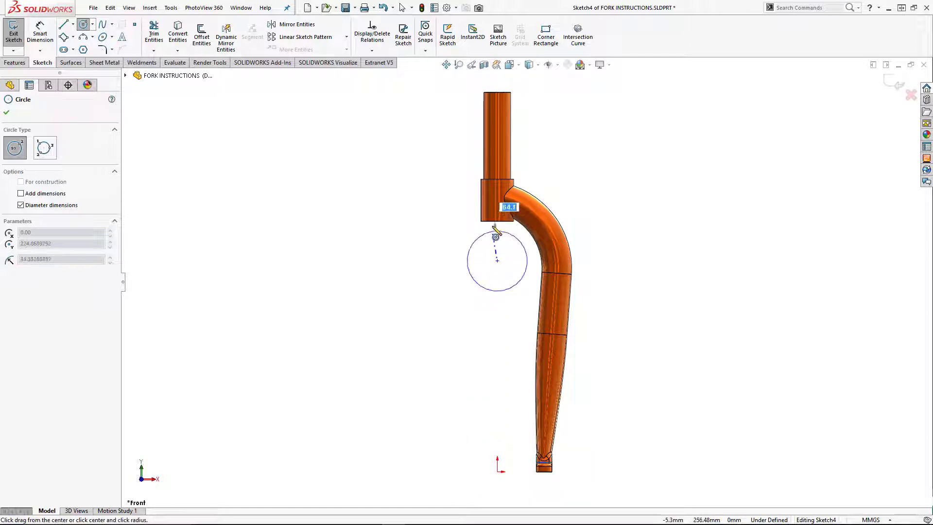
{"action": "left_click", "coordinate": [497, 218]}
{"action": "key", "text": "Escape"}
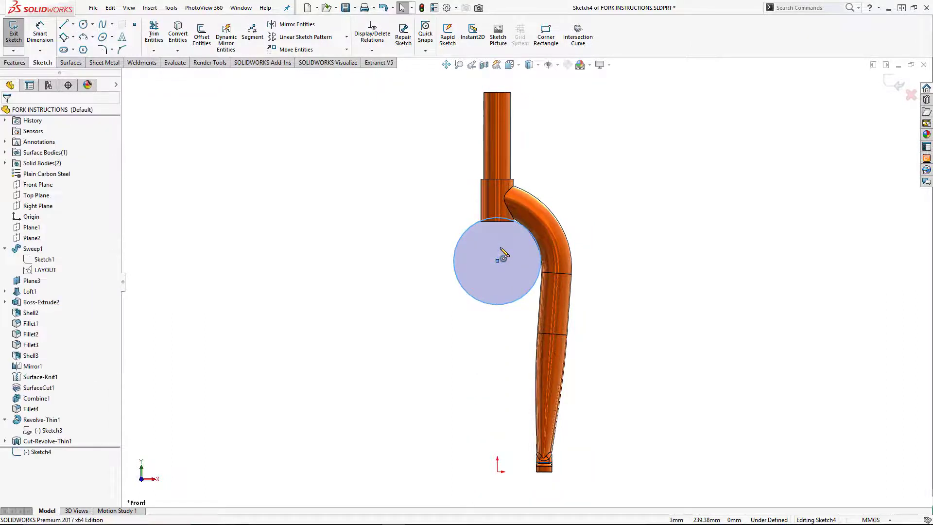
Step: Constrain the circle's centre vertically to the origin
{"action": "scroll", "coordinate": [514, 226], "scroll_direction": "down", "scroll_amount": 2}
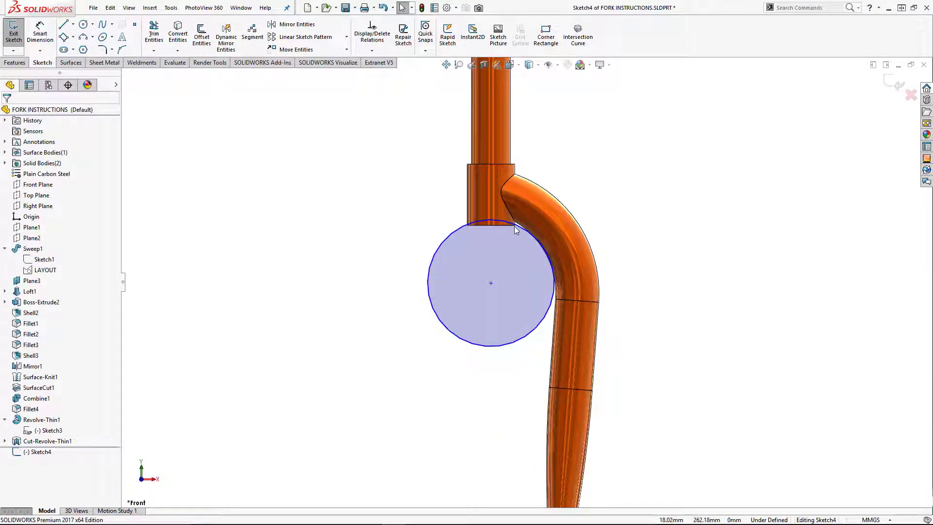
{"action": "scroll", "coordinate": [497, 232], "scroll_direction": "down", "scroll_amount": 2}
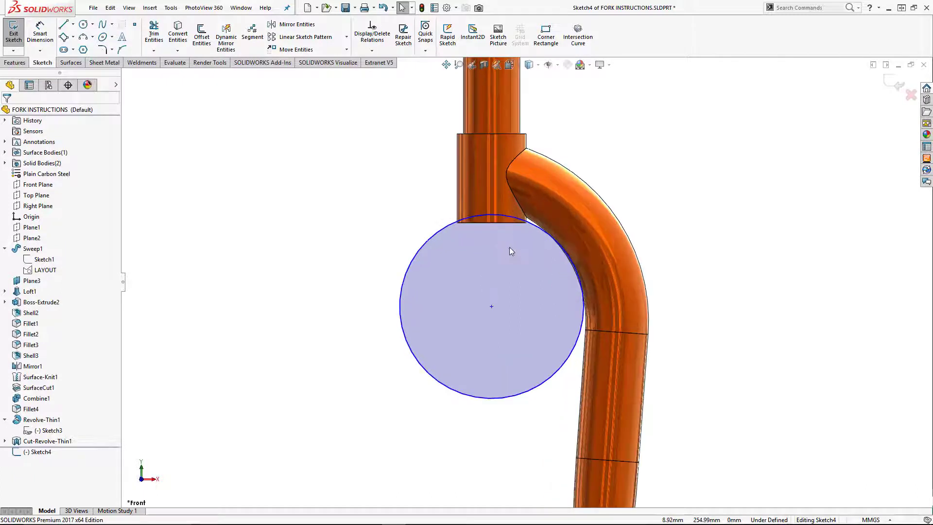
{"action": "left_click", "coordinate": [492, 308]}
{"action": "scroll", "coordinate": [523, 283], "scroll_direction": "up", "scroll_amount": 3}
{"action": "scroll", "coordinate": [528, 285], "scroll_direction": "up", "scroll_amount": 2}
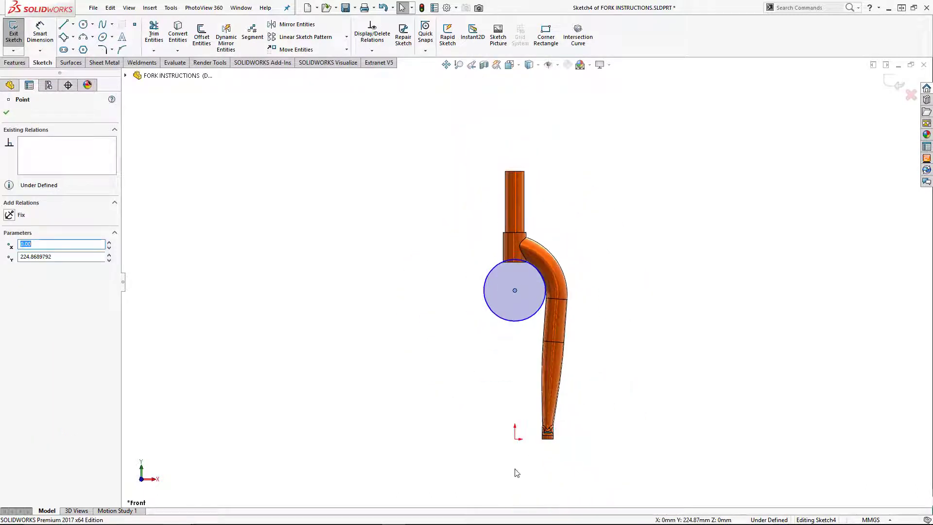
{"action": "left_click", "coordinate": [516, 436], "text": "ctrl"}
{"action": "key", "text": "Escape"}
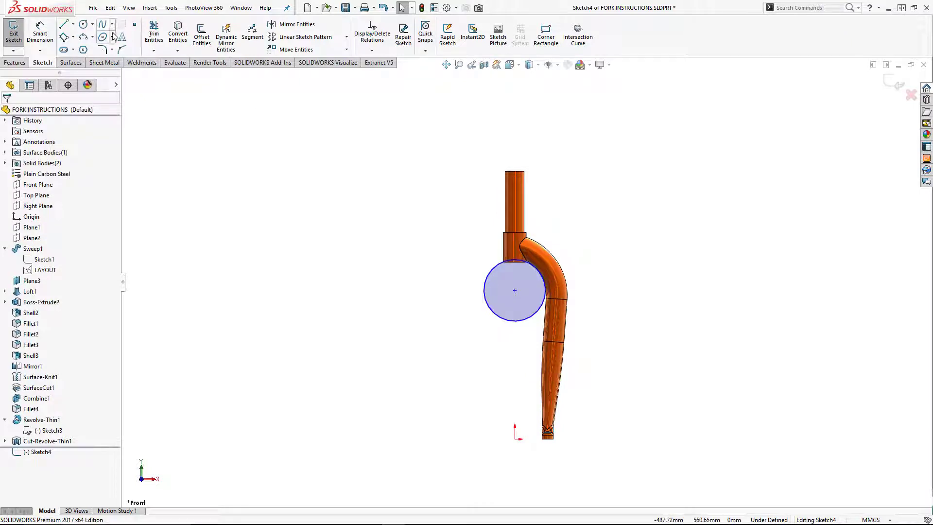
Step: Dimension the circle's diameter as 75 mm
{"action": "left_click", "coordinate": [40, 33]}
{"action": "left_click", "coordinate": [532, 266]}
{"action": "left_click", "coordinate": [585, 233]}
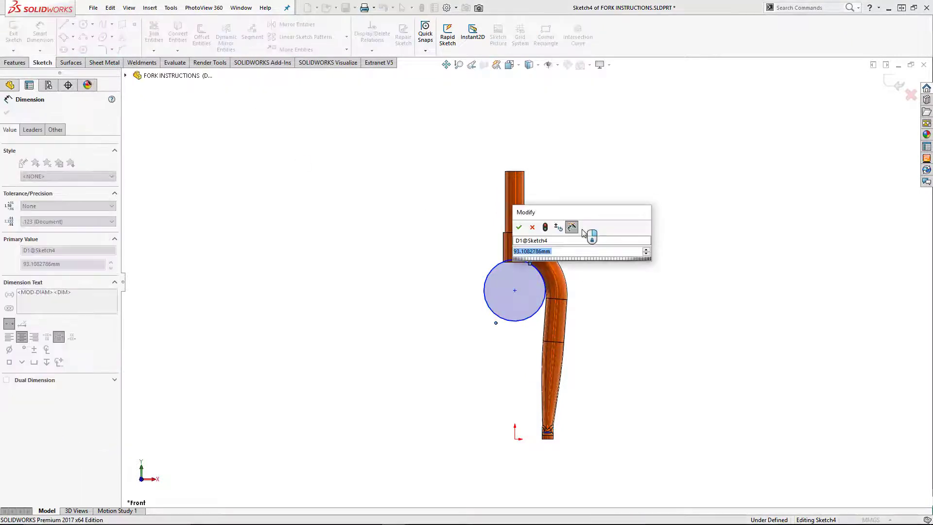
{"action": "type", "text": "75"}
{"action": "key", "text": "Return"}
{"action": "scroll", "coordinate": [539, 223], "scroll_direction": "down", "scroll_amount": 4}
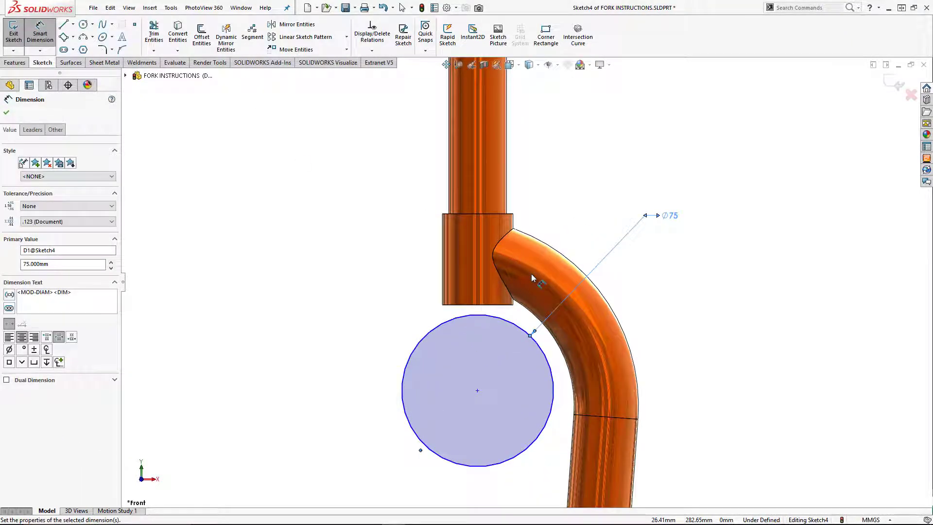
{"action": "key", "text": "Escape"}
Step: Move the circle up to overlap the steerer tube's lower end and dimension its centre 35 mm below the tube's bottom edge
{"action": "mouse_move", "coordinate": [478, 390]}
{"action": "left_mouse_down"}
{"action": "mouse_move", "coordinate": [477, 363]}
{"action": "mouse_move", "coordinate": [473, 375]}
{"action": "left_mouse_up"}
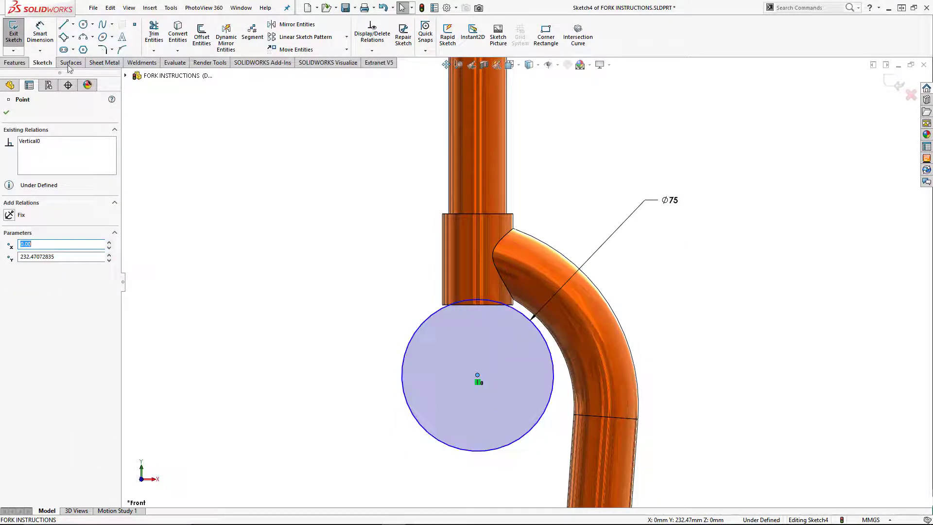
{"action": "left_click", "coordinate": [40, 34]}
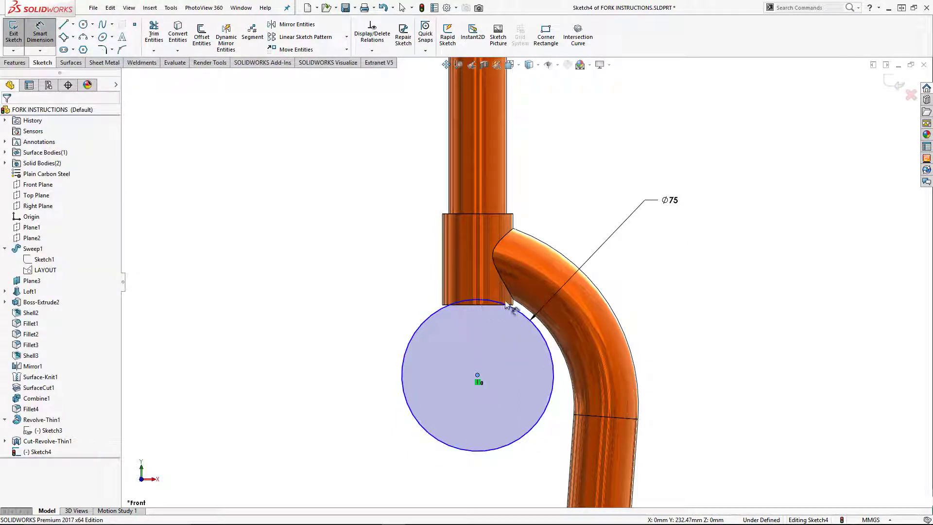
{"action": "left_click", "coordinate": [466, 305]}
{"action": "left_click", "coordinate": [477, 374]}
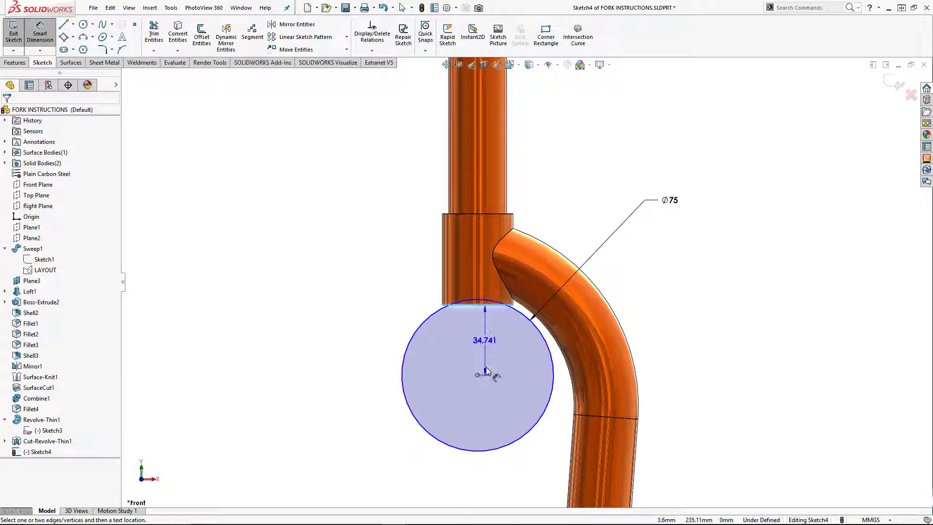
{"action": "left_click", "coordinate": [382, 348]}
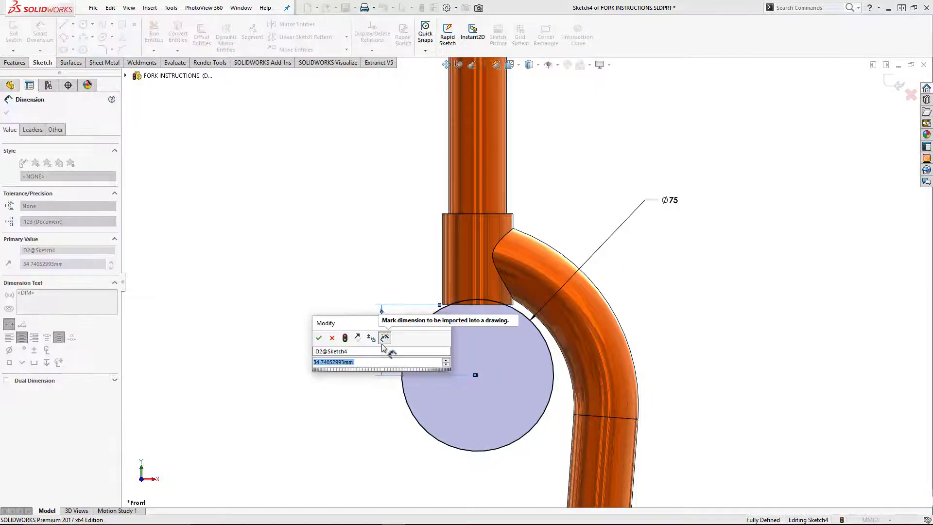
{"action": "key", "text": "Return"}
Step: Cut the circle out of the steerer tube's lower end with an extruded cut set to Through All - Both
{"action": "left_click", "coordinate": [15, 62]}
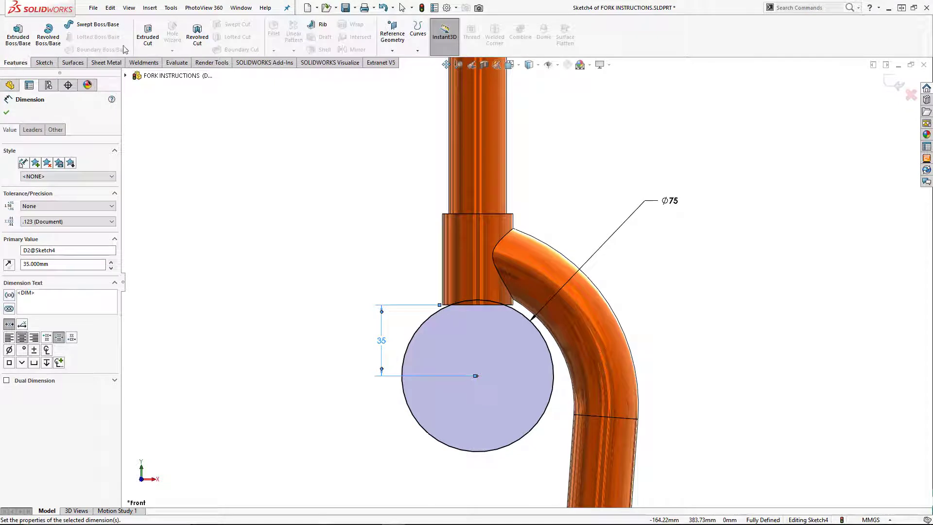
{"action": "left_click", "coordinate": [147, 34]}
{"action": "left_click", "coordinate": [63, 171]}
{"action": "left_click", "coordinate": [49, 191]}
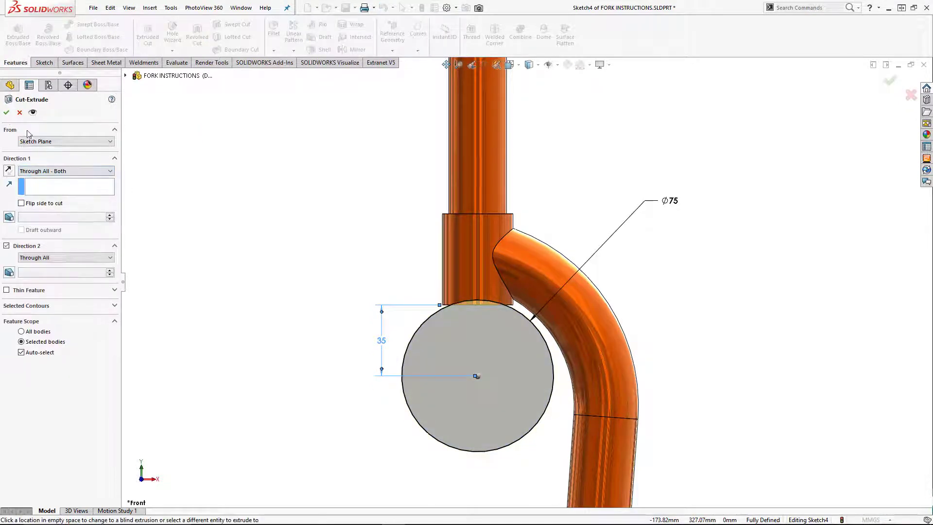
{"action": "key", "text": "Return"}
{"action": "left_click", "coordinate": [270, 208]}
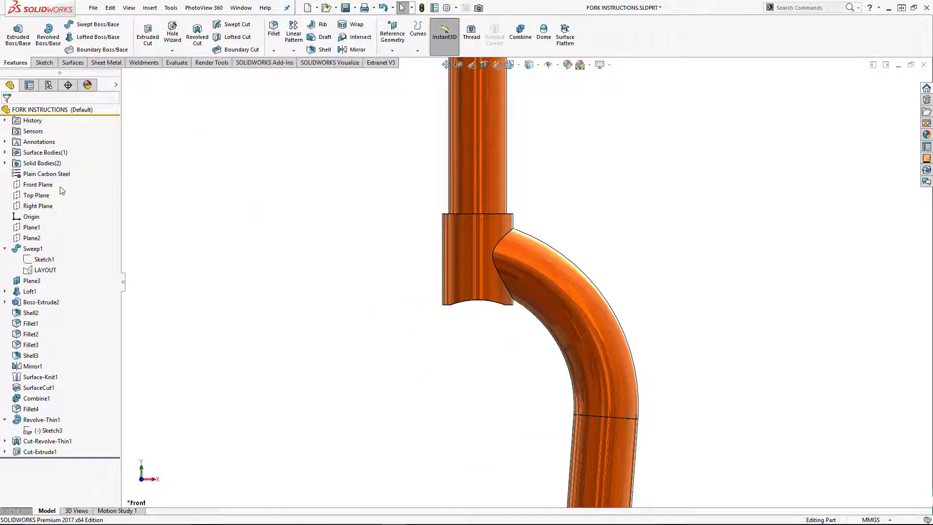
Step: Mirror the leg body about the Right Plane without merging solids
{"action": "left_click", "coordinate": [37, 207]}
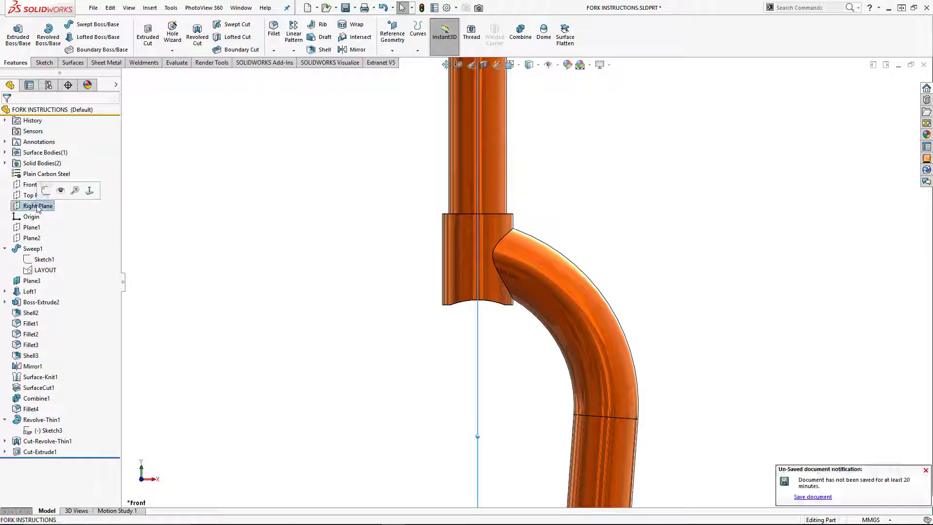
{"action": "left_click", "coordinate": [351, 50]}
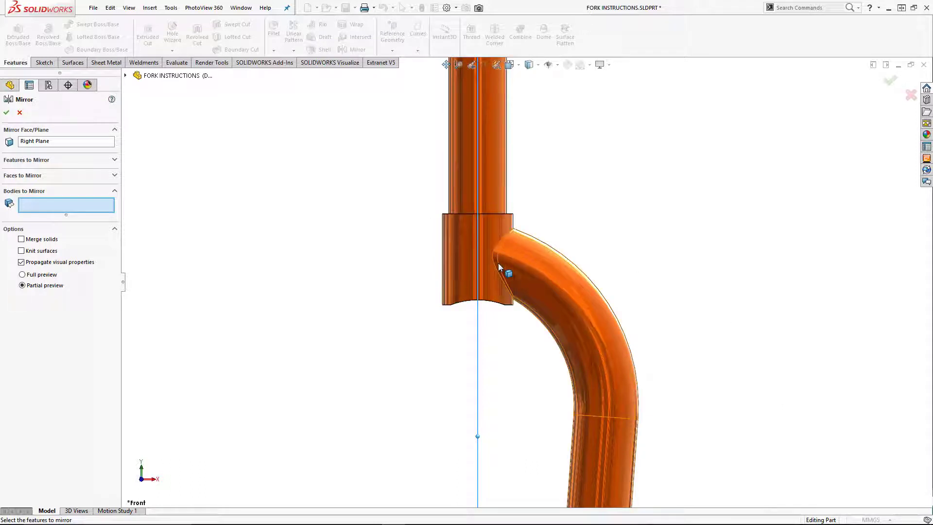
{"action": "left_click", "coordinate": [542, 282]}
{"action": "right_click", "coordinate": [542, 280]}
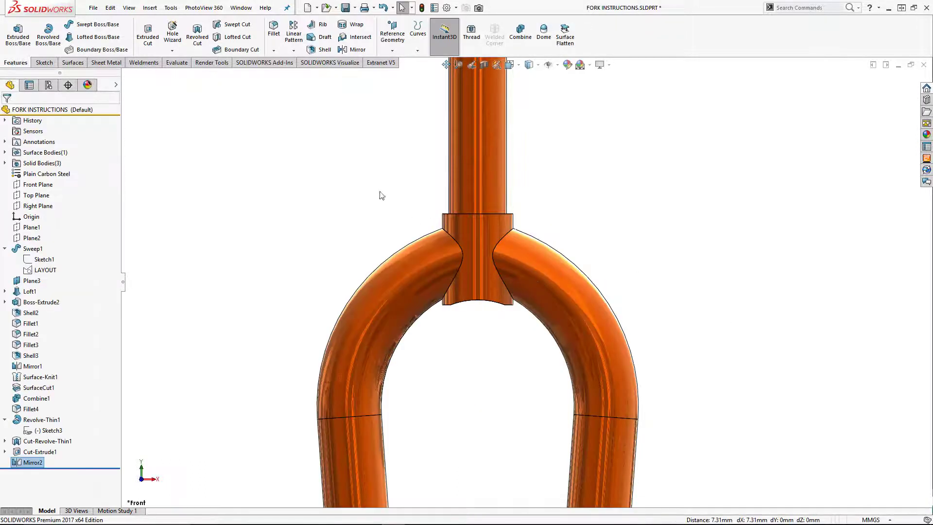
Step: Combine the steerer tube body and both fork leg bodies into one solid with the Add operation
{"action": "key", "text": "ctrl+7"}
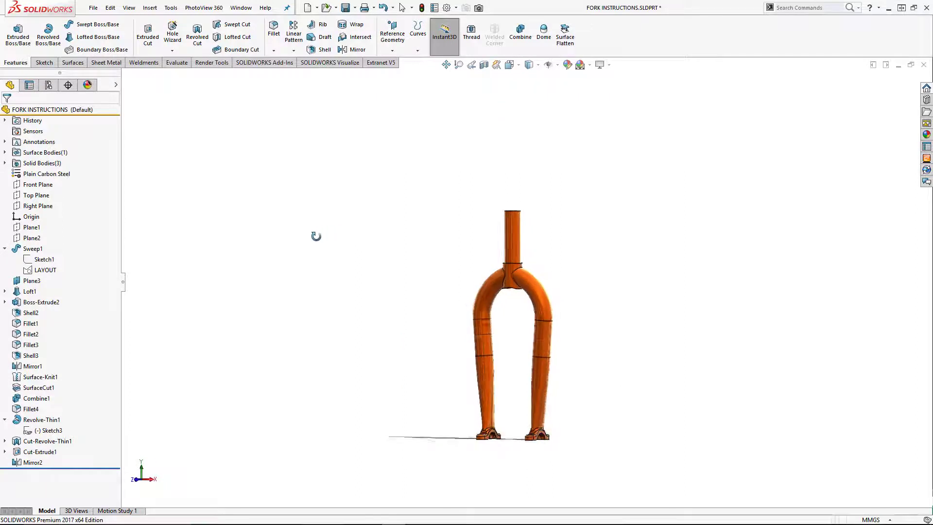
{"action": "scroll", "coordinate": [518, 362], "scroll_direction": "down", "scroll_amount": 2}
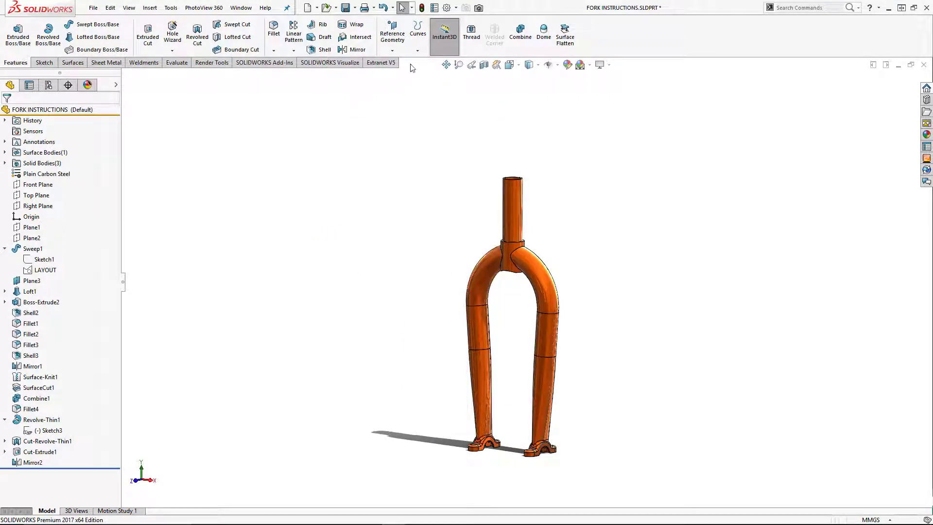
{"action": "left_click", "coordinate": [520, 34]}
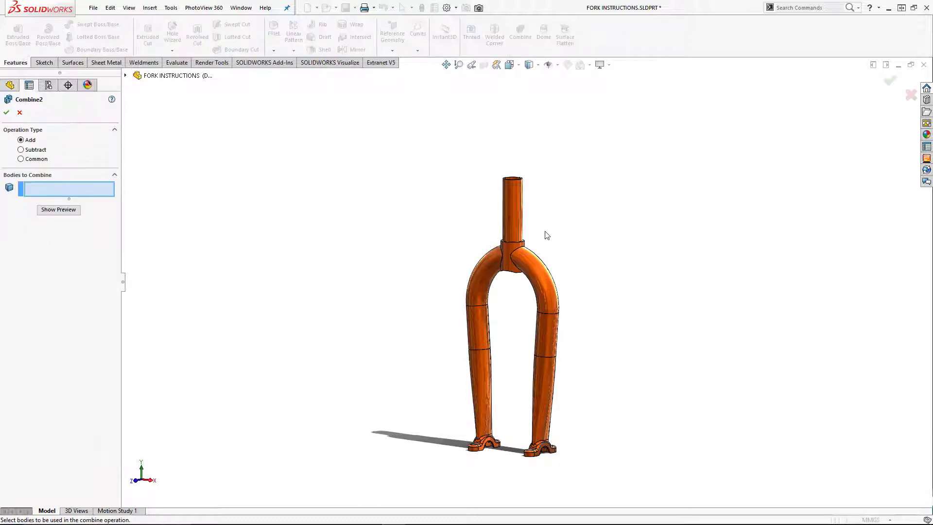
{"action": "left_click", "coordinate": [520, 226]}
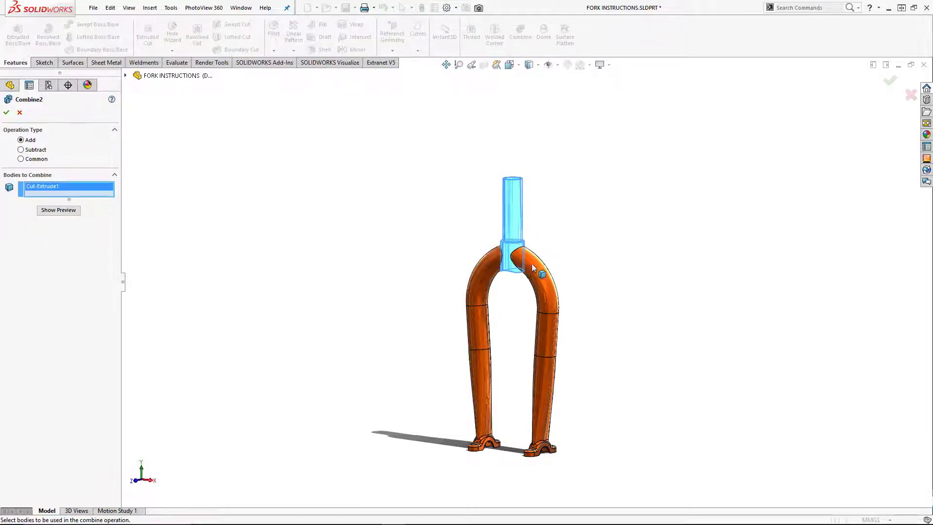
{"action": "left_click", "coordinate": [531, 263]}
{"action": "left_click", "coordinate": [489, 267]}
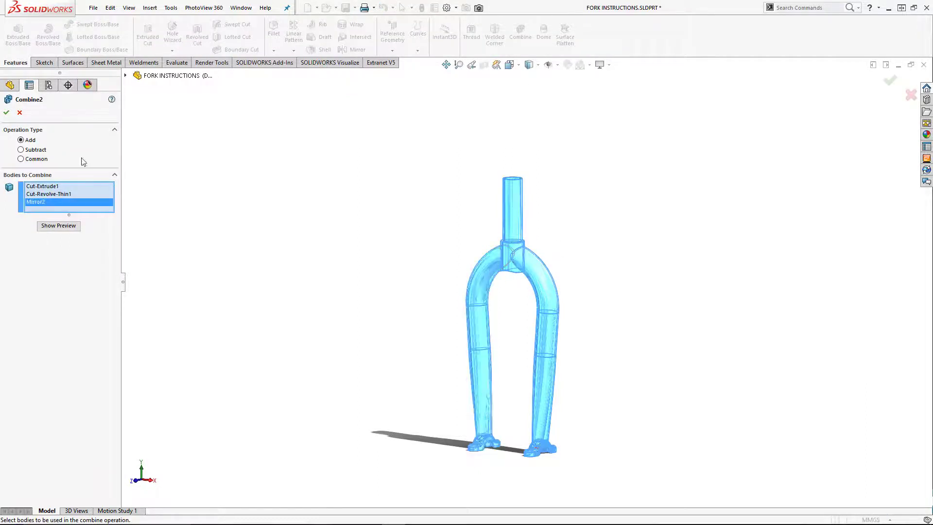
{"action": "left_click", "coordinate": [6, 113]}
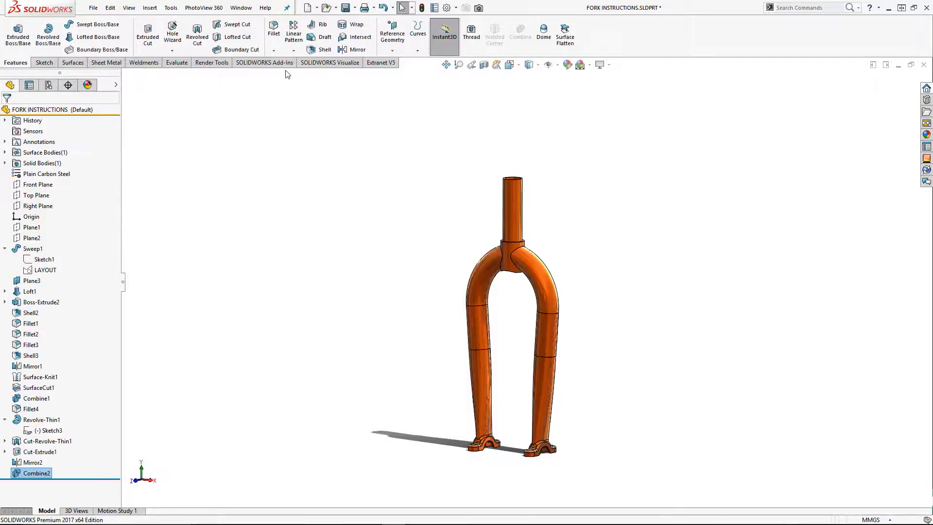
Step: Fillet the two edges where the fork legs meet the steerer tube's lower collar with a symmetric 5 mm radius
{"action": "left_click", "coordinate": [273, 29]}
{"action": "scroll", "coordinate": [522, 267], "scroll_direction": "down", "scroll_amount": 5}
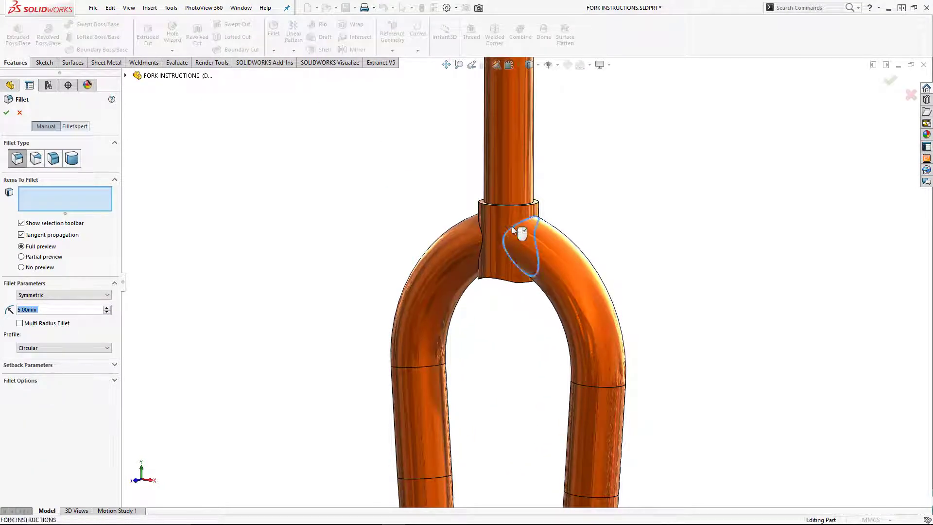
{"action": "left_click", "coordinate": [512, 226]}
{"action": "left_click", "coordinate": [480, 232]}
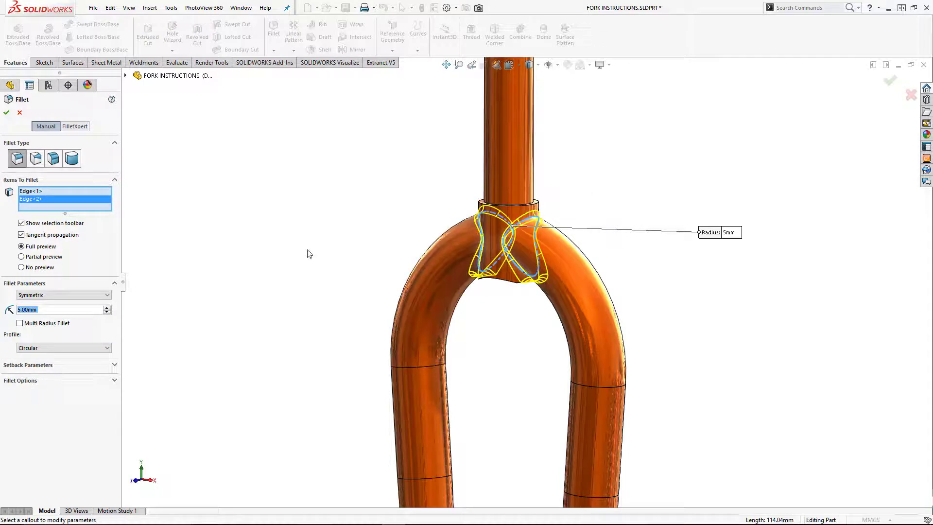
{"action": "left_click", "coordinate": [6, 113]}
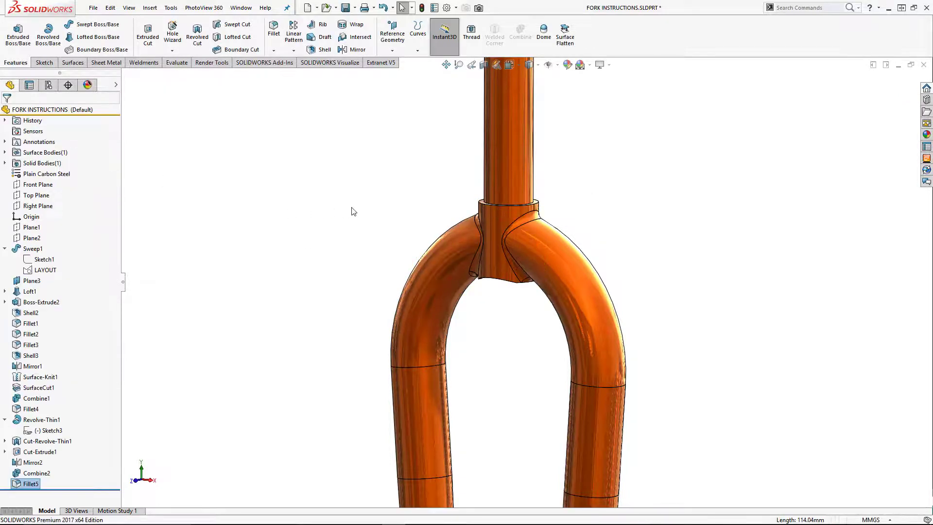
{"action": "scroll", "coordinate": [369, 233], "scroll_direction": "up", "scroll_amount": 3}
{"action": "scroll", "coordinate": [377, 248], "scroll_direction": "up", "scroll_amount": 2}
{"action": "middle_click_drag", "start_coordinate": [379, 275], "coordinate": [439, 341]}
{"action": "scroll", "coordinate": [535, 361], "scroll_direction": "down", "scroll_amount": 3}
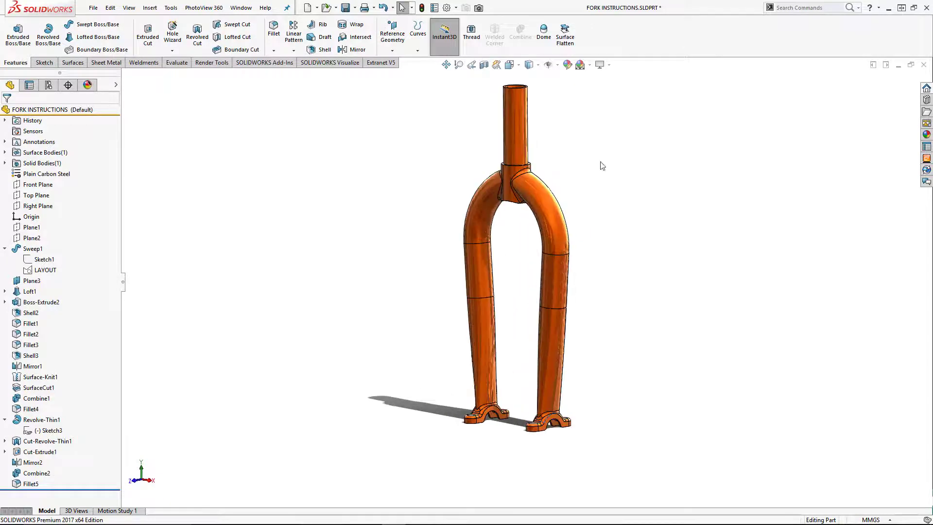